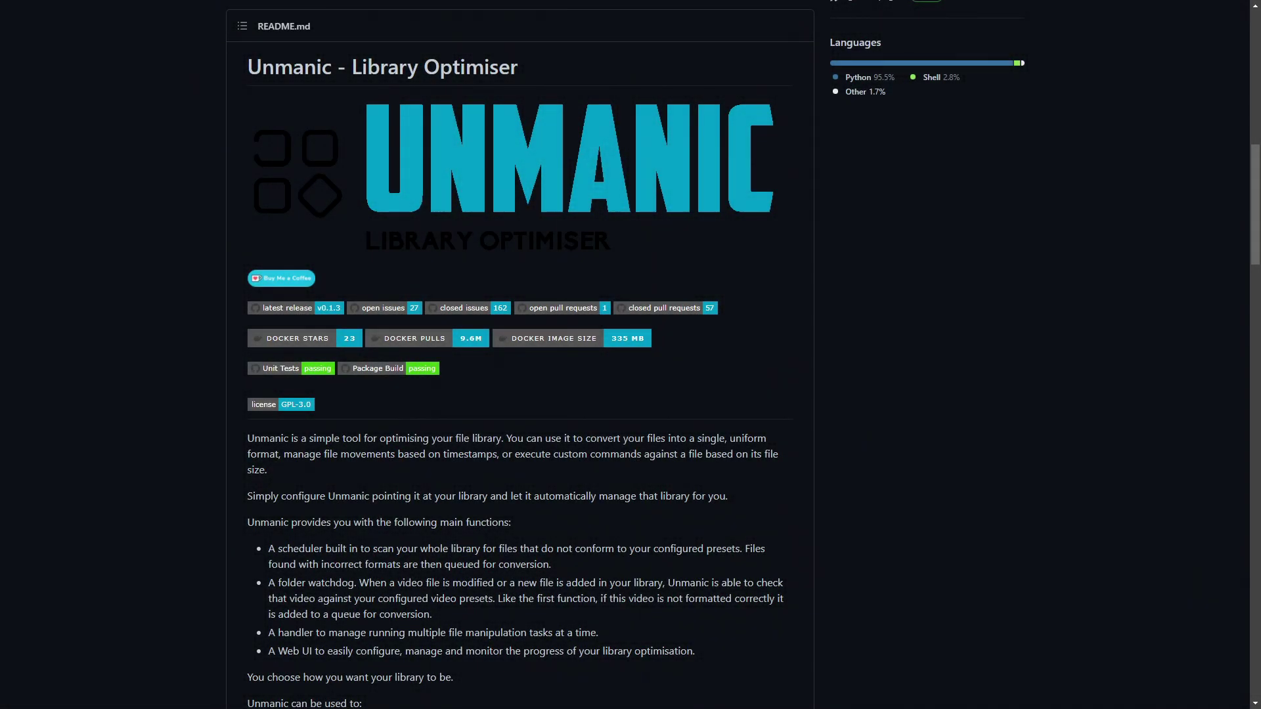
- Read through the Unmanic GitHub repository page and its README, covering the latest release, main functions and uses
scroll(1151, 286, up, 12)
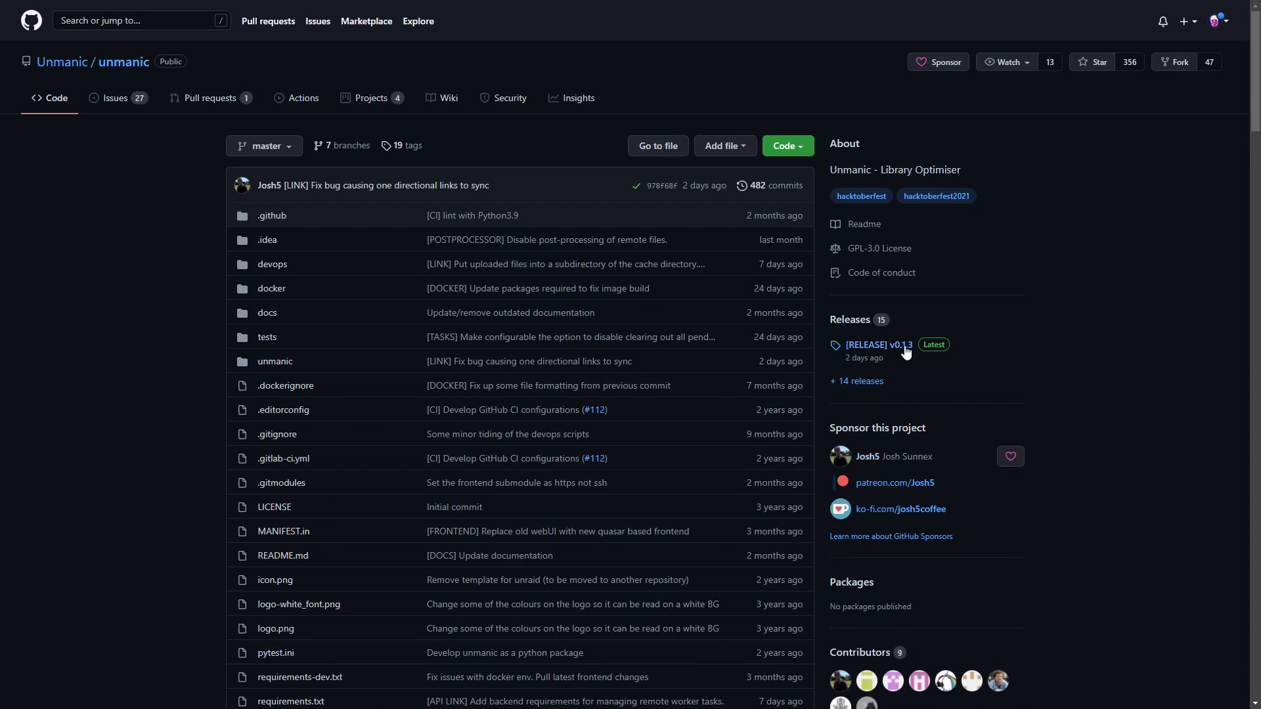
scroll(947, 310, down, 5)
scroll(1022, 325, up, 5)
scroll(1009, 390, down, 8)
scroll(1009, 390, up, 2)
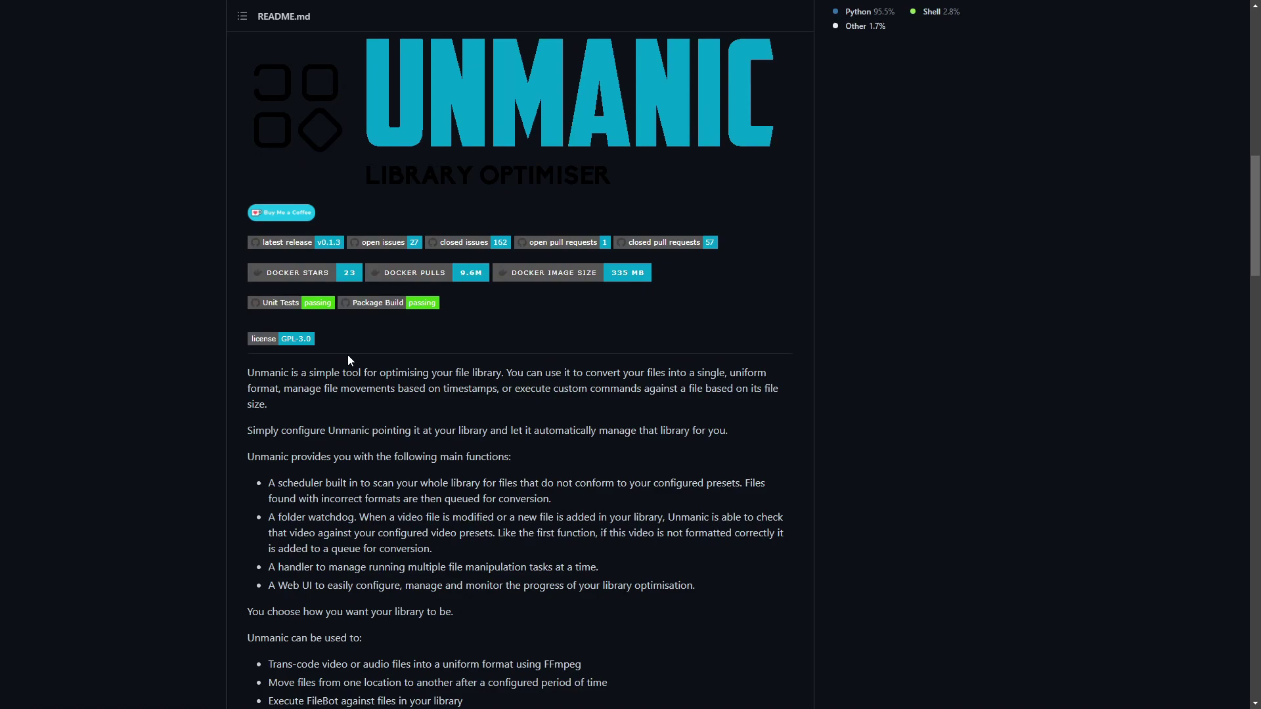
scroll(348, 360, down, 3)
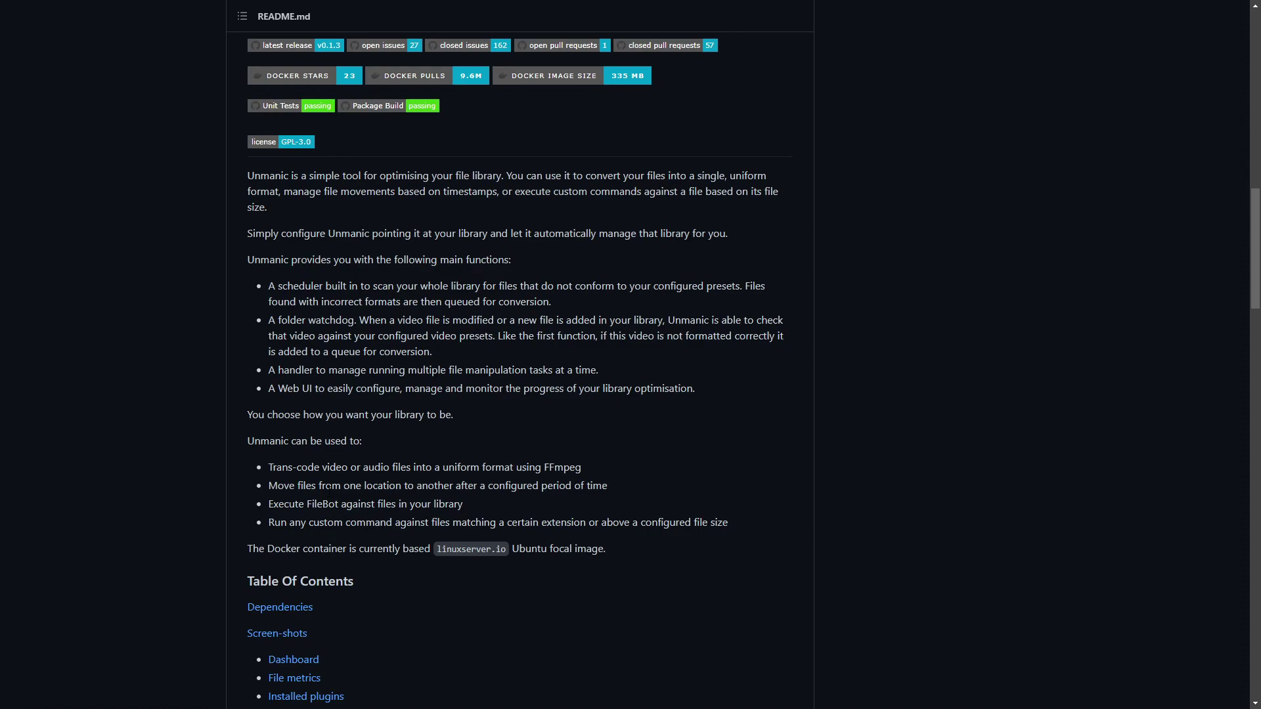
scroll(695, 374, down, 10)
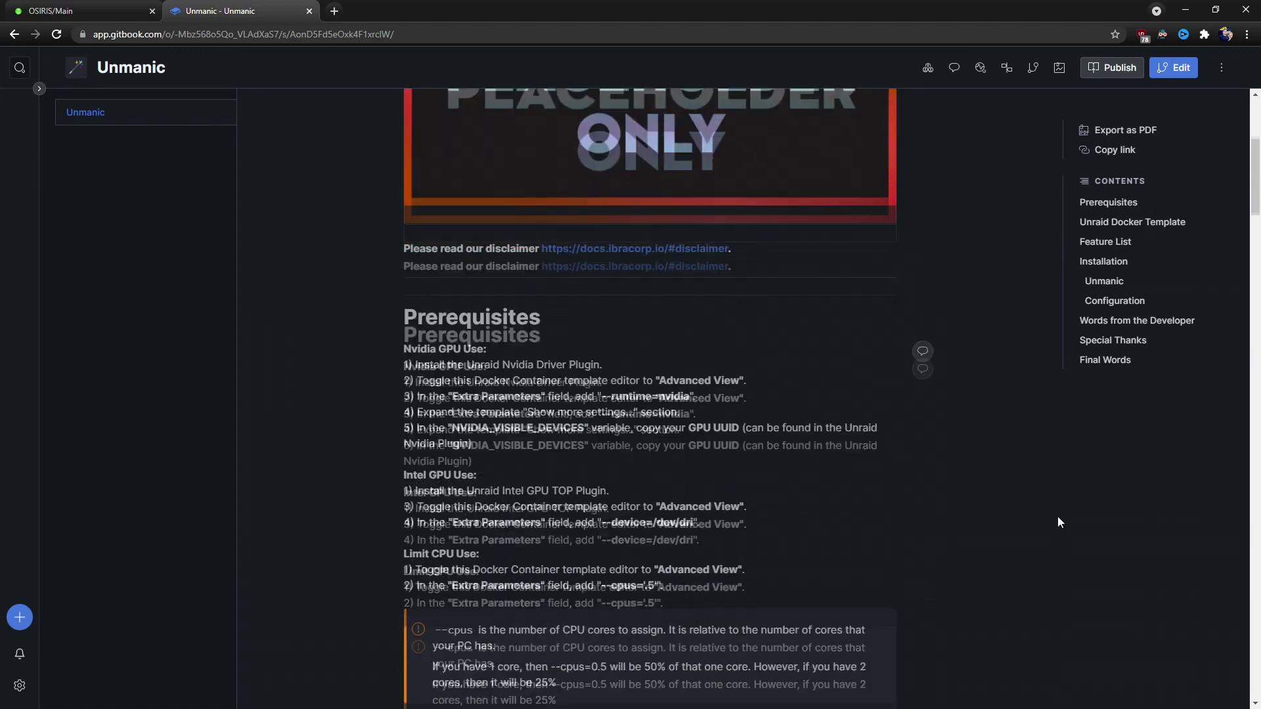
- Read the Unmanic GitBook guide from the prerequisites and feature list through to the installation instructions
scroll(1058, 516, down, 3)
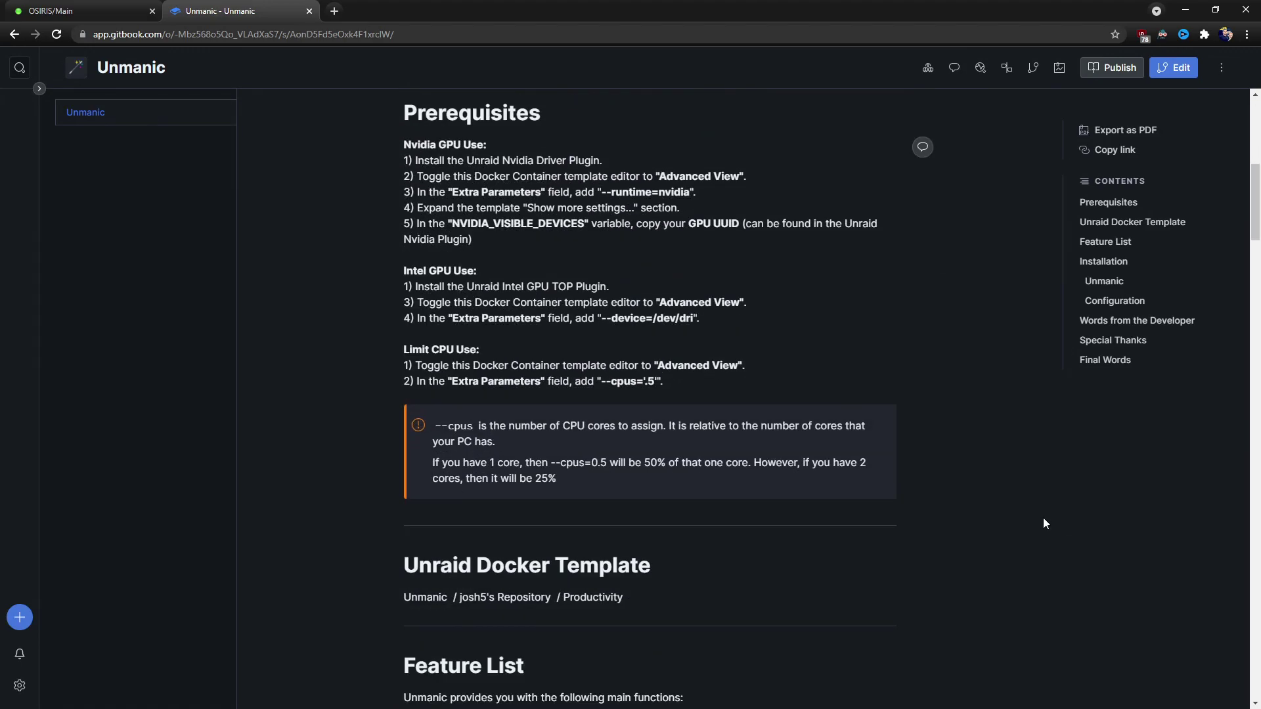
scroll(1045, 523, down, 5)
scroll(1045, 518, down, 1)
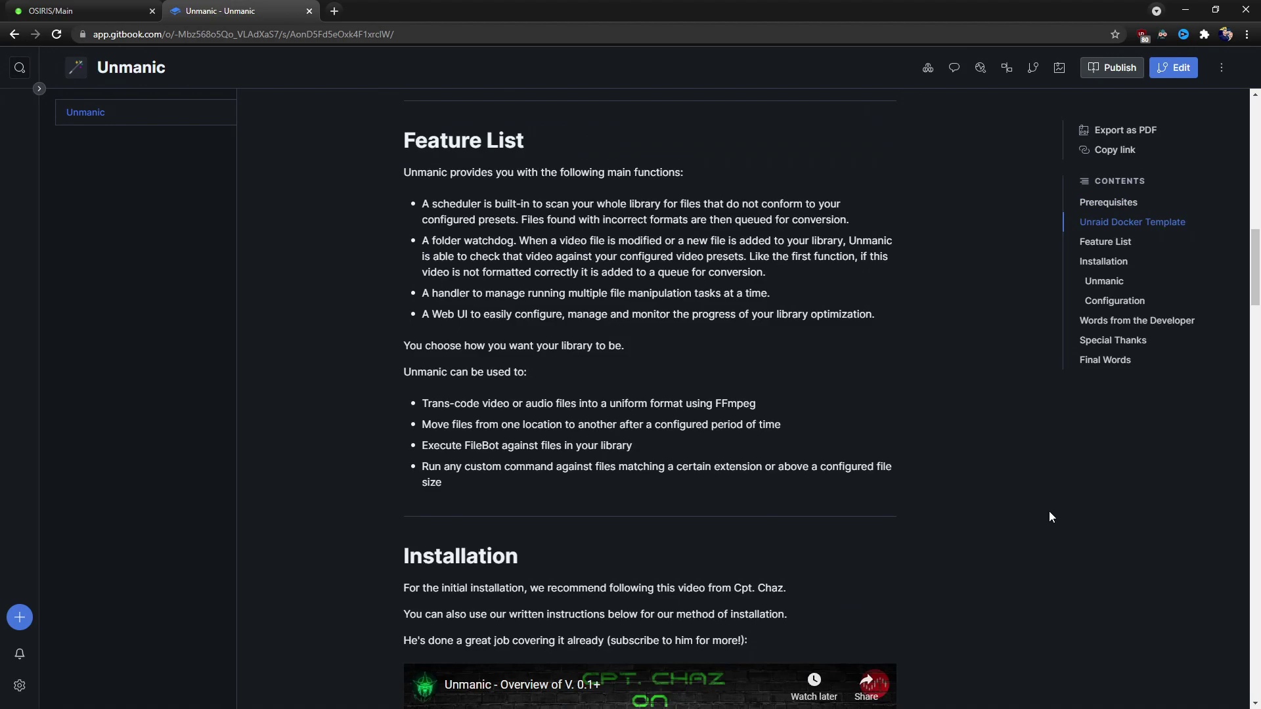
scroll(1049, 517, down, 5)
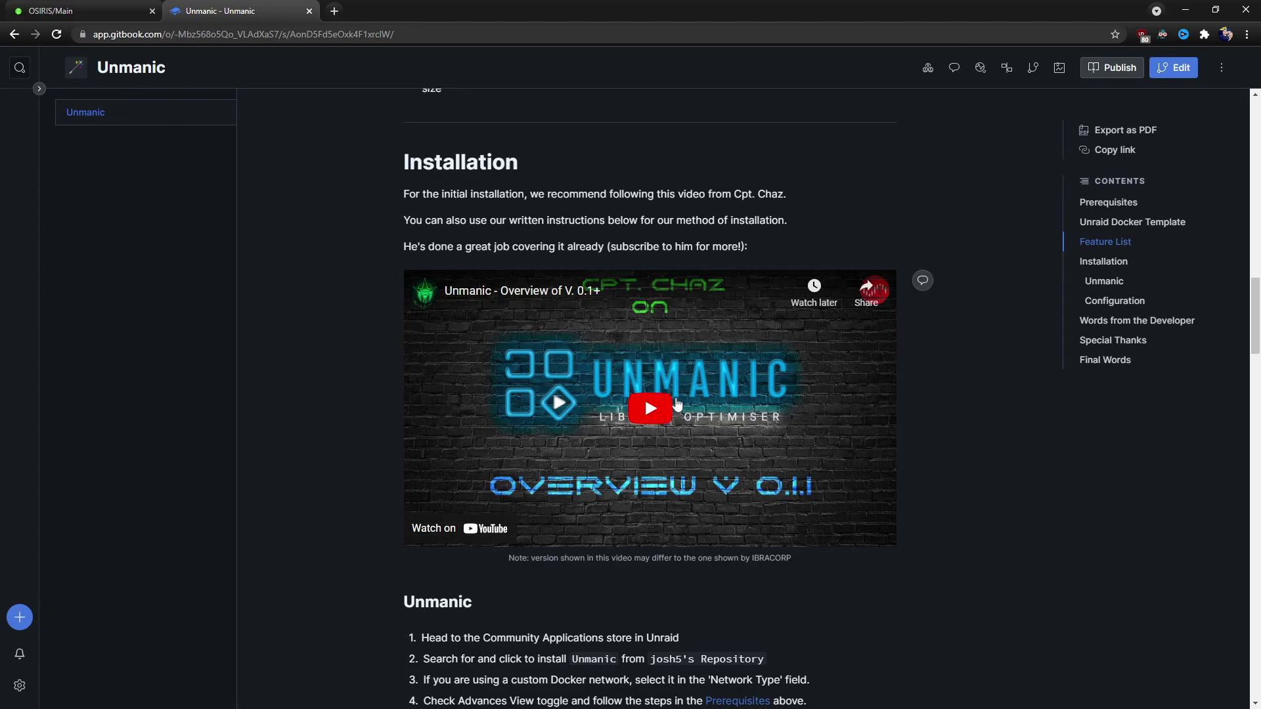
scroll(875, 540, down, 4)
drag(817, 547, 421, 310)
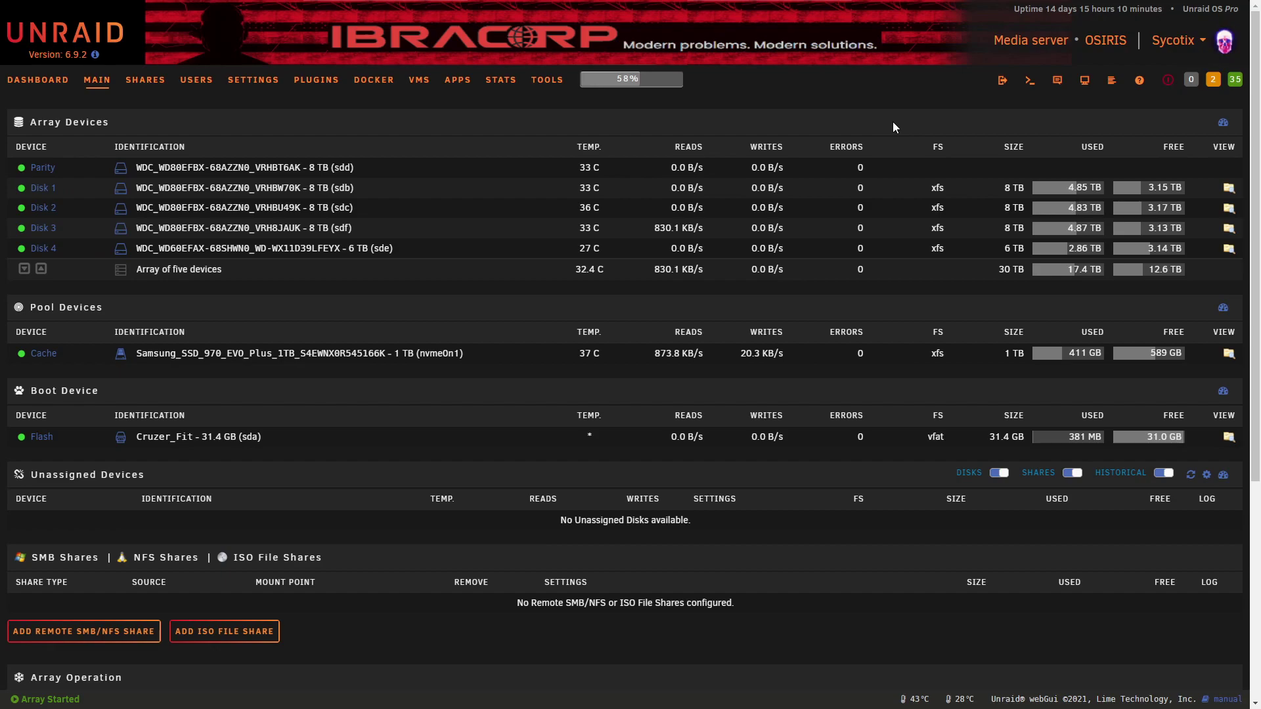
- Open the unmanic container's template for editing from Unraid's Docker containers and switch it to basic view
click(458, 80)
click(375, 82)
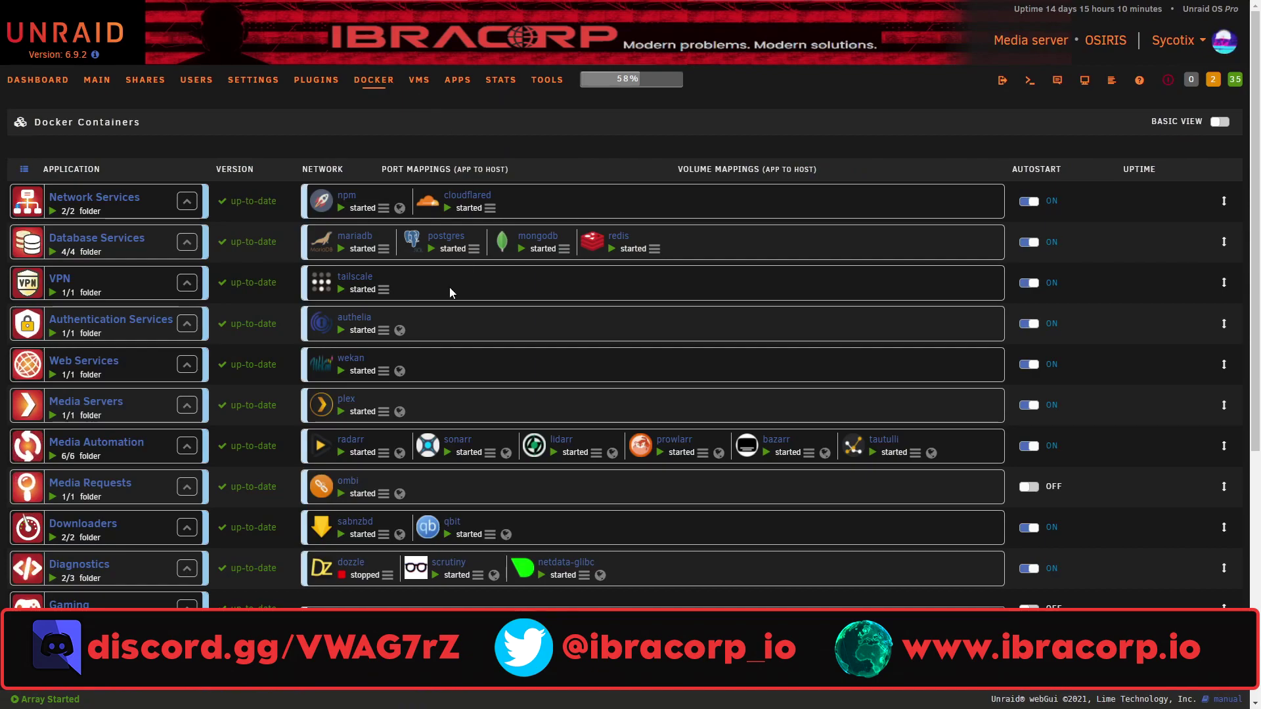
scroll(439, 300, down, 4)
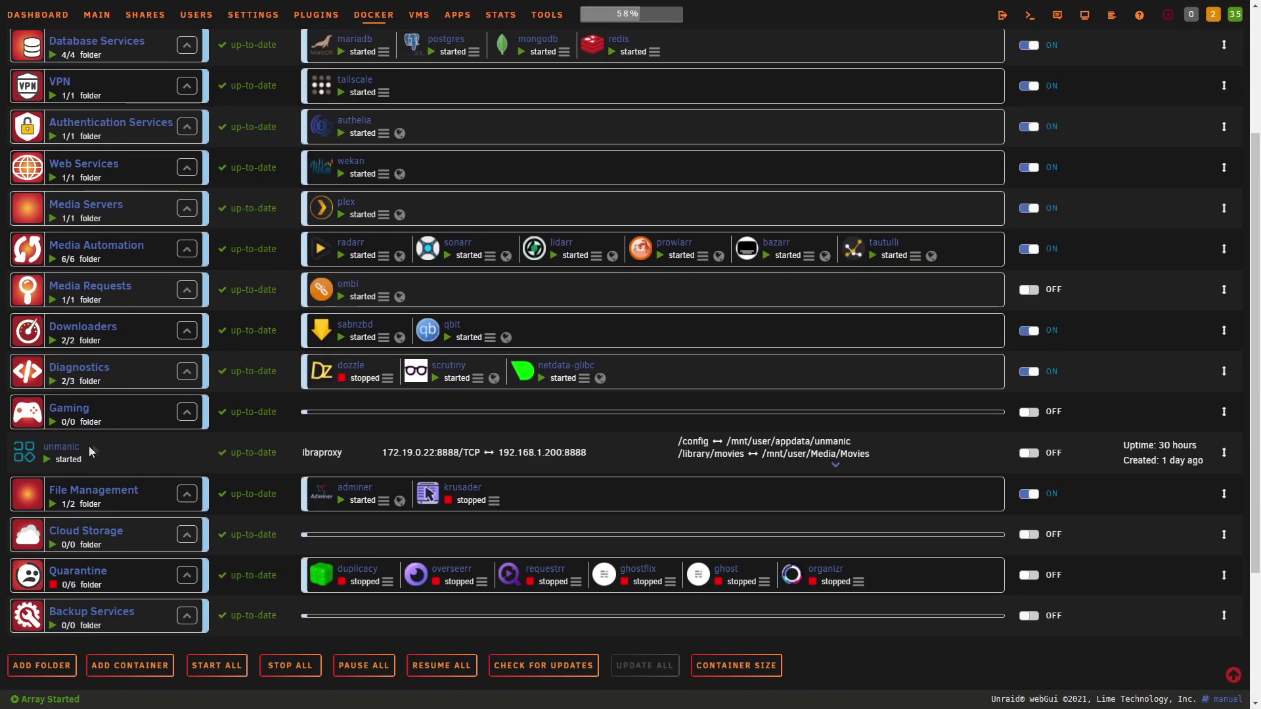
click(93, 444)
click(1210, 121)
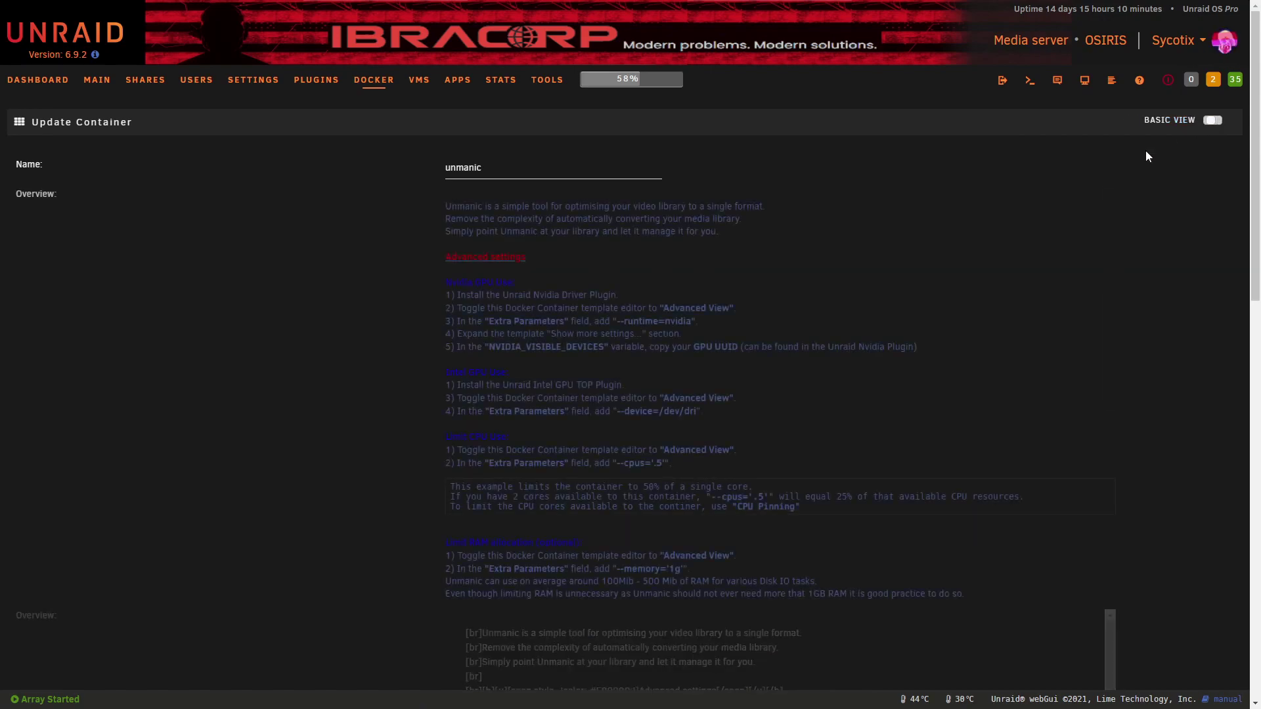
- Show the template's additional settings and review its network type, port, library paths and encoding cache directory
scroll(890, 249, down, 7)
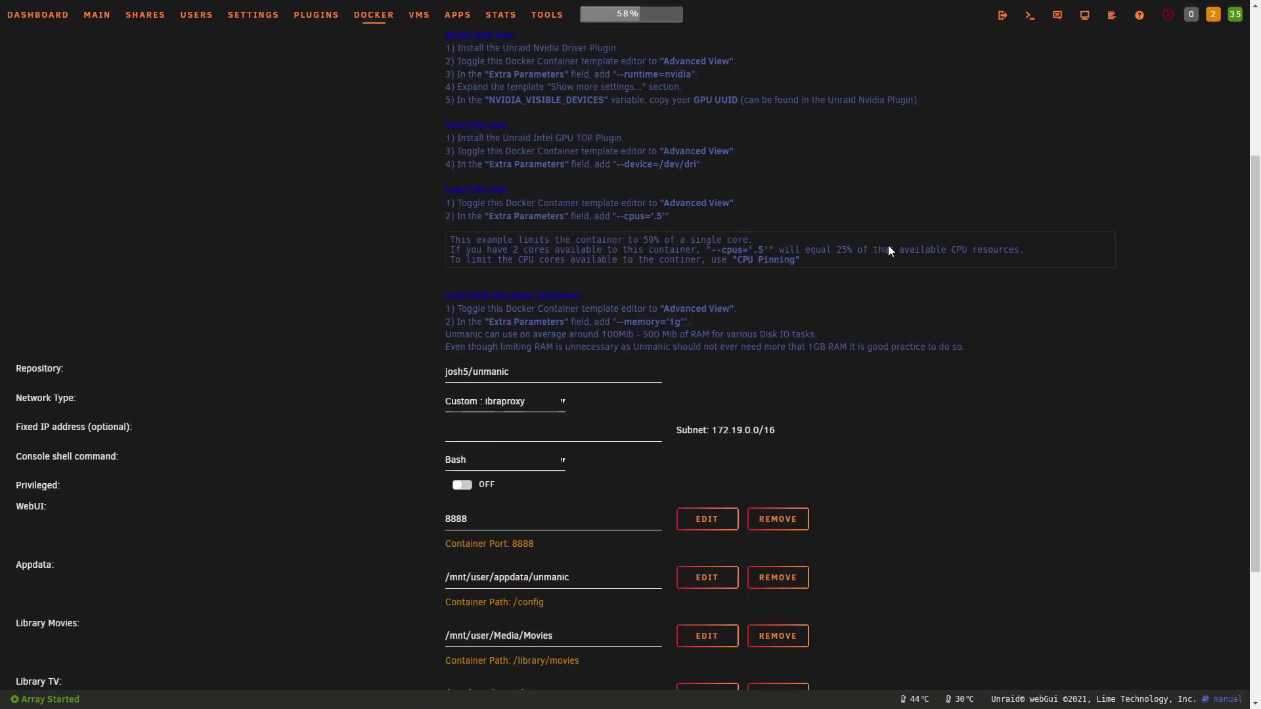
click(548, 584)
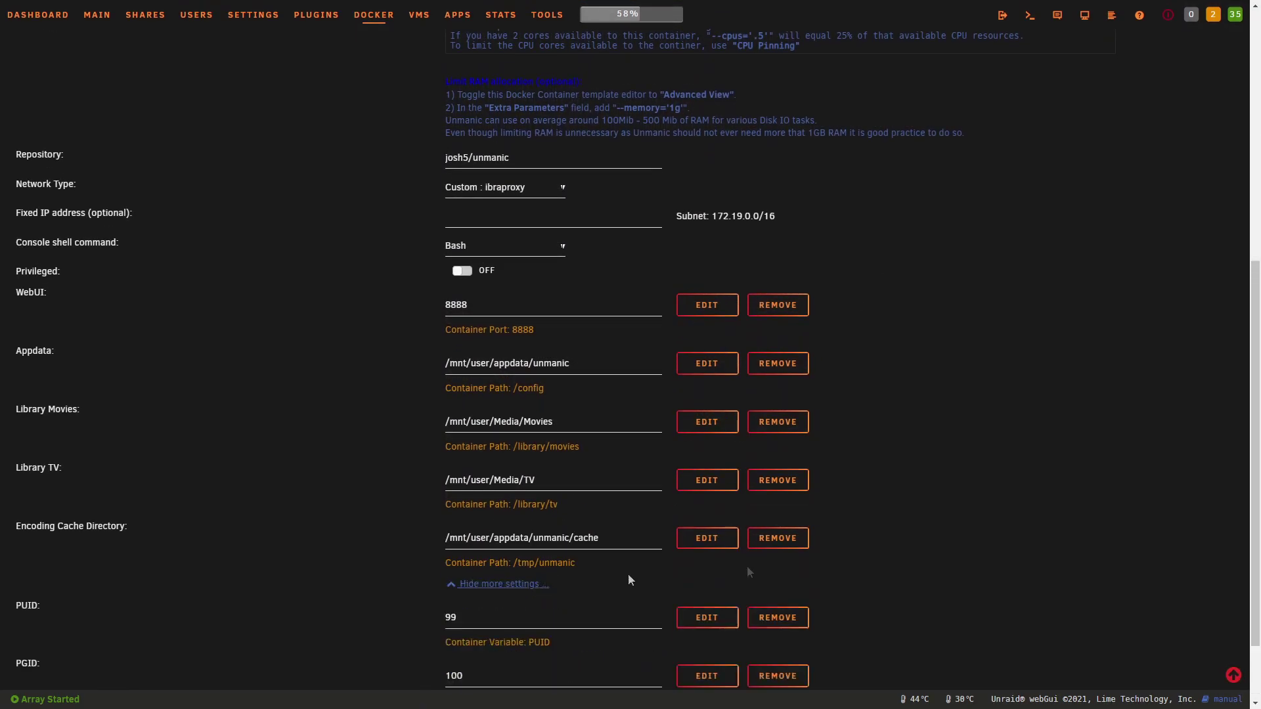
scroll(971, 427, up, 2)
scroll(955, 405, up, 5)
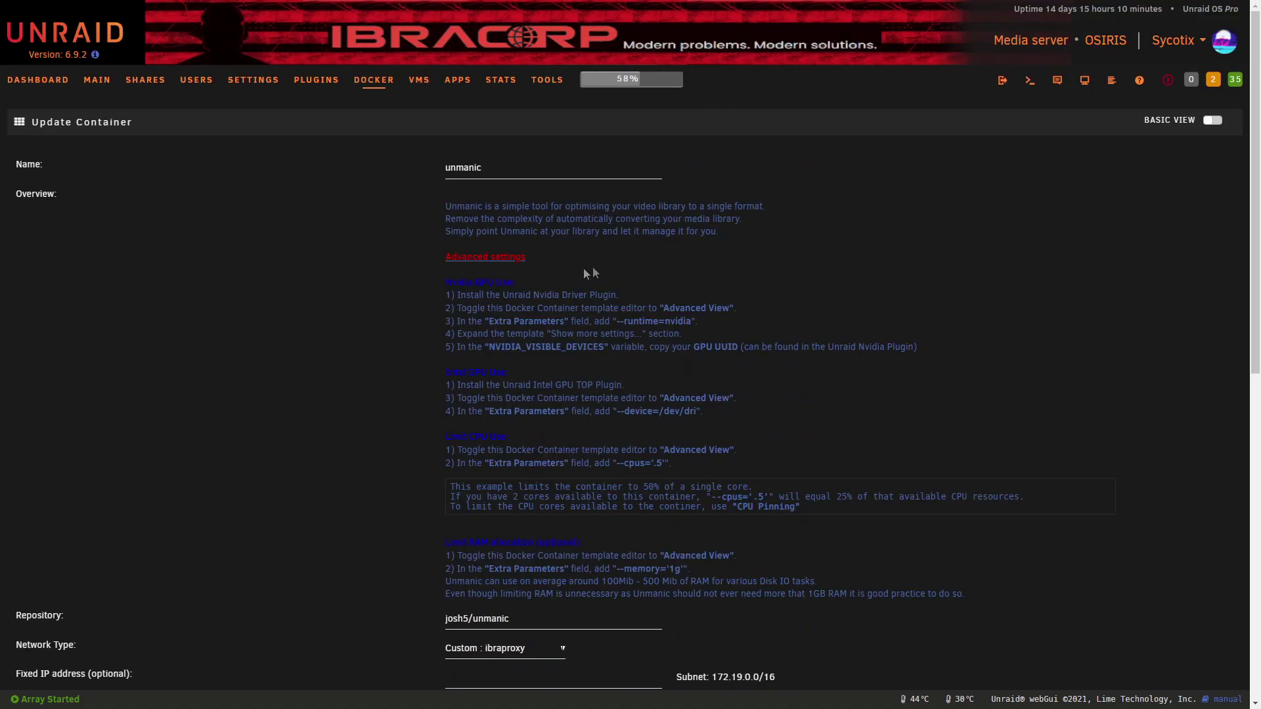
scroll(572, 197, down, 4)
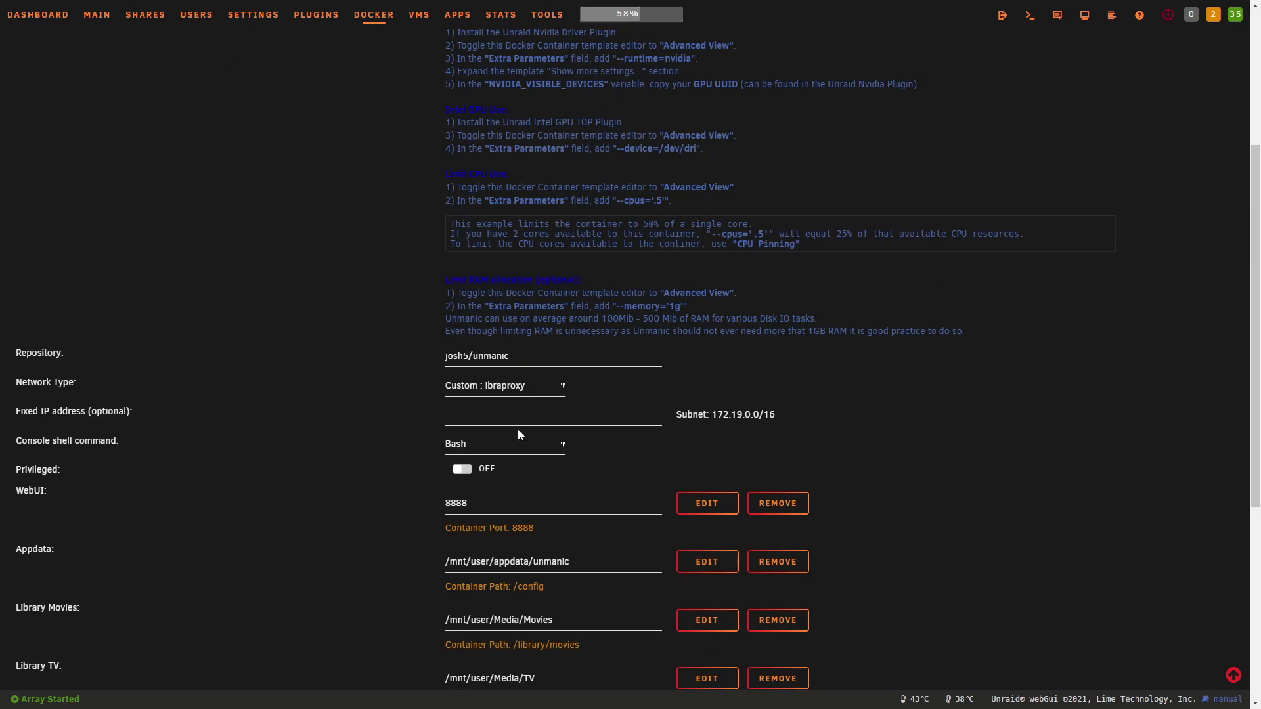
scroll(518, 430, down, 1)
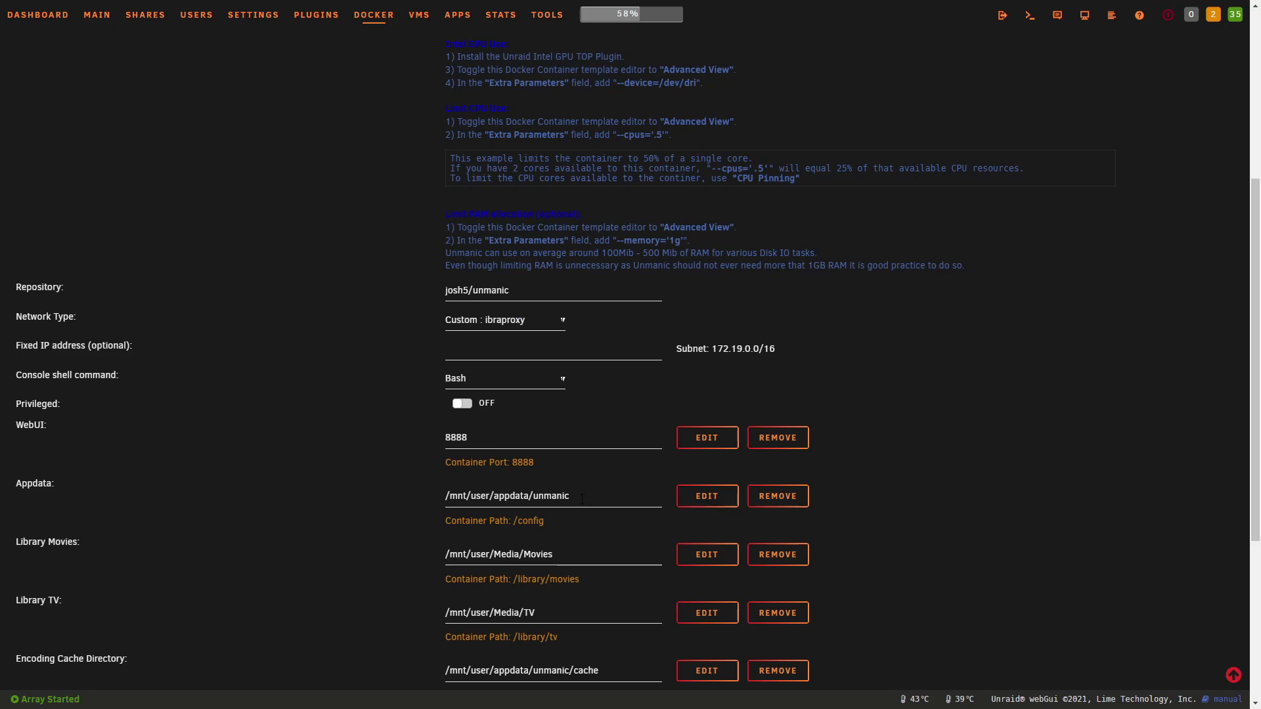
scroll(424, 532, down, 2)
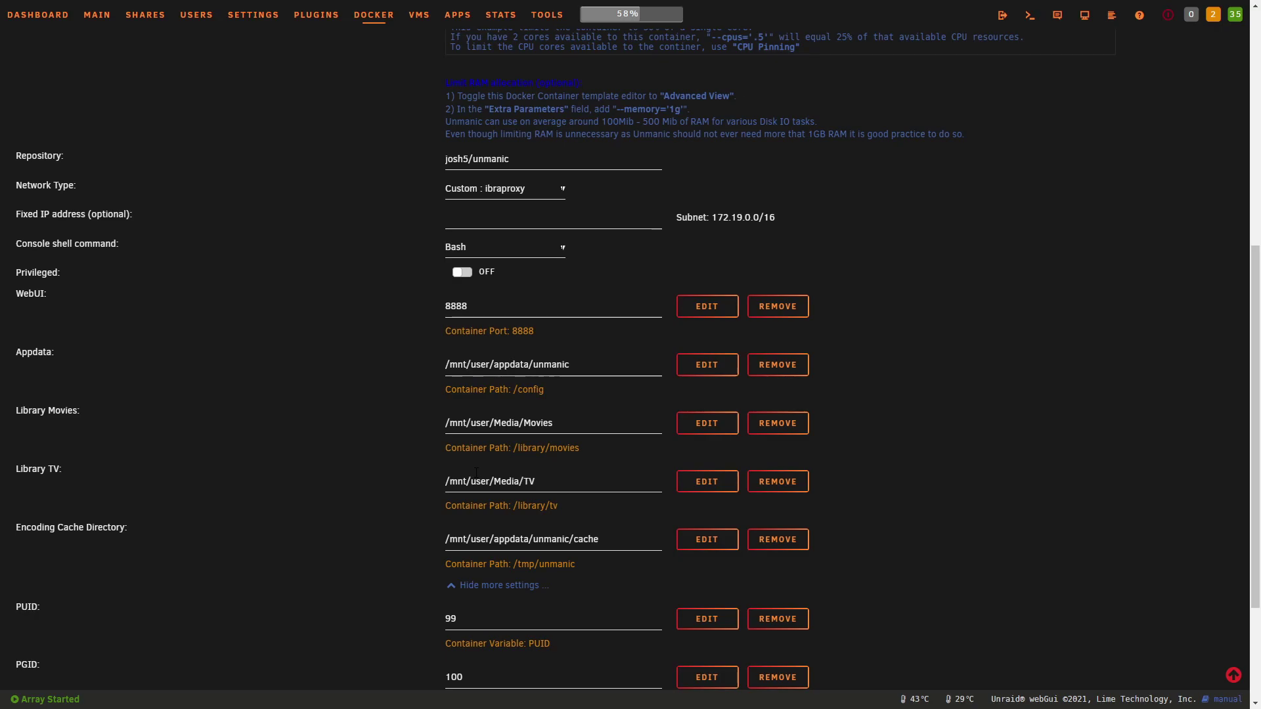
- Set the Library Movies host path to /mnt/user/data/media/movies/
drag(490, 423, 552, 423)
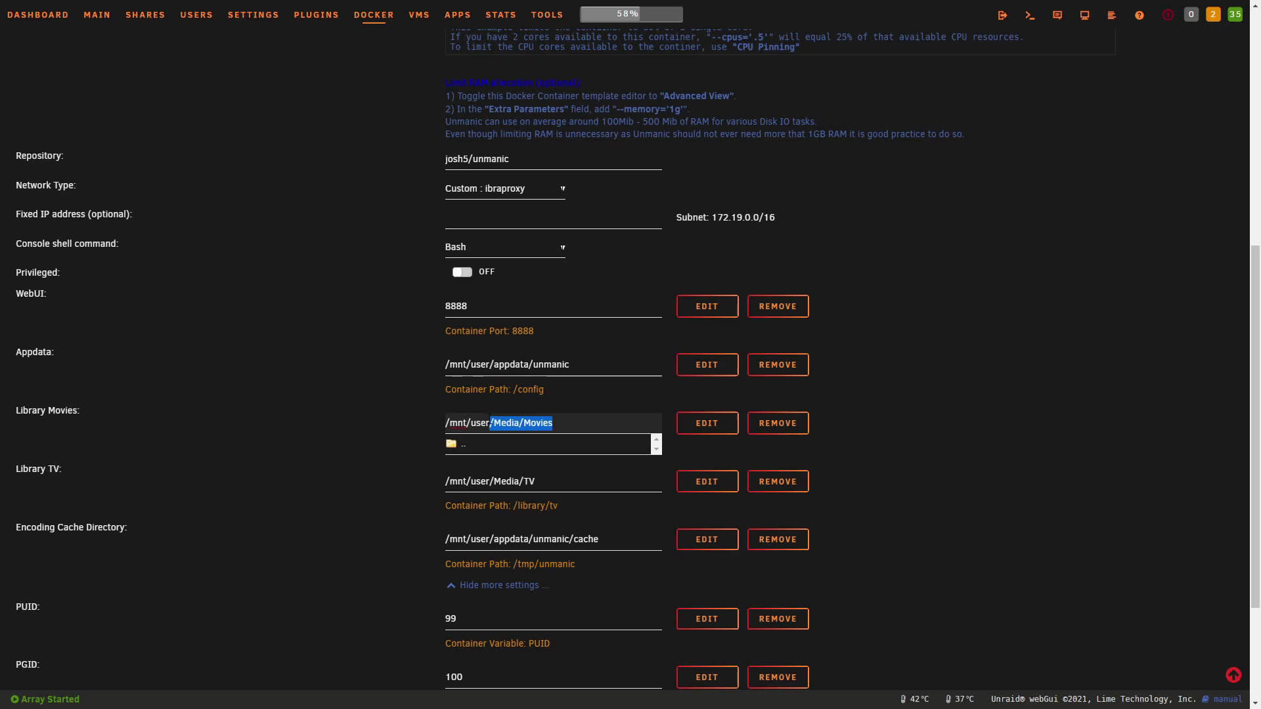
key(BackSpace)
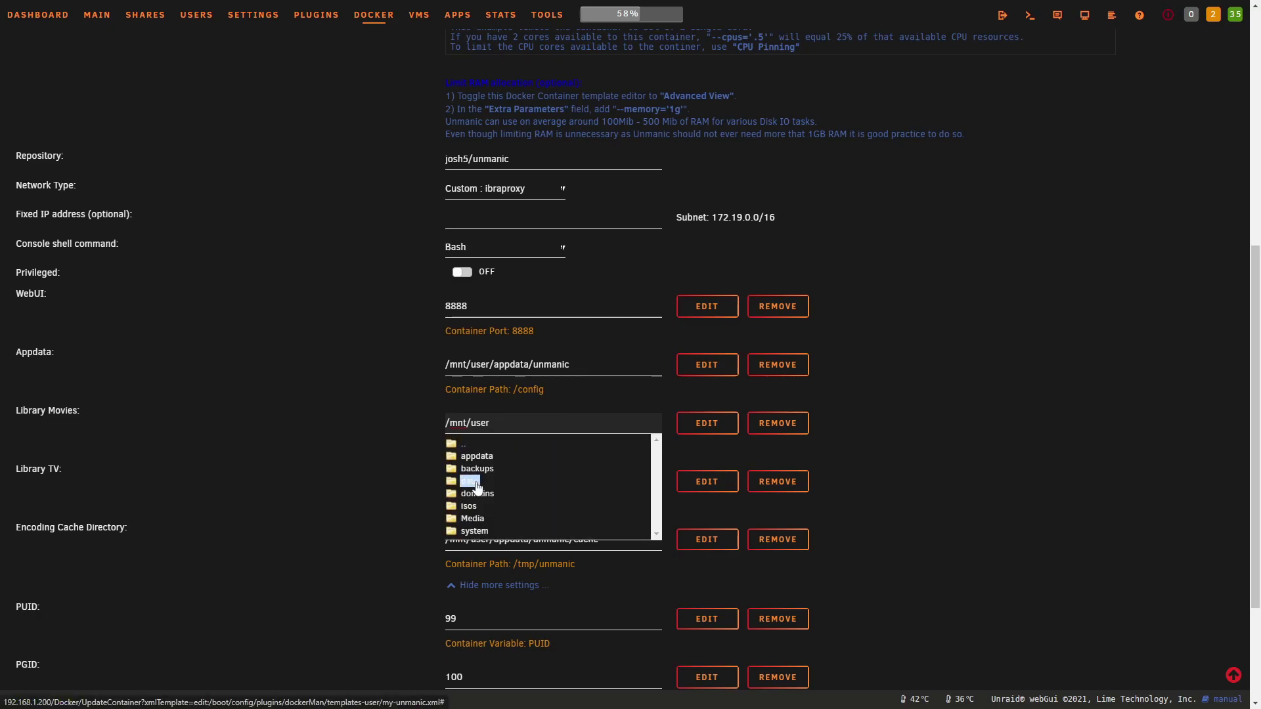
click(476, 484)
click(486, 495)
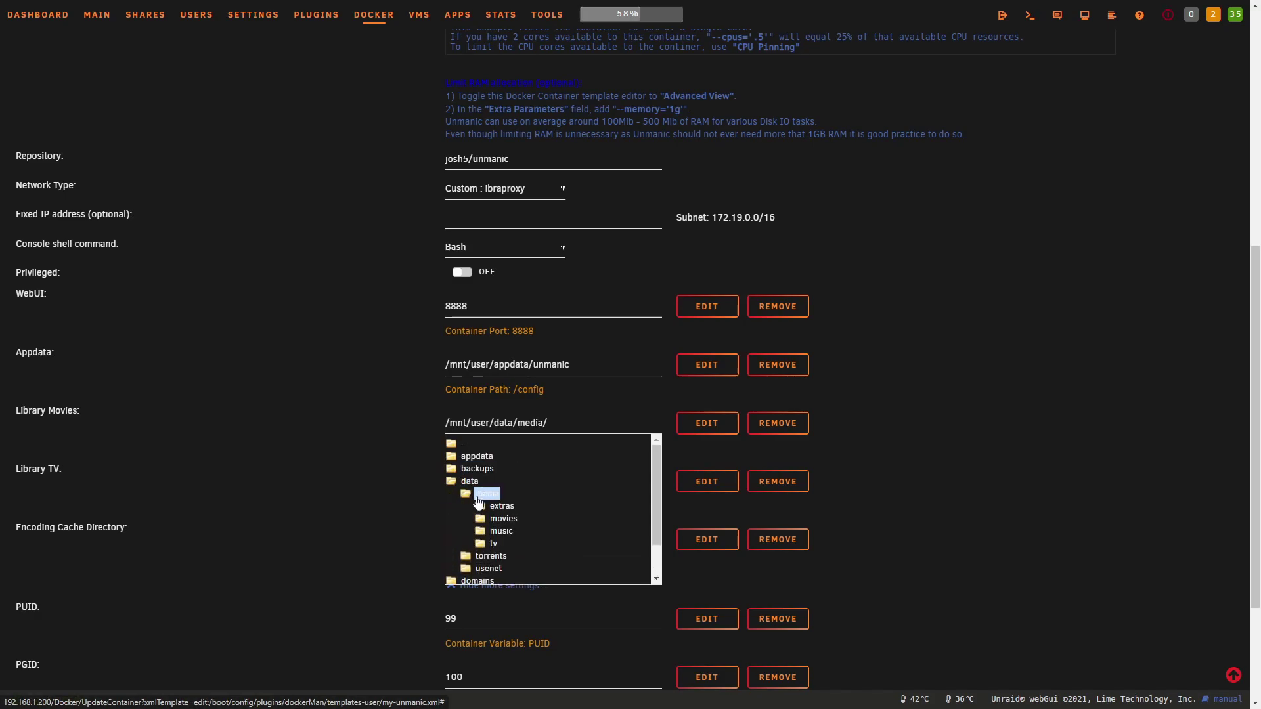
click(511, 522)
- Set the Library TV host path to /mnt/user/data/media/tv/
click(486, 482)
click(463, 503)
click(463, 503)
click(469, 538)
click(487, 550)
click(494, 601)
click(333, 493)
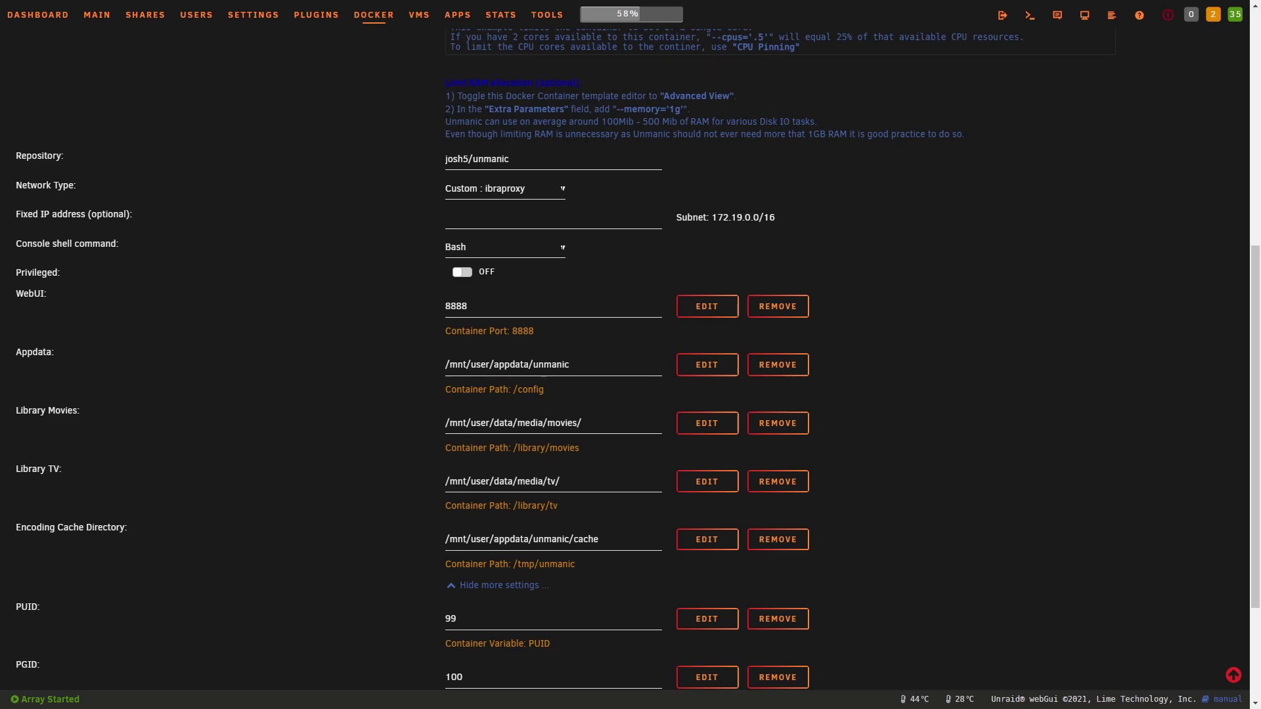
- Review the remaining container variables, including PUID, PGID and the Nvidia GPU UUID
scroll(599, 144, up, 4)
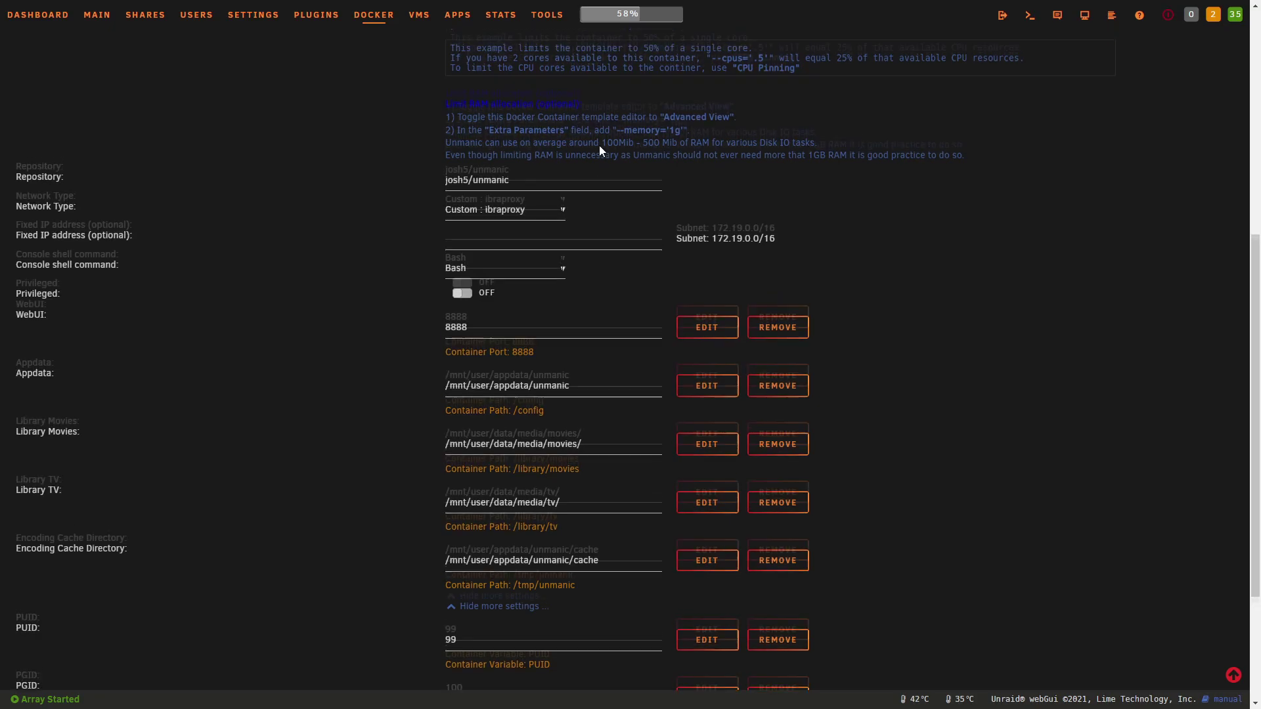
scroll(593, 158, down, 7)
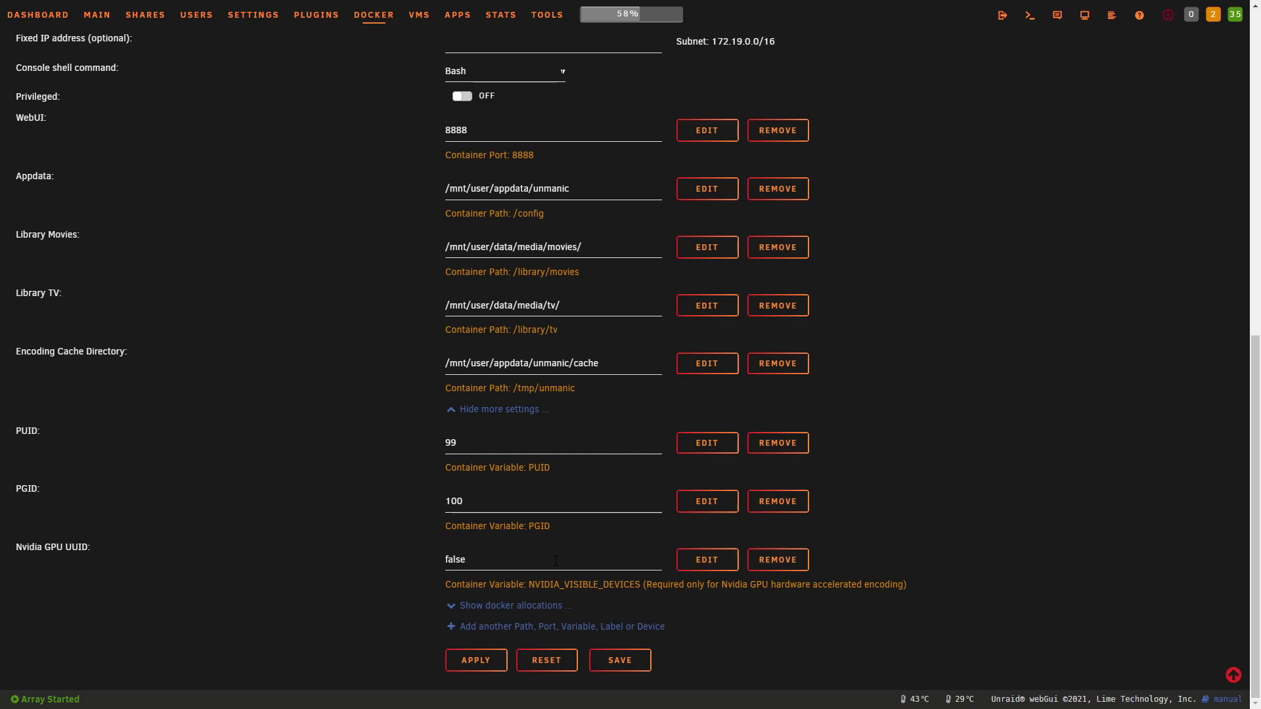
key(Tab)
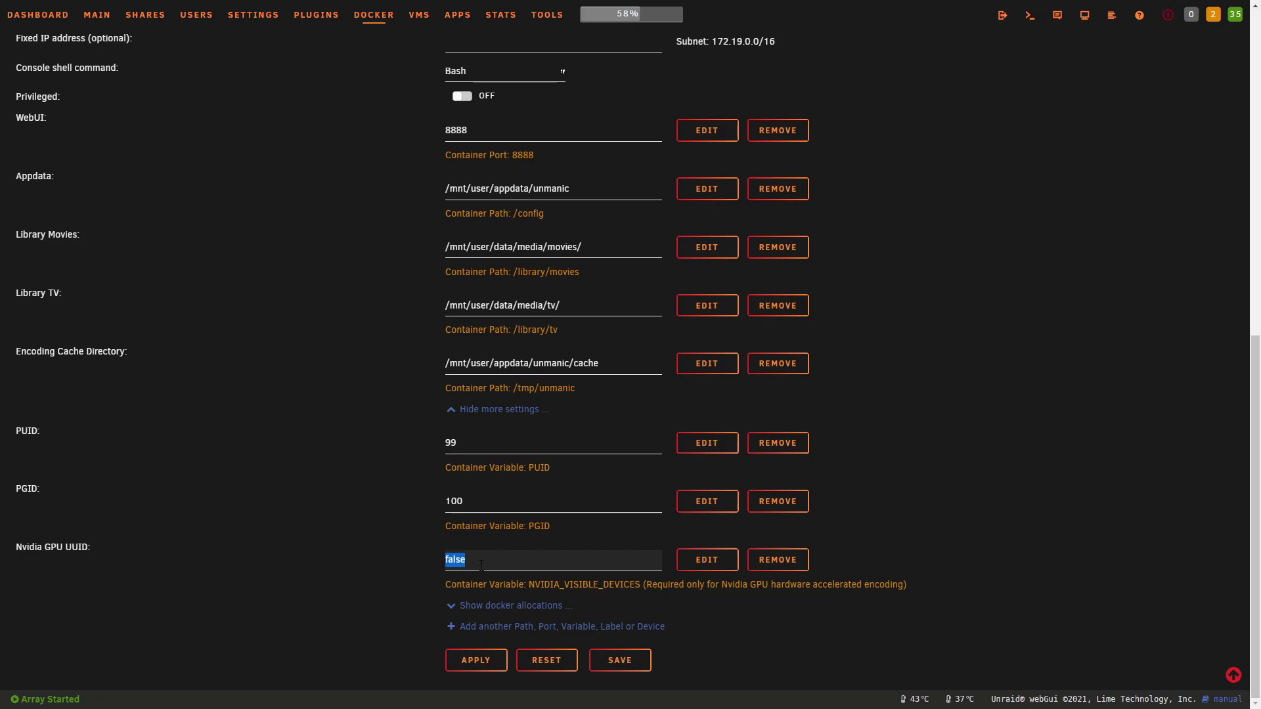
click(1100, 564)
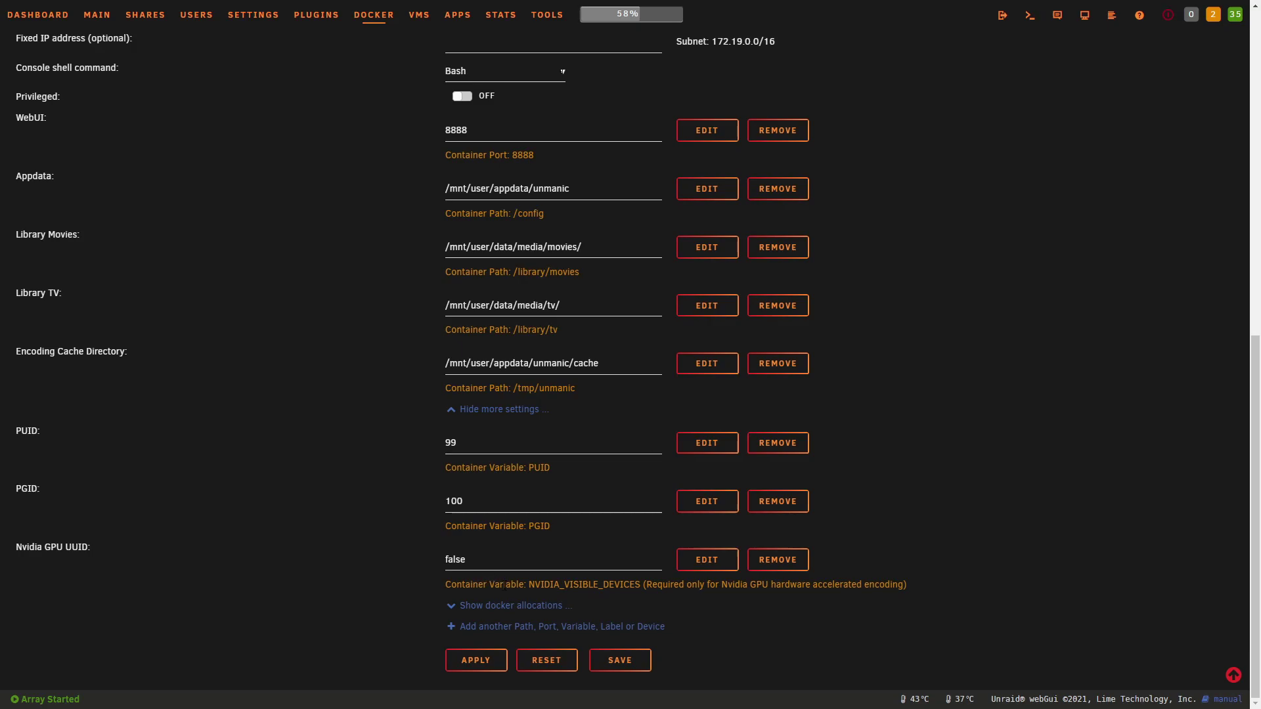
- Read the template overview's instructions for Nvidia GPU, Intel GPU, CPU limit and RAM allocation settings
scroll(504, 585, up, 10)
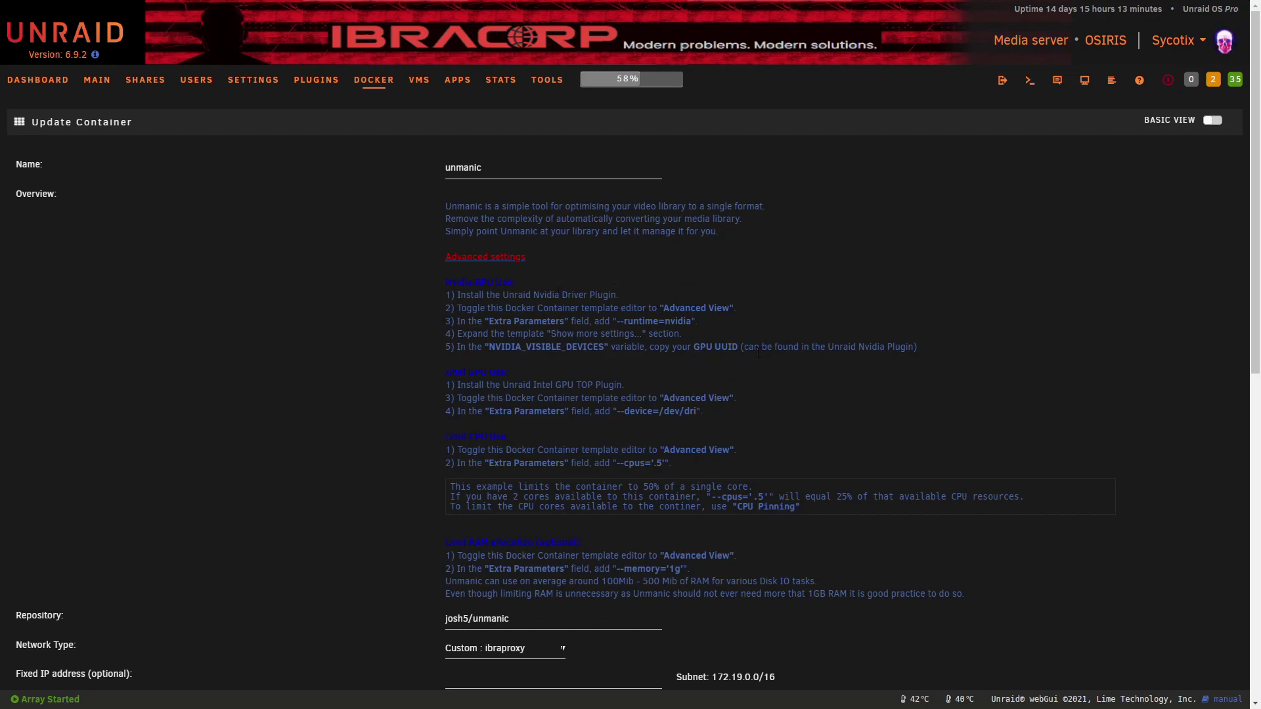
drag(749, 348, 446, 281)
click(464, 371)
drag(457, 372, 654, 426)
drag(447, 436, 676, 465)
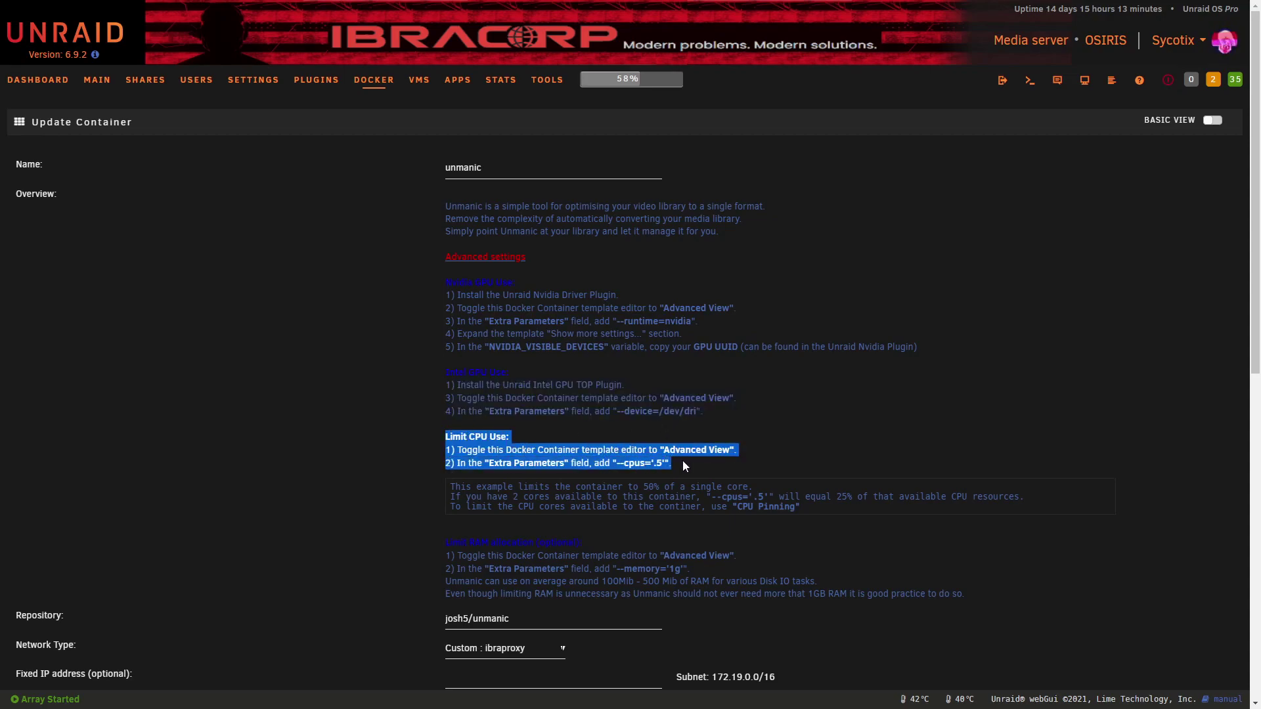
drag(842, 497, 560, 484)
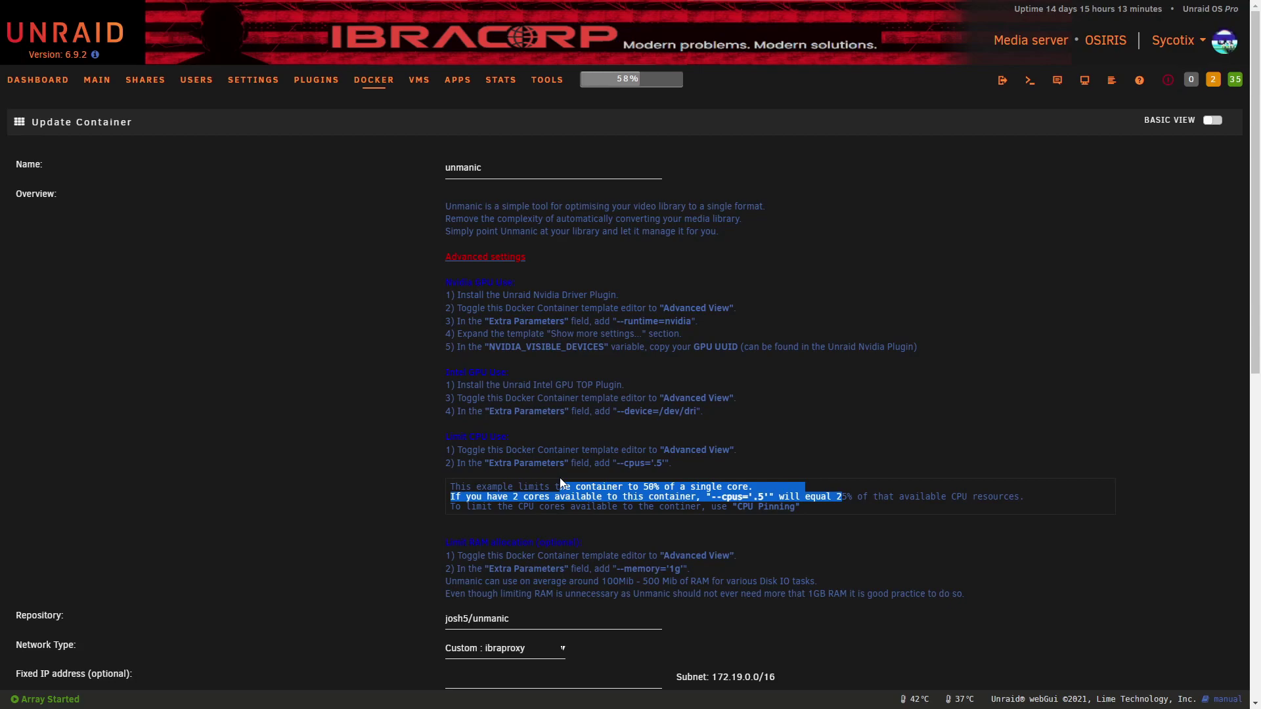
click(667, 496)
scroll(595, 418, down, 2)
drag(444, 73, 585, 424)
click(595, 418)
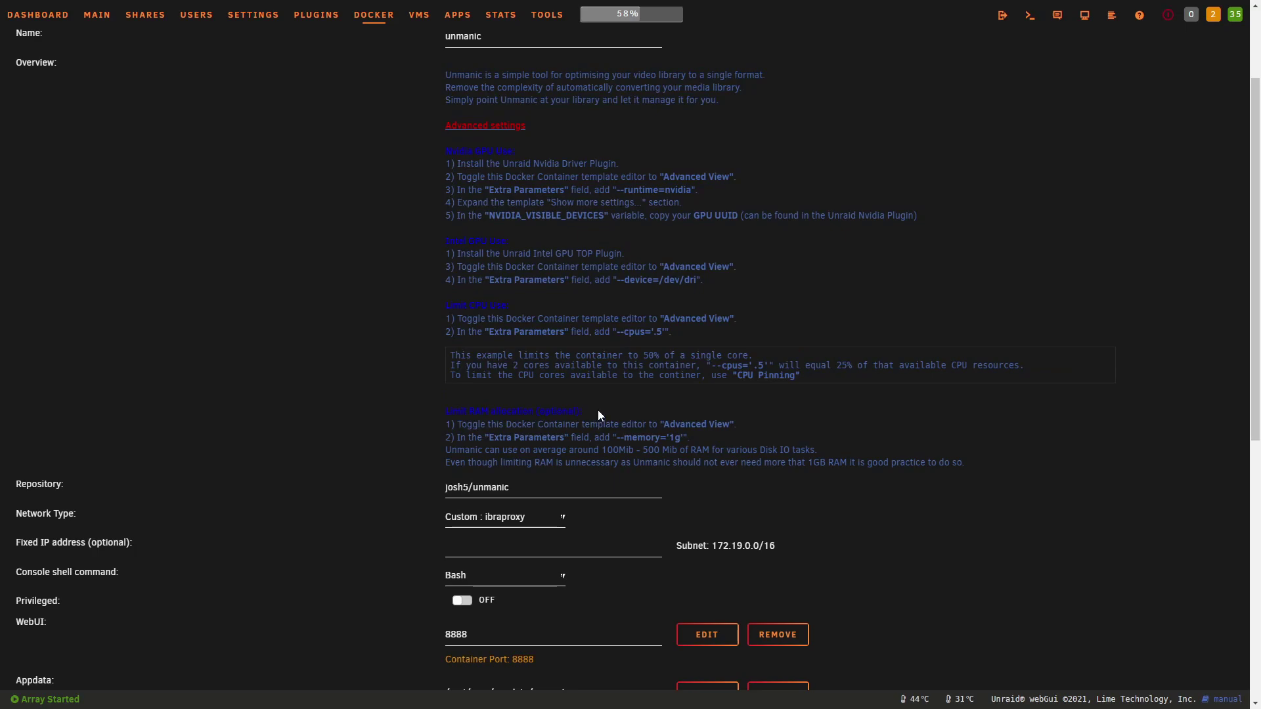
scroll(630, 384, up, 2)
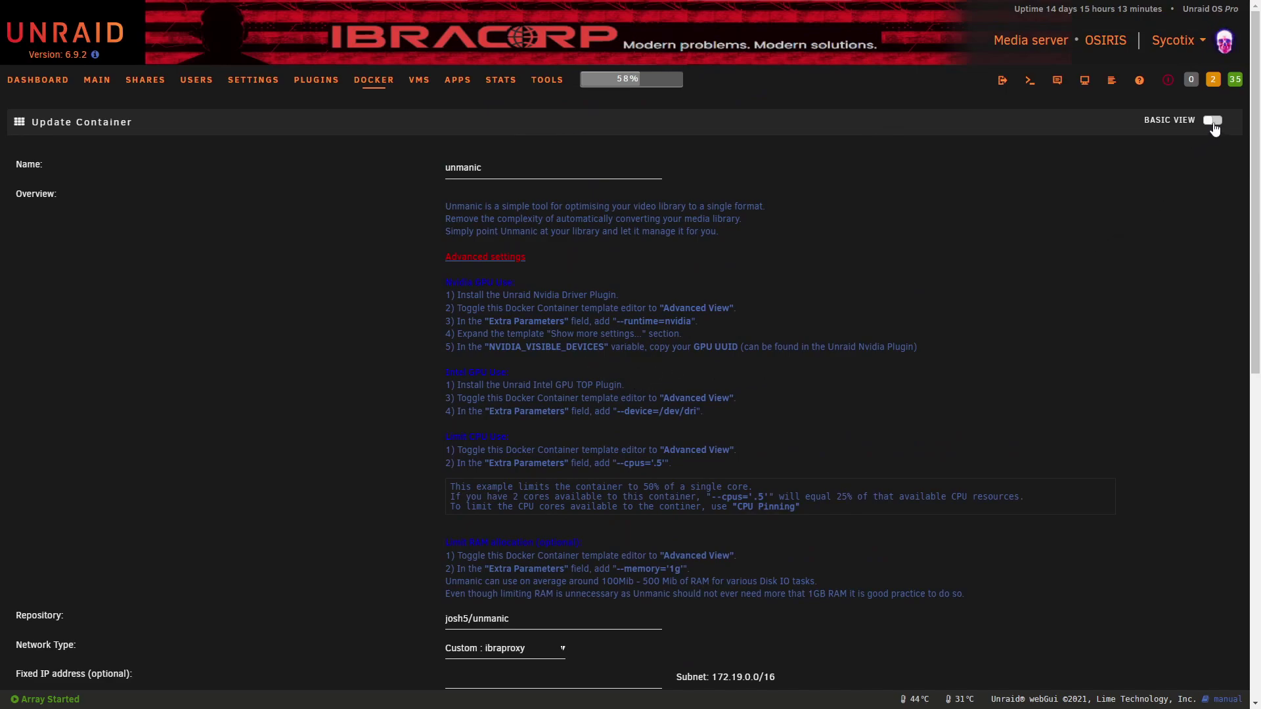
- Switch the template to advanced view and check the Extra Parameters for the Intel GPU value --device=/dev/dri
drag(618, 411, 696, 412)
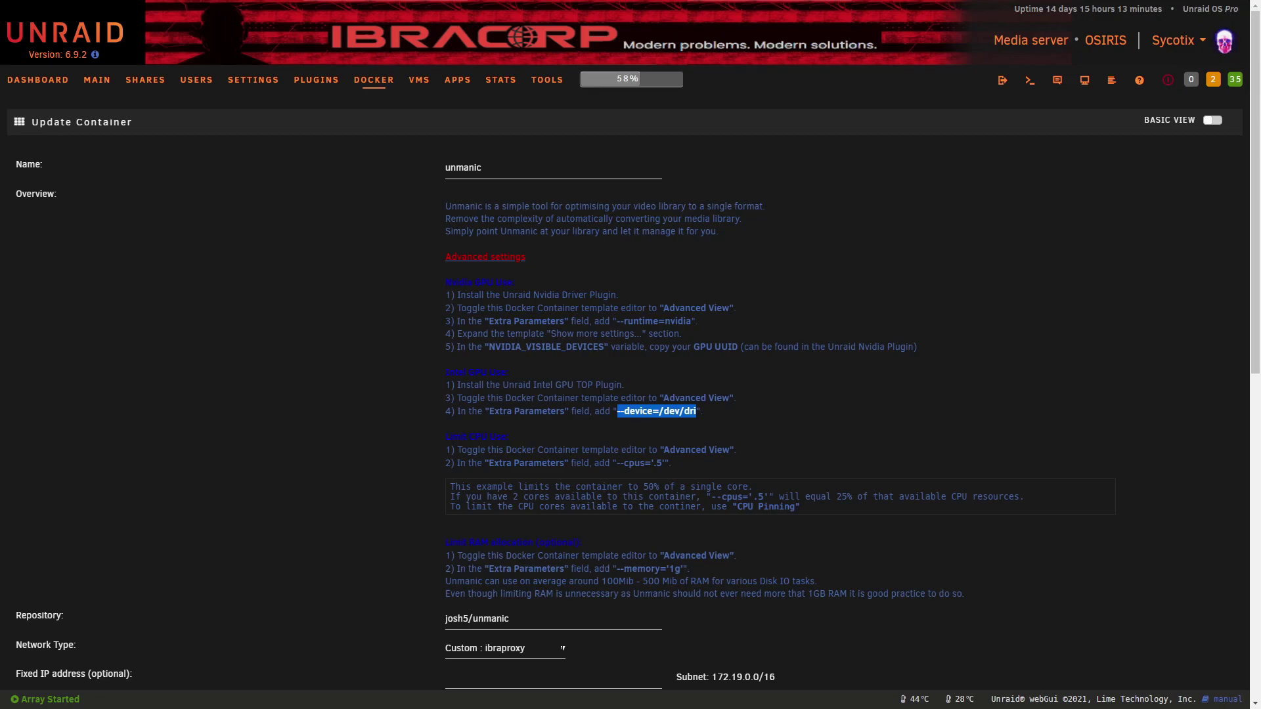
click(1207, 122)
scroll(589, 569, down, 10)
drag(524, 505, 388, 504)
click(387, 501)
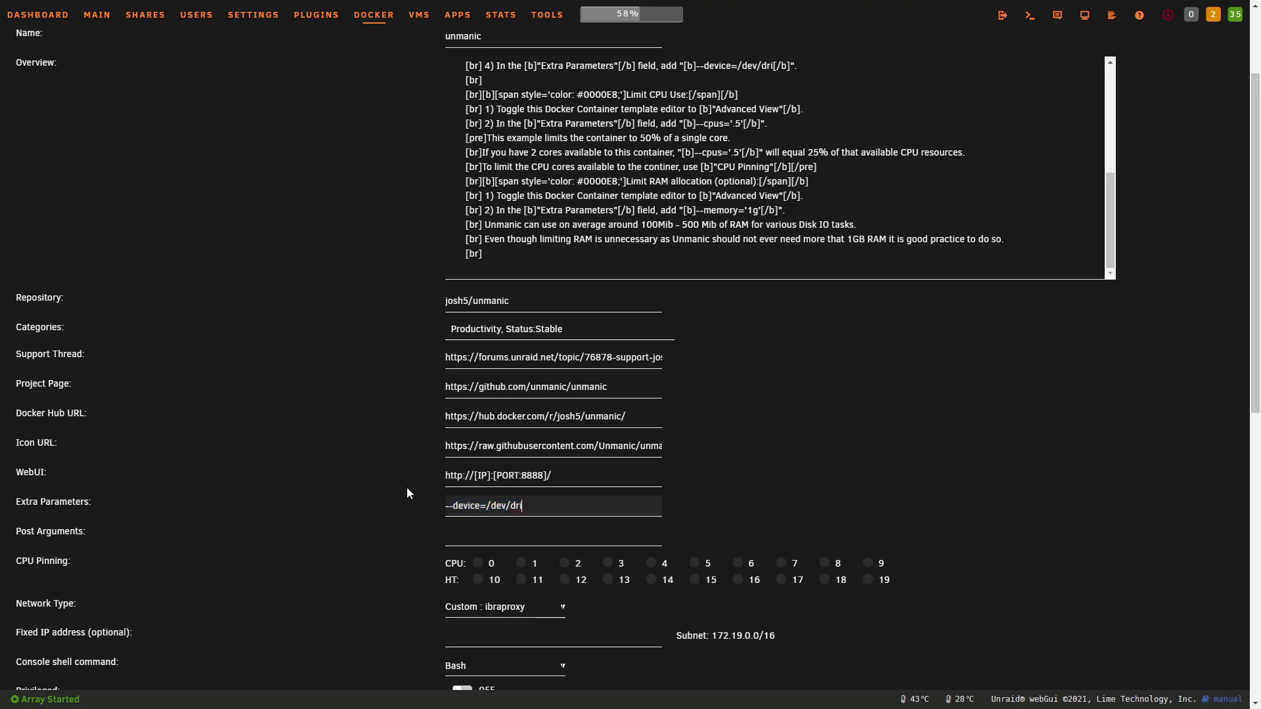
- Apply the unmanic container's updated template and return to the Docker containers list
scroll(771, 505, down, 10)
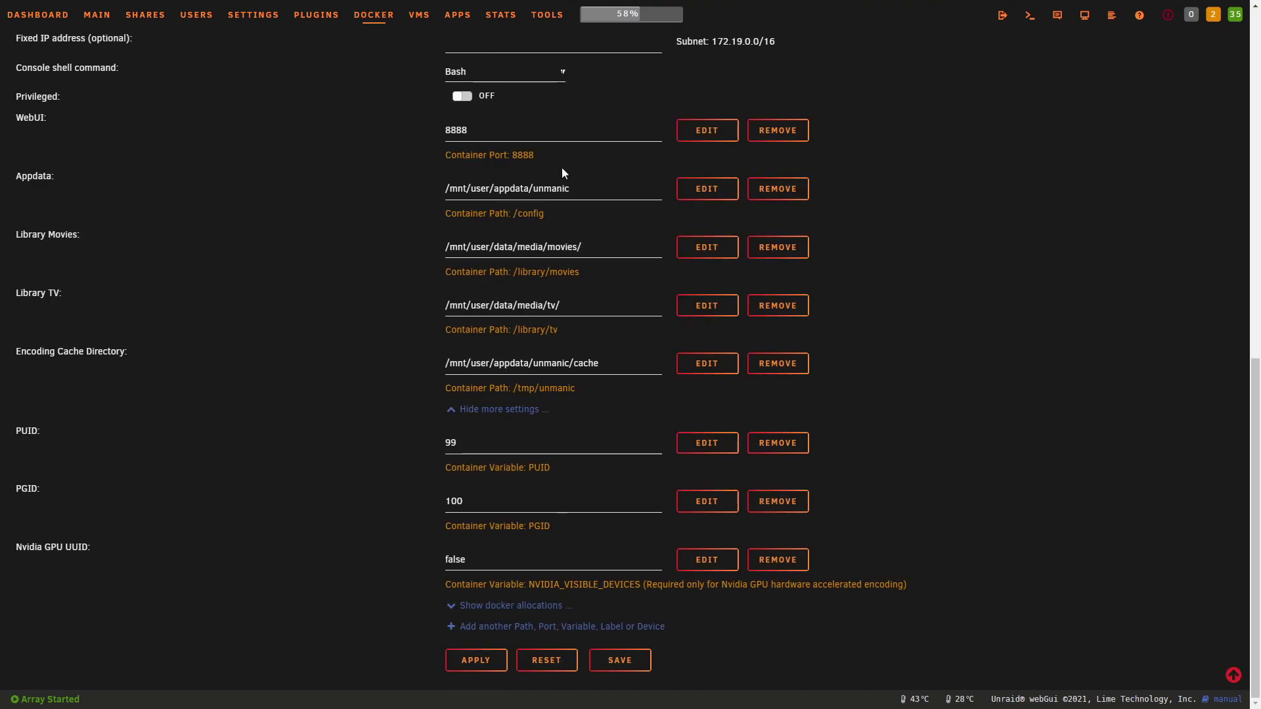
click(477, 660)
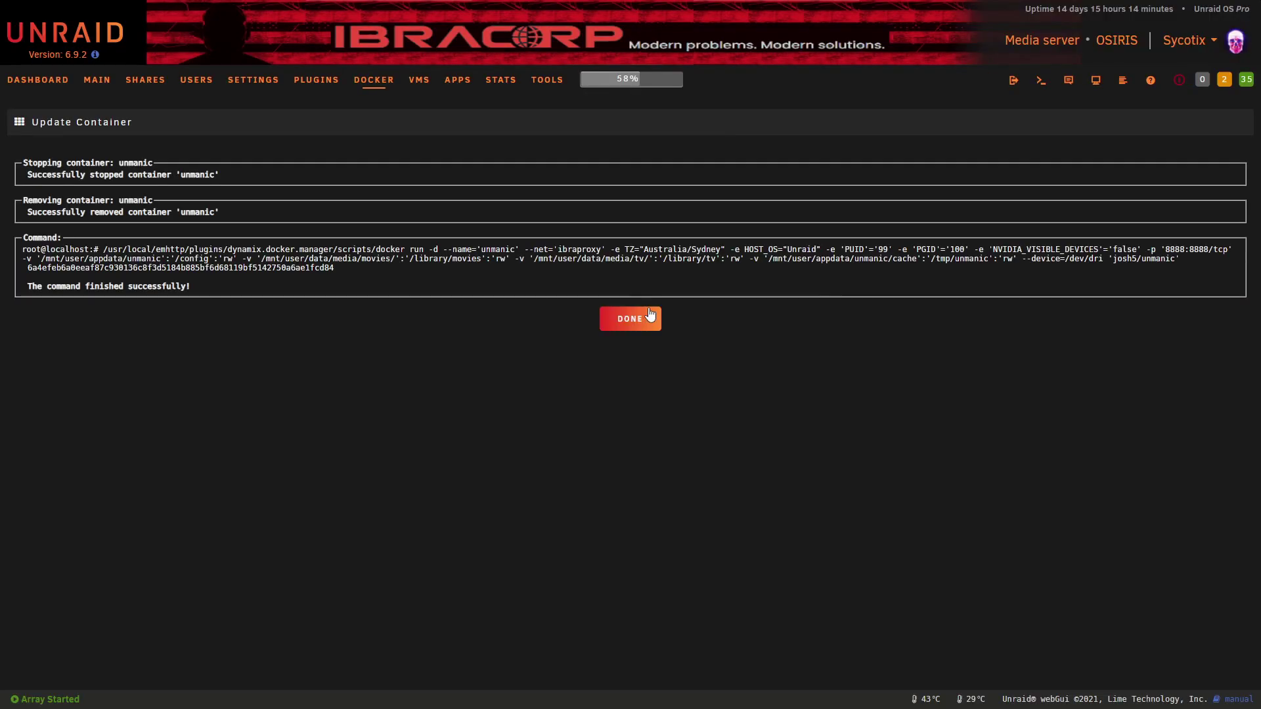
click(650, 315)
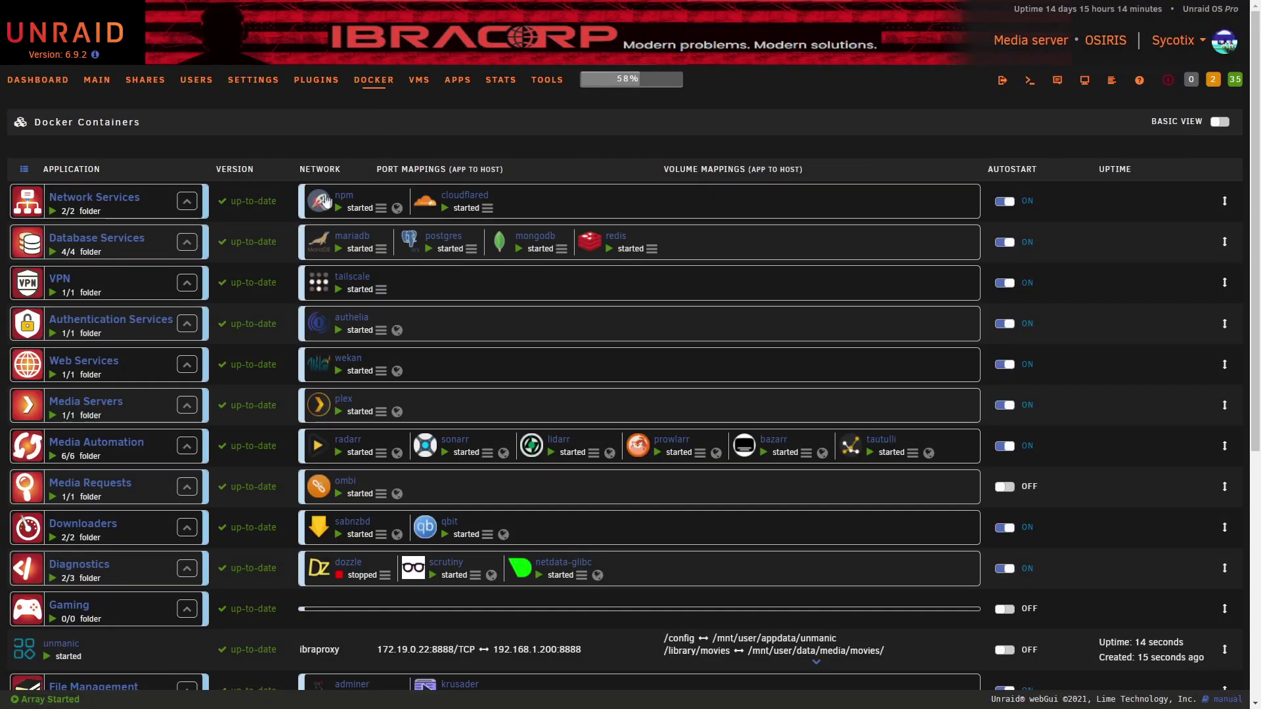
- Open the web interface of the unmanic container from the Docker containers list
scroll(164, 412, down, 4)
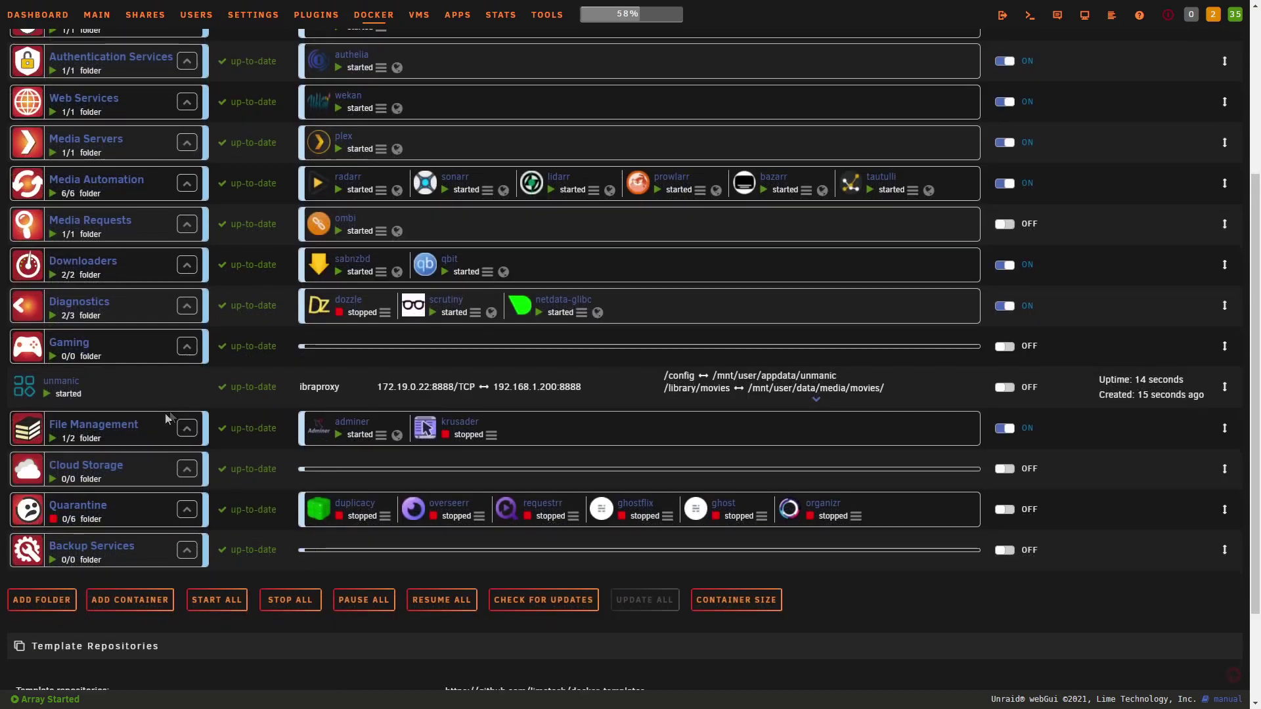
click(35, 392)
click(46, 421)
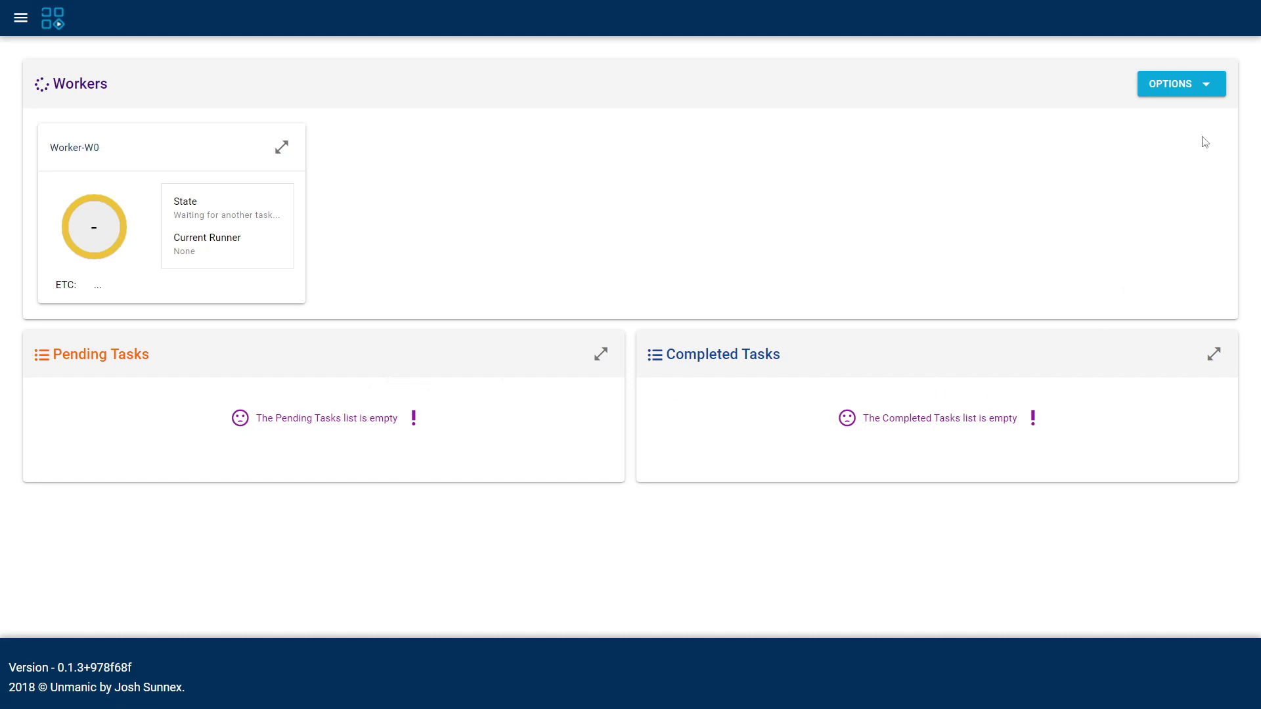
- Resume all workers and inspect the detailed status and available options of Worker-W0
click(1165, 97)
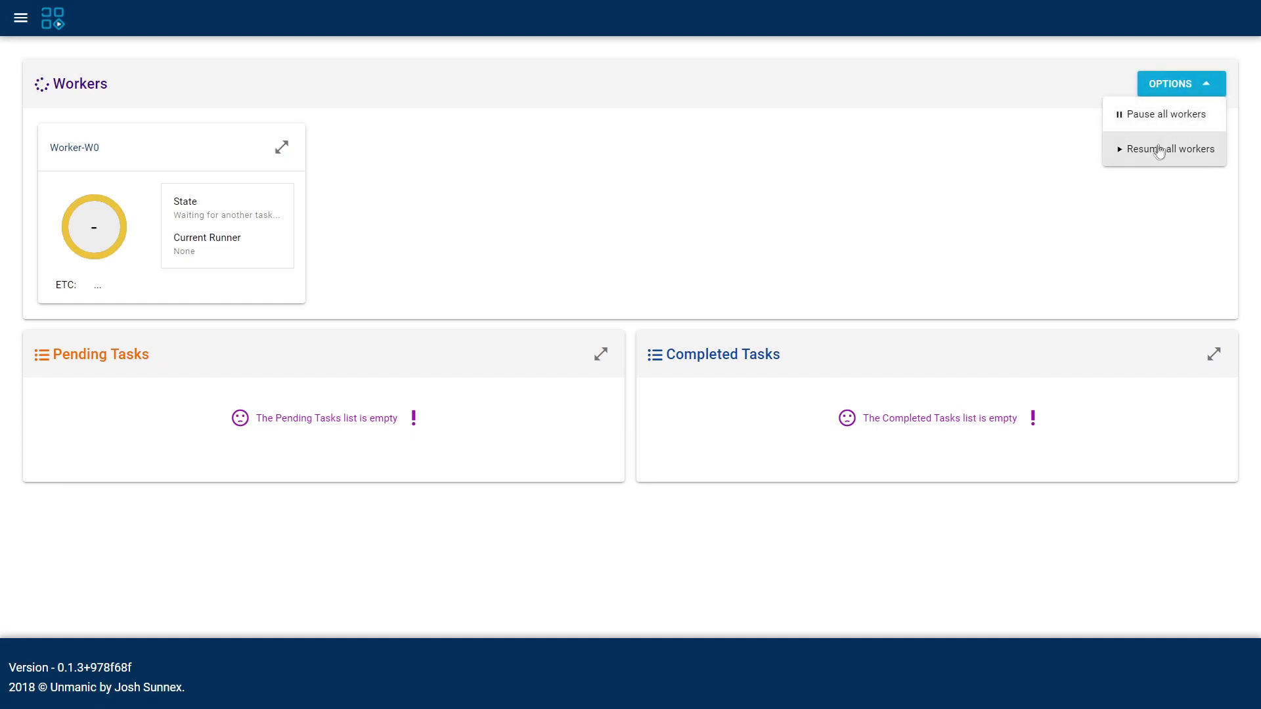
click(1165, 150)
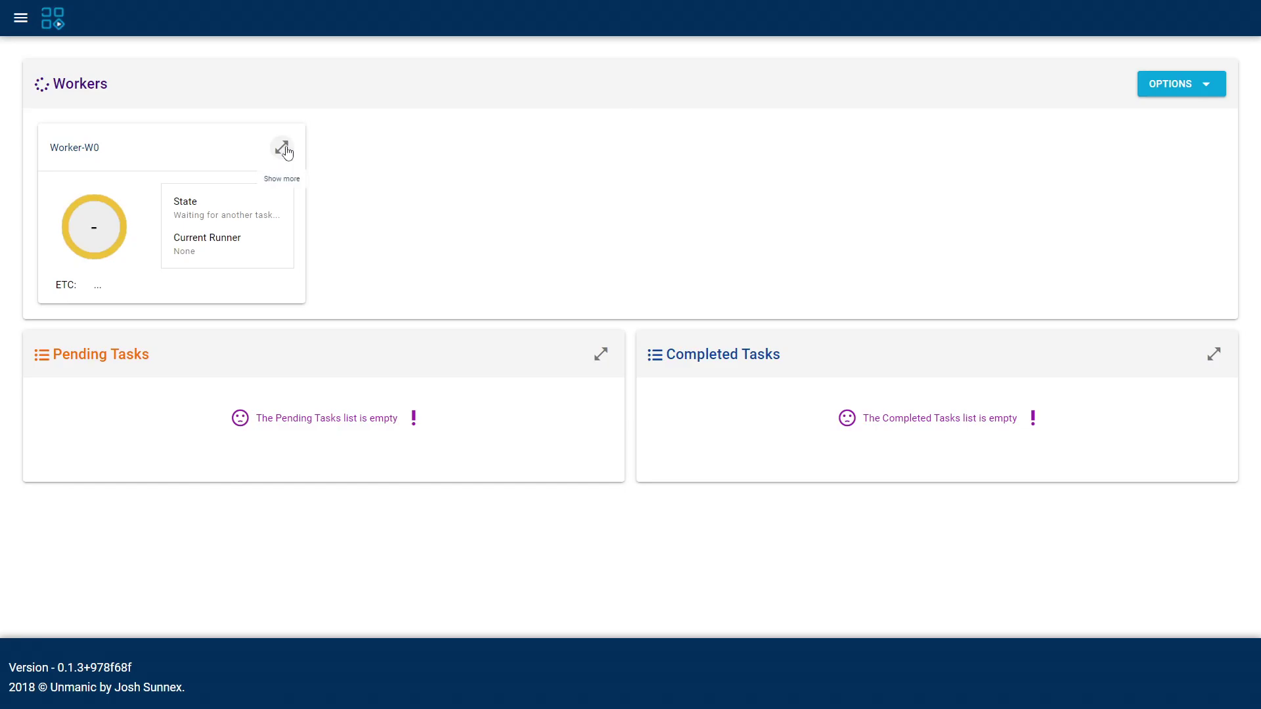
click(281, 147)
click(693, 98)
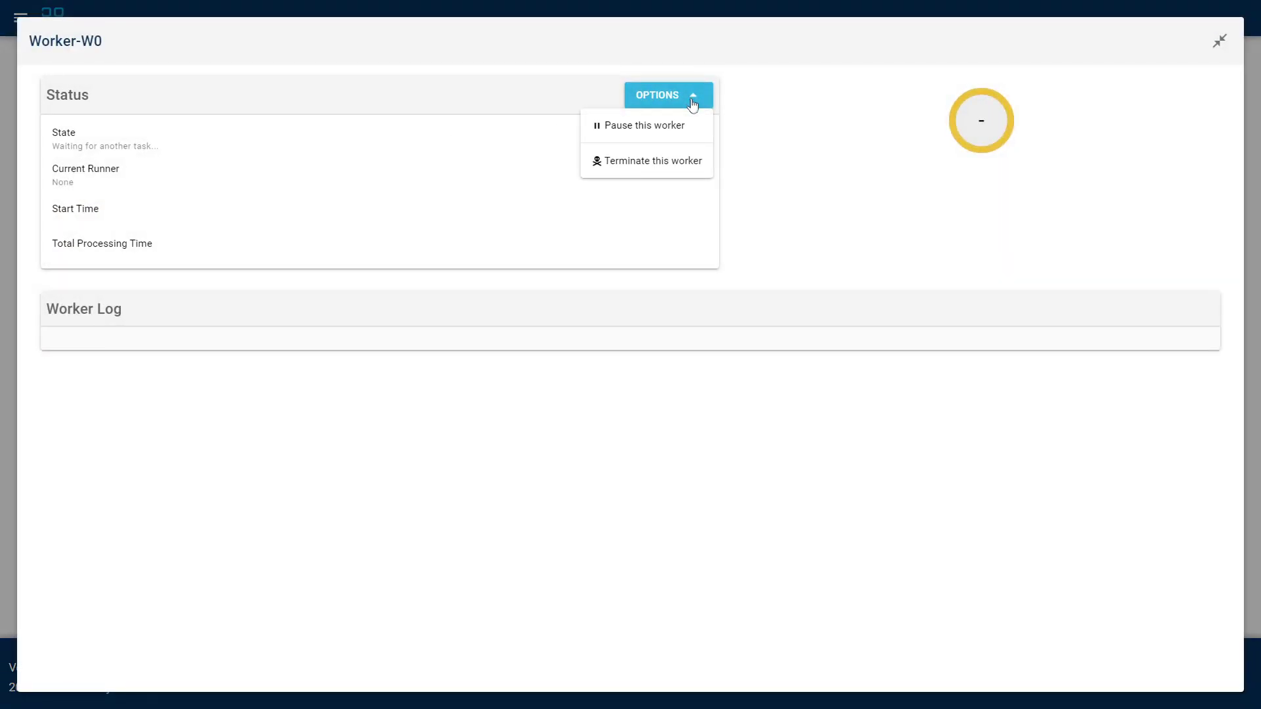
click(1220, 40)
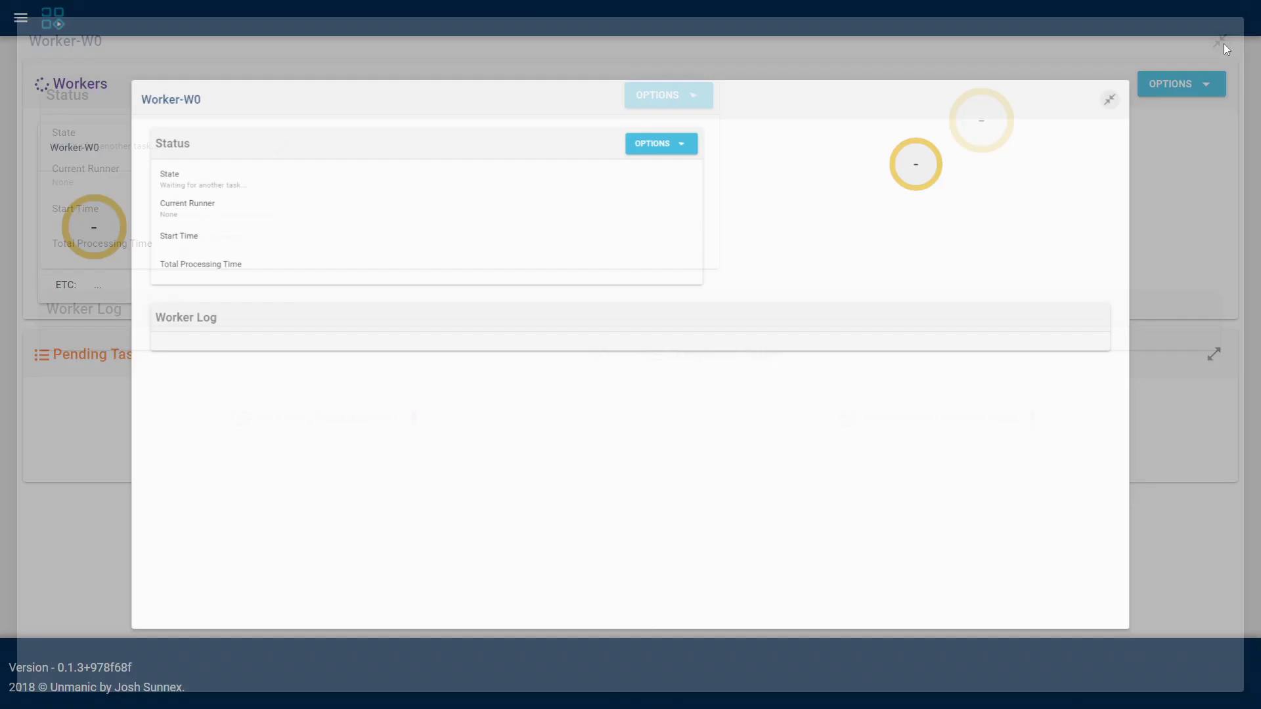
- In Unmanic's library settings, enable the library file monitor and submit the change
click(21, 19)
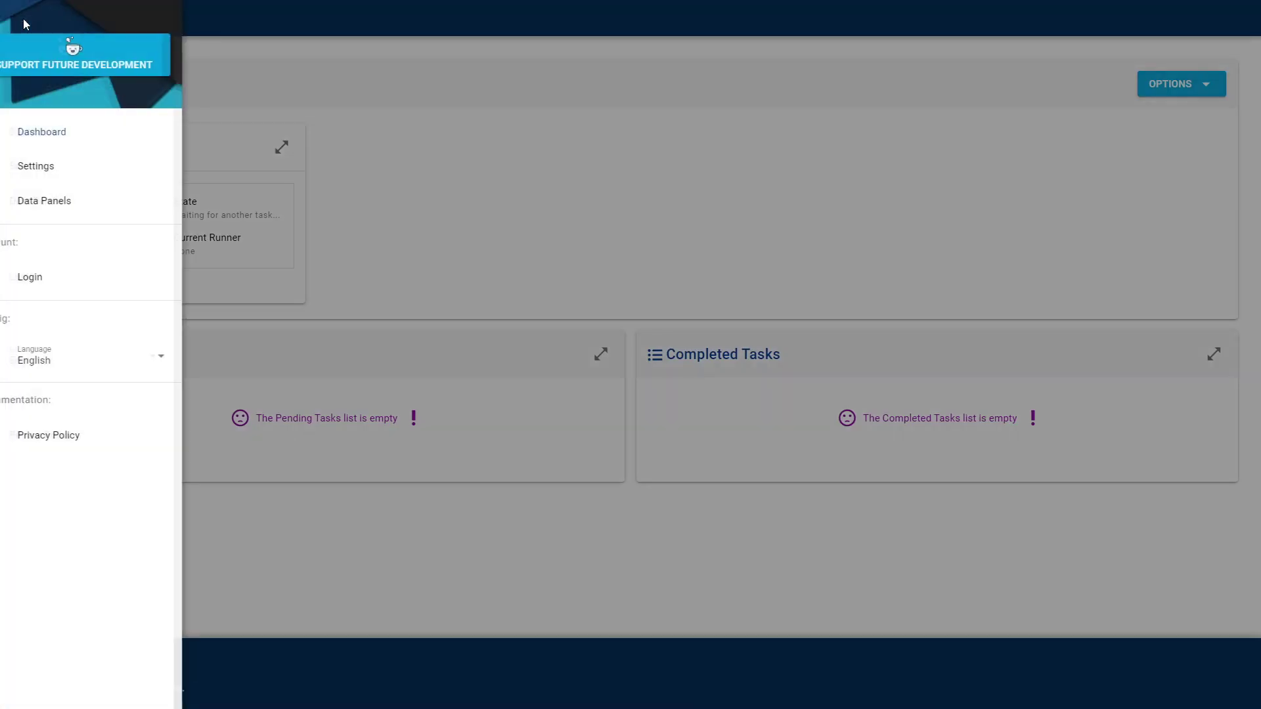
click(99, 169)
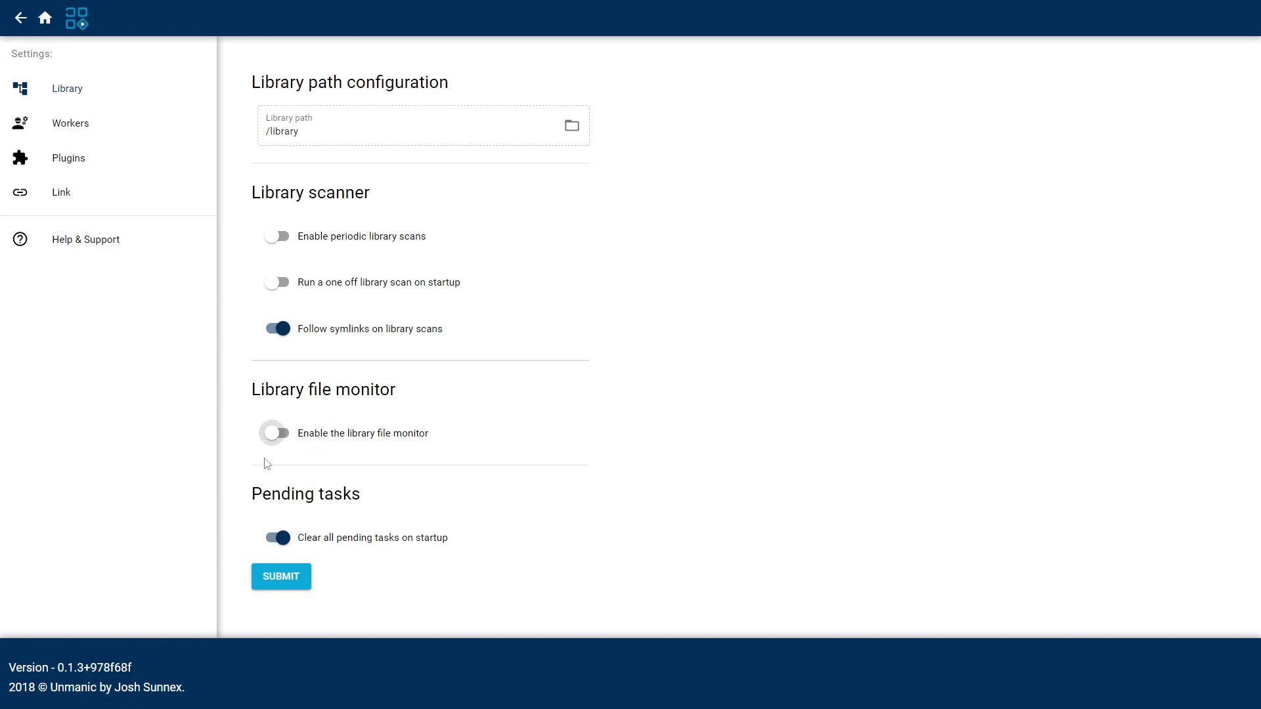
click(275, 433)
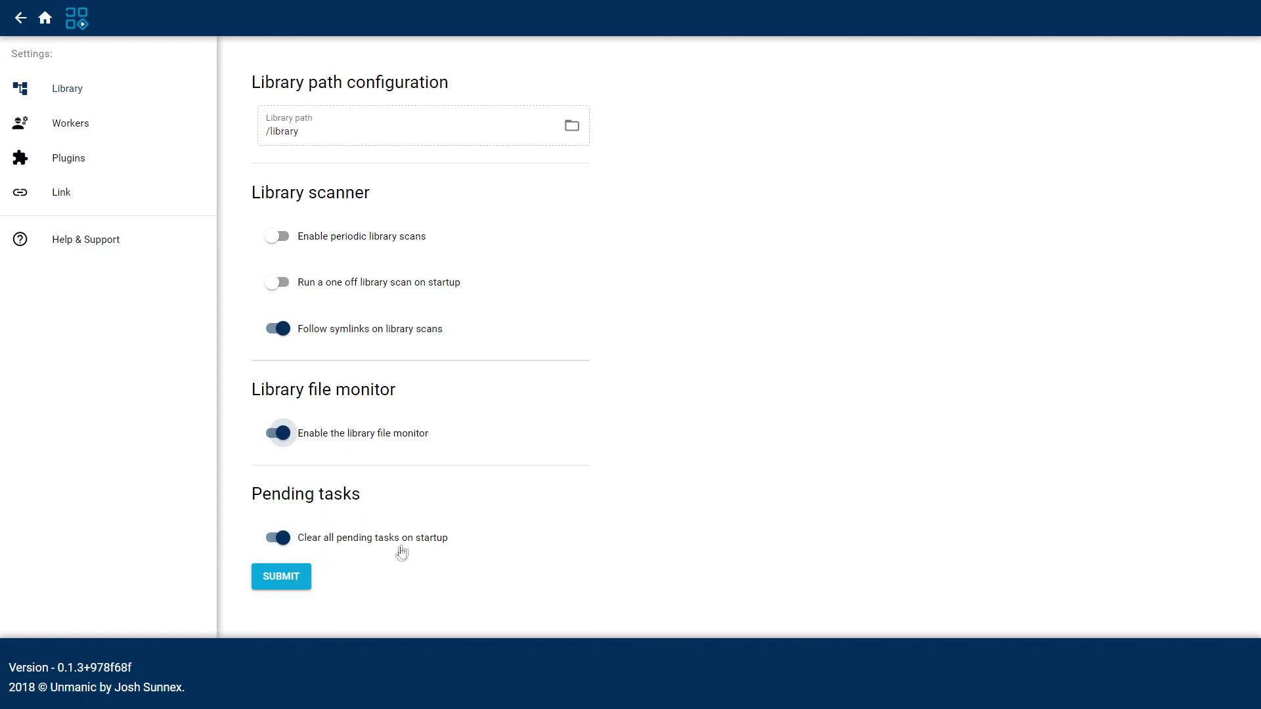
click(301, 583)
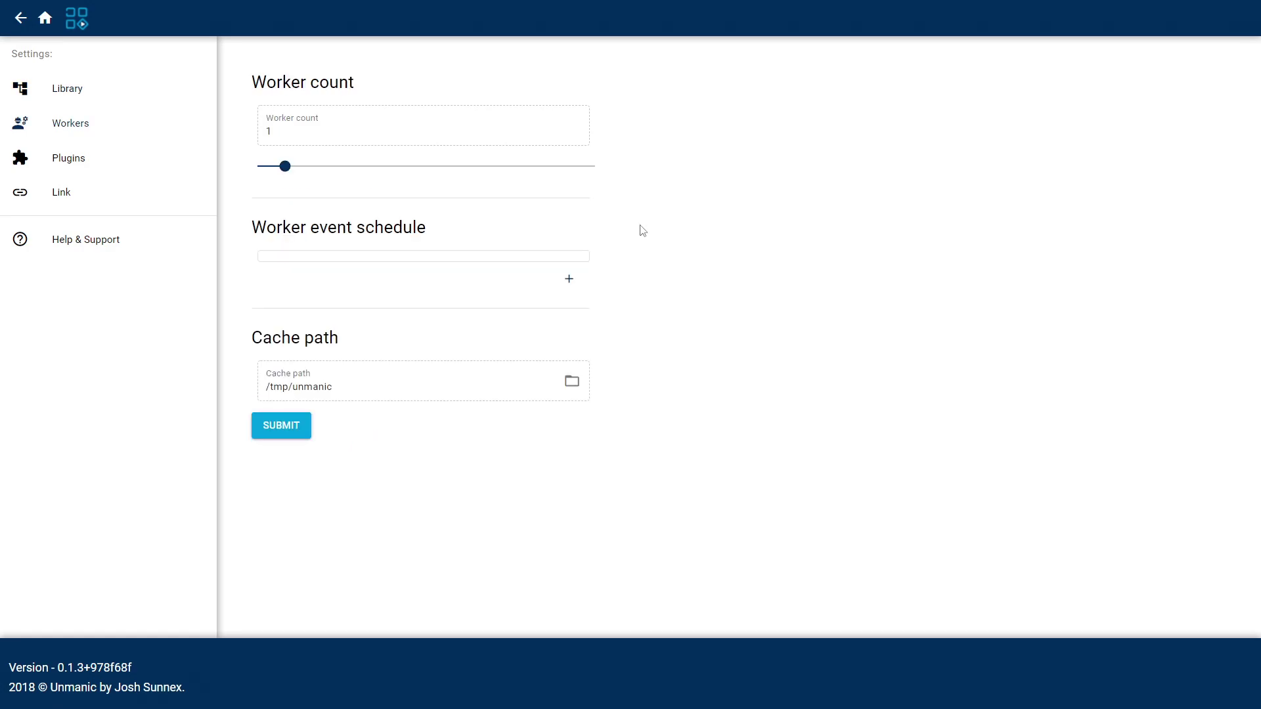
- Glance at the link settings and try a higher worker count in the workers settings
click(77, 197)
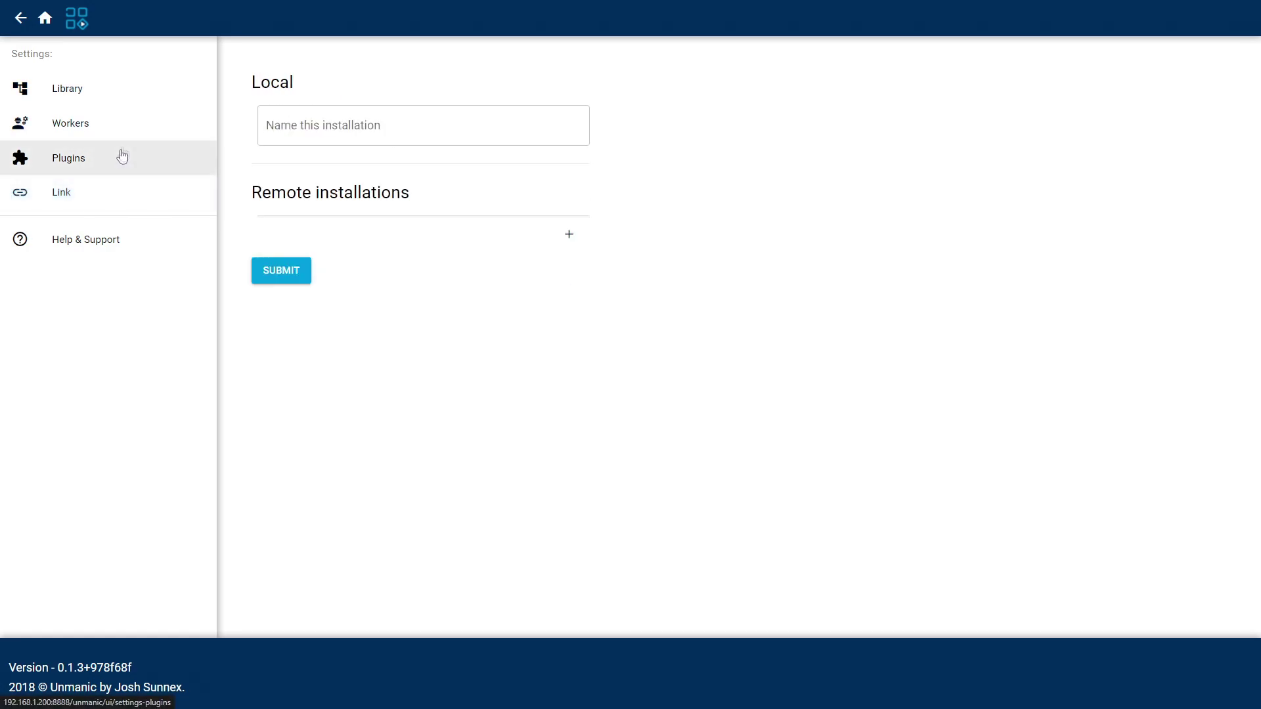
click(122, 128)
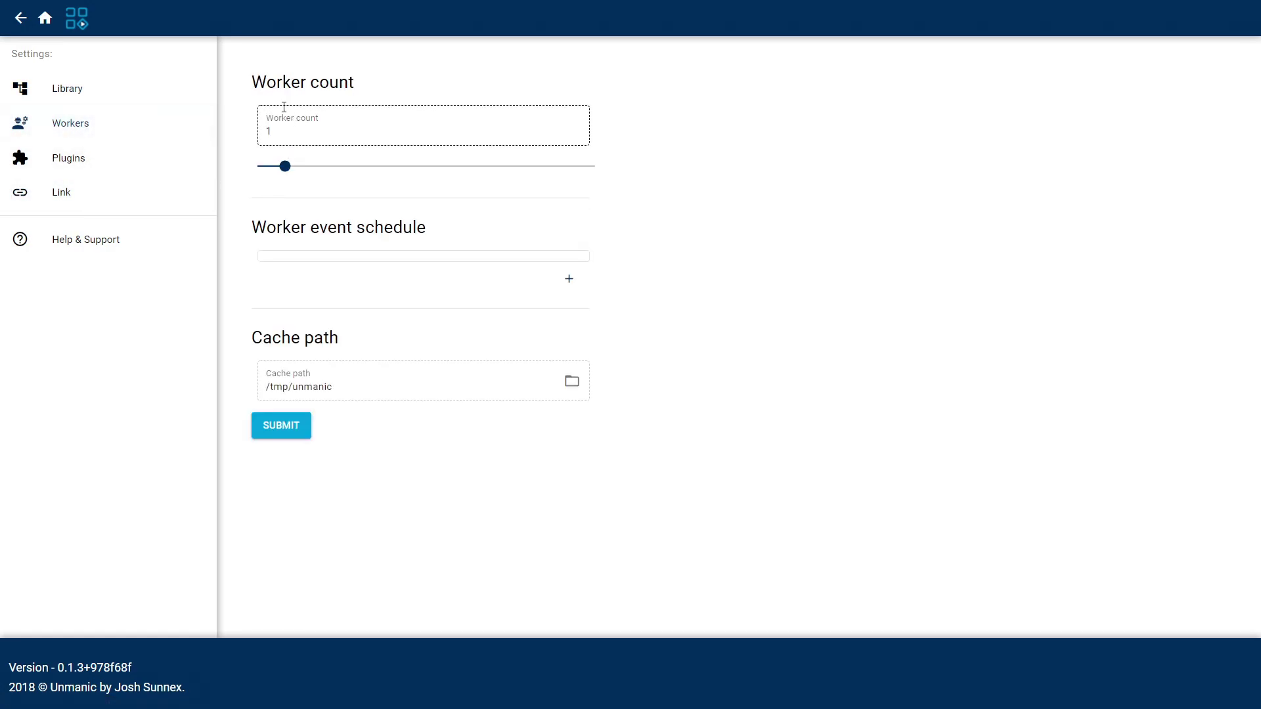
drag(284, 166, 313, 168)
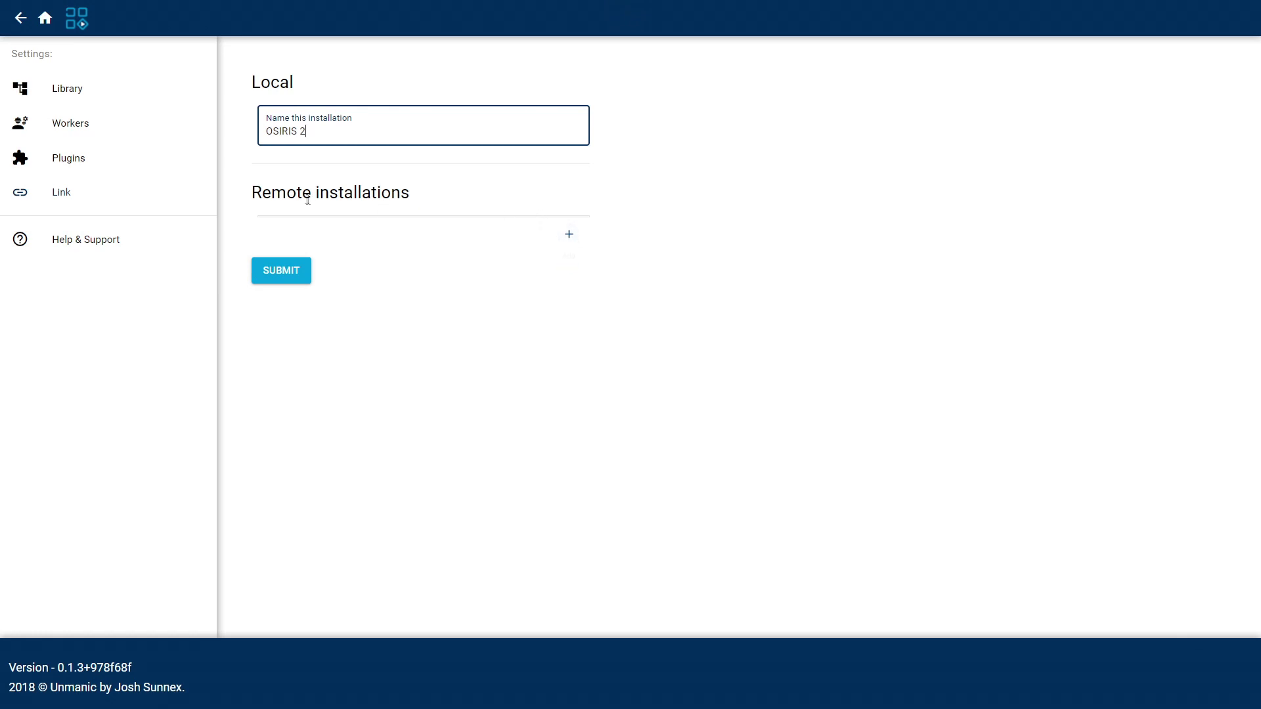
- Try to add a remote installation with the address 192.168.1.2:8889 in the link settings
click(569, 235)
click(634, 347)
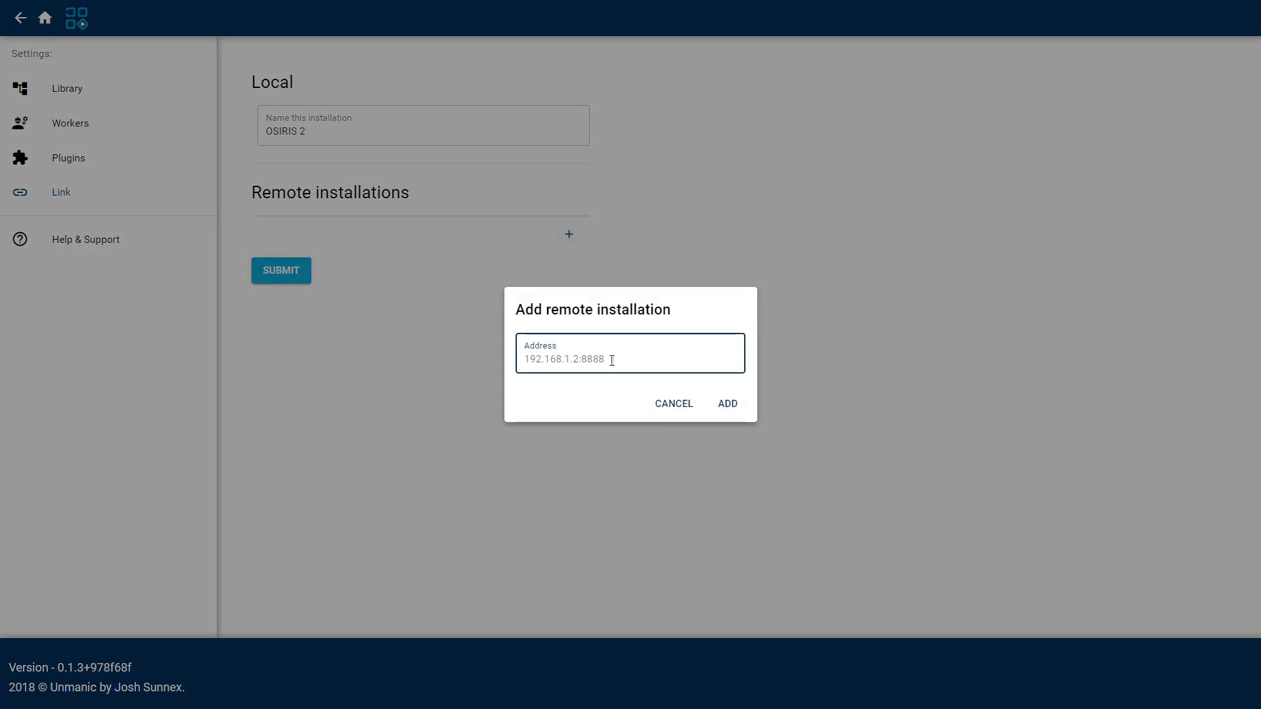
text(192.168.1.2:8889)
click(729, 405)
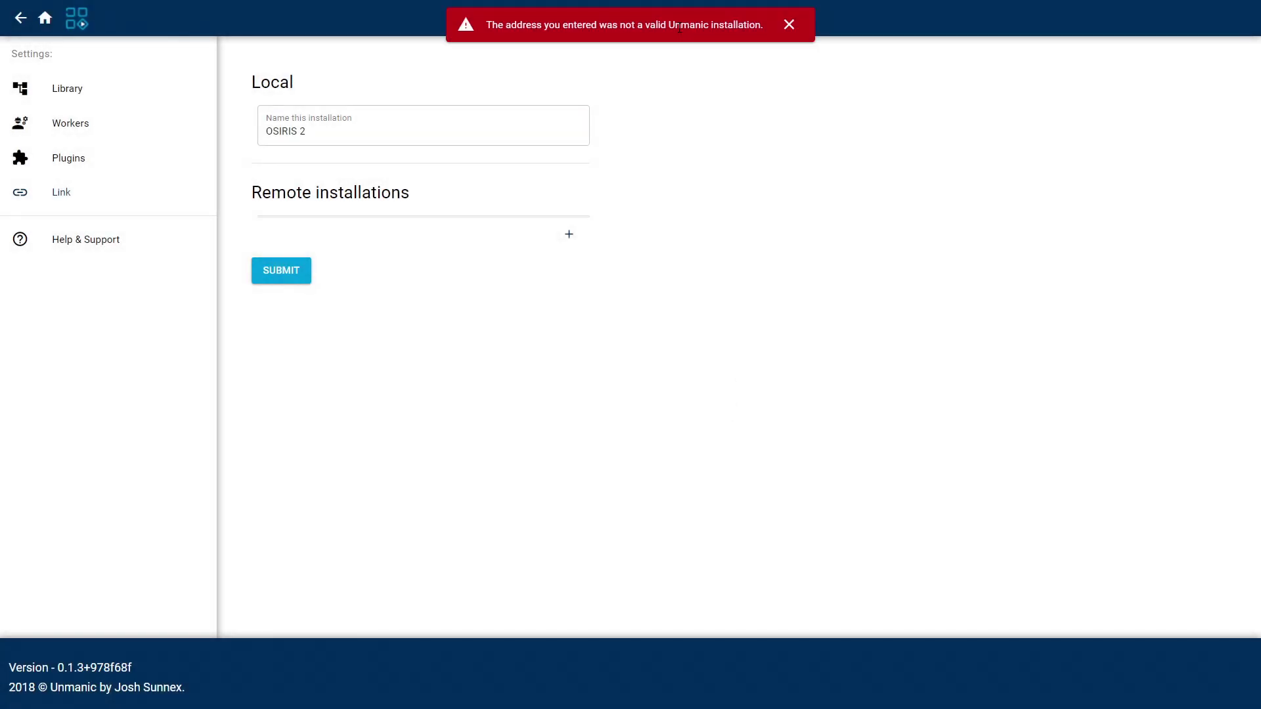
- Switch to Unraid and create a second container, unmanic2, from the unmanic template with WebUI port 8889
key(F11)
click(135, 10)
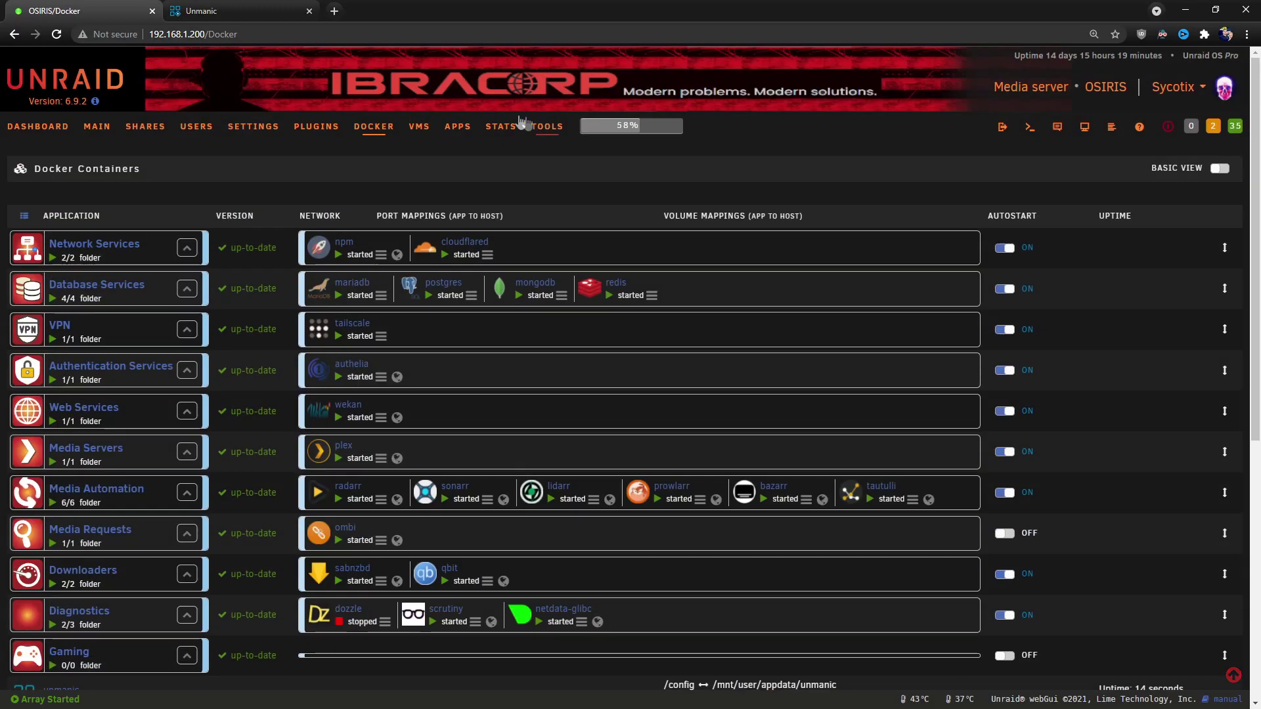
click(458, 126)
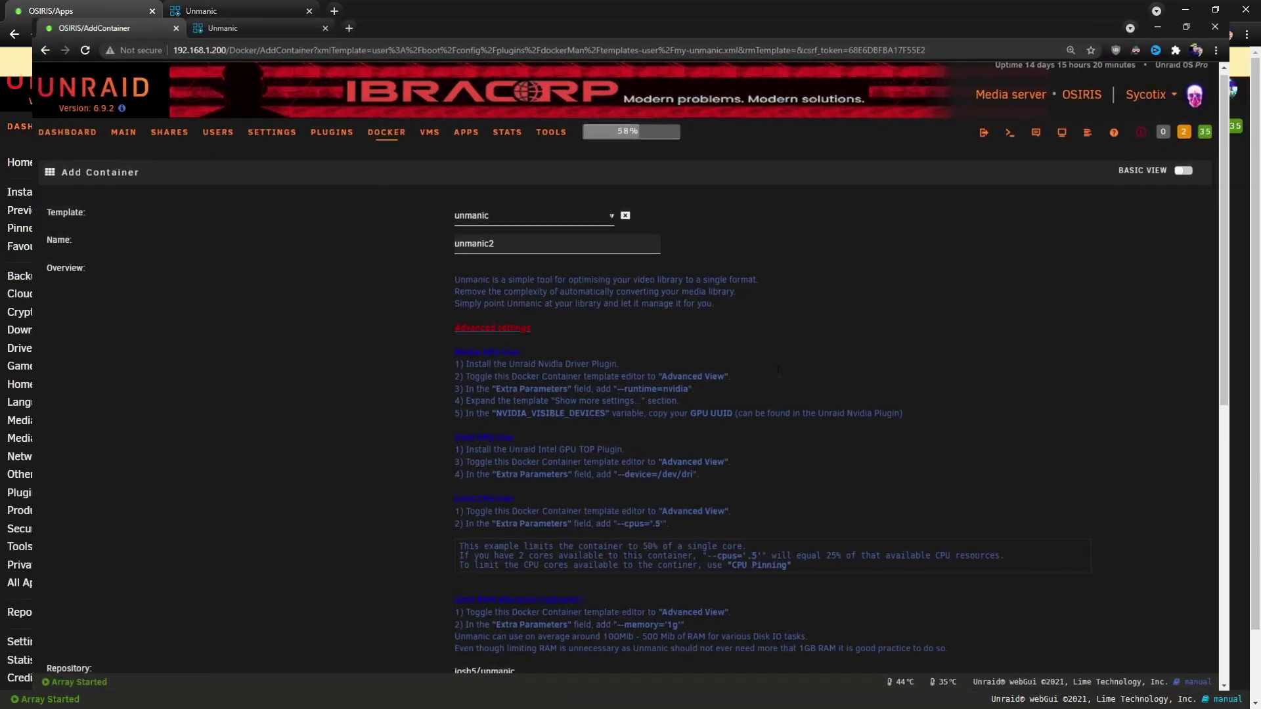
scroll(784, 372, down, 10)
click(494, 381)
key(BackSpace)
text(9)
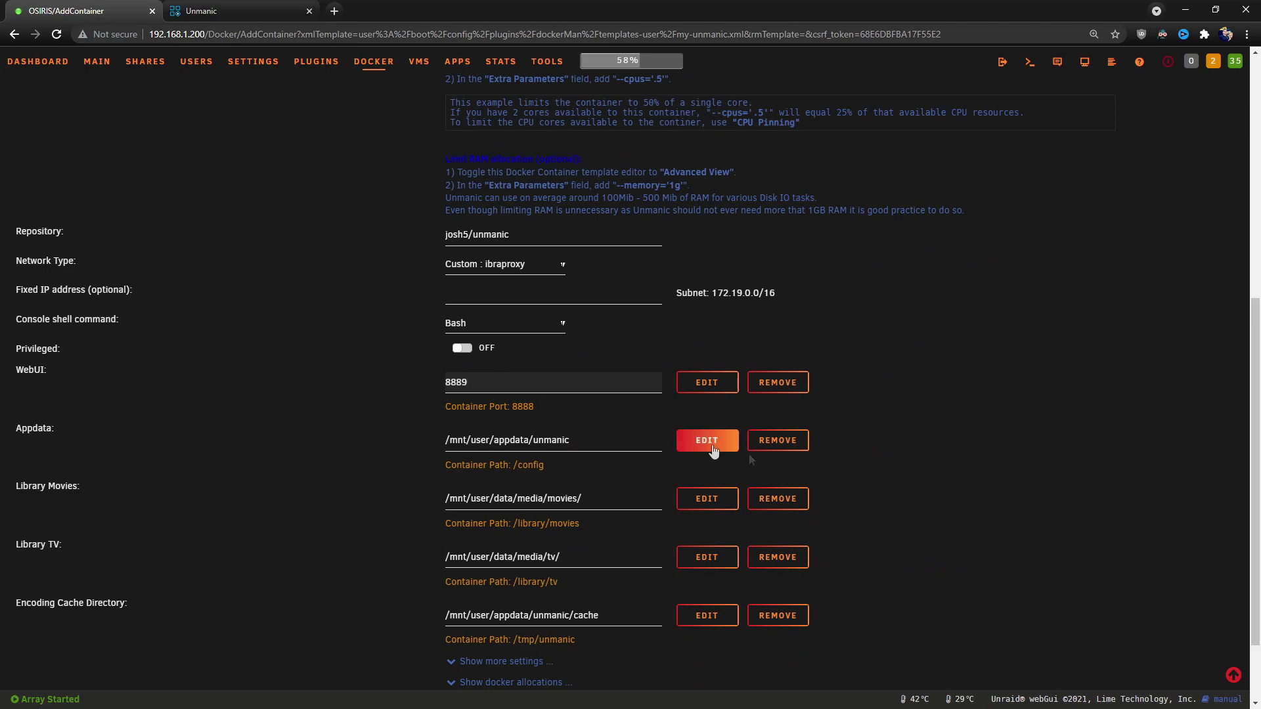
scroll(951, 455, down, 3)
click(476, 660)
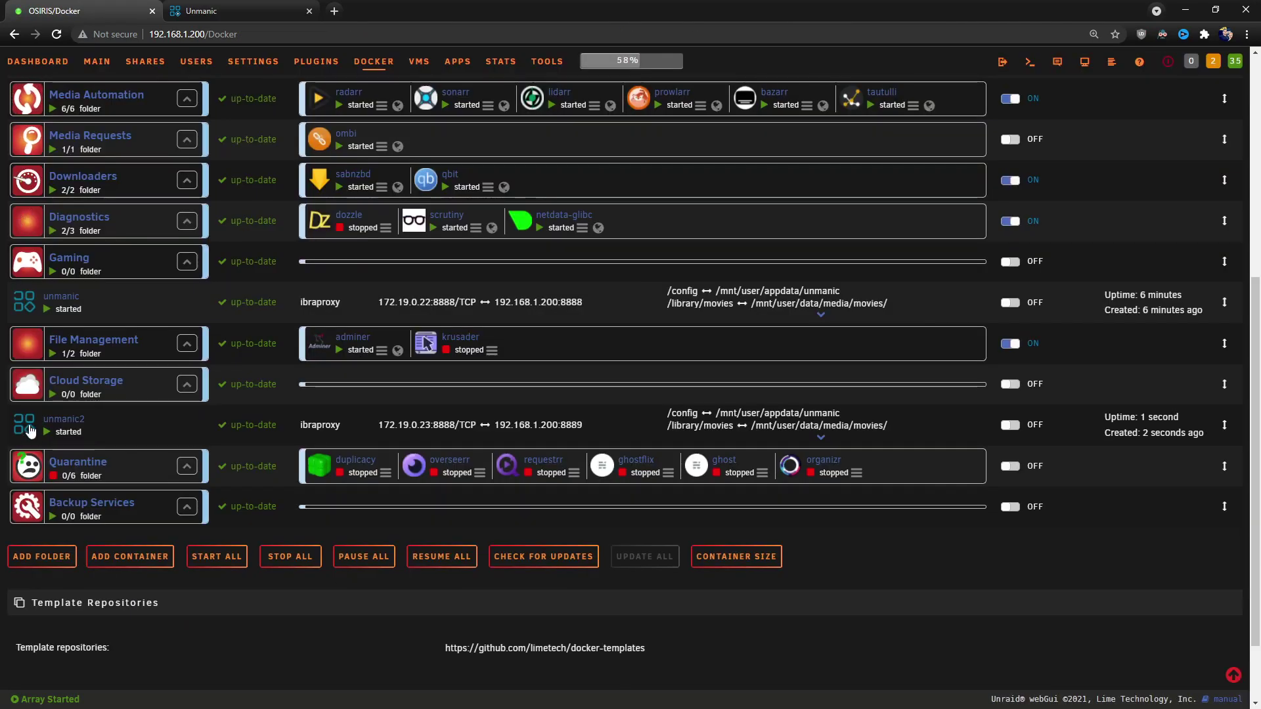
- Return to Unmanic's link settings and add the remote installation with the corrected address 192.168.1.200:8889
click(258, 7)
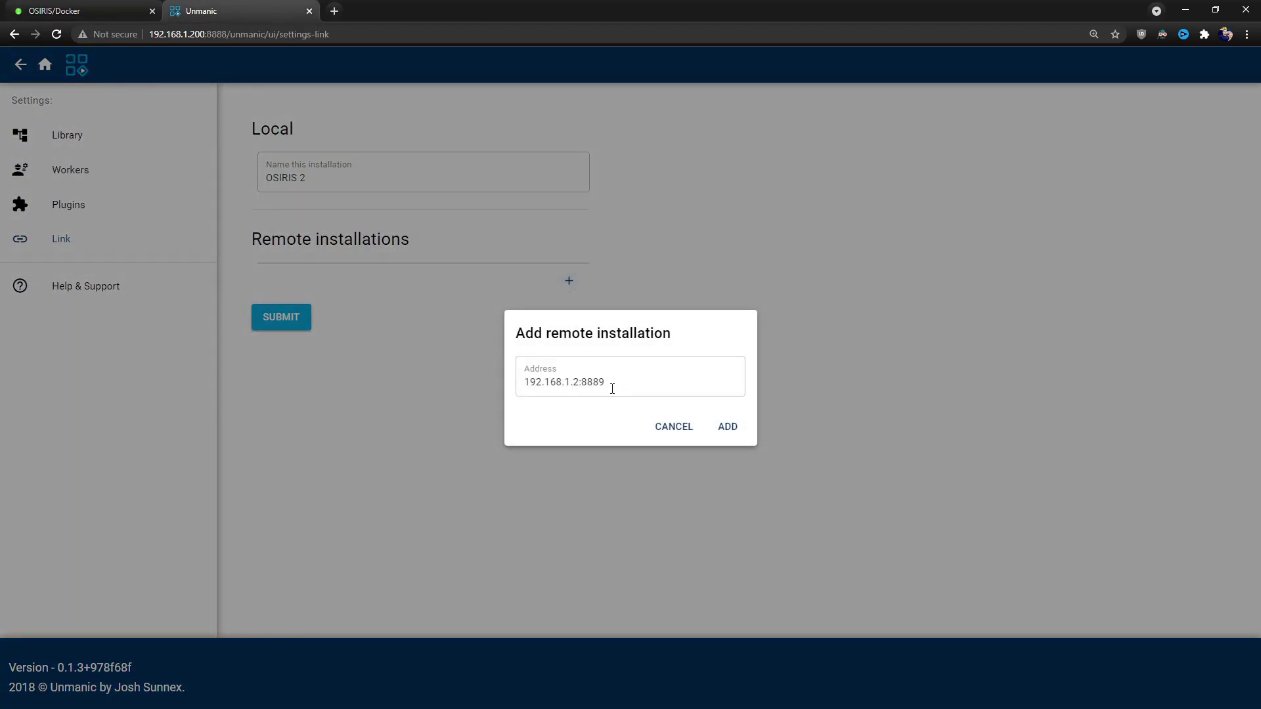
click(600, 381)
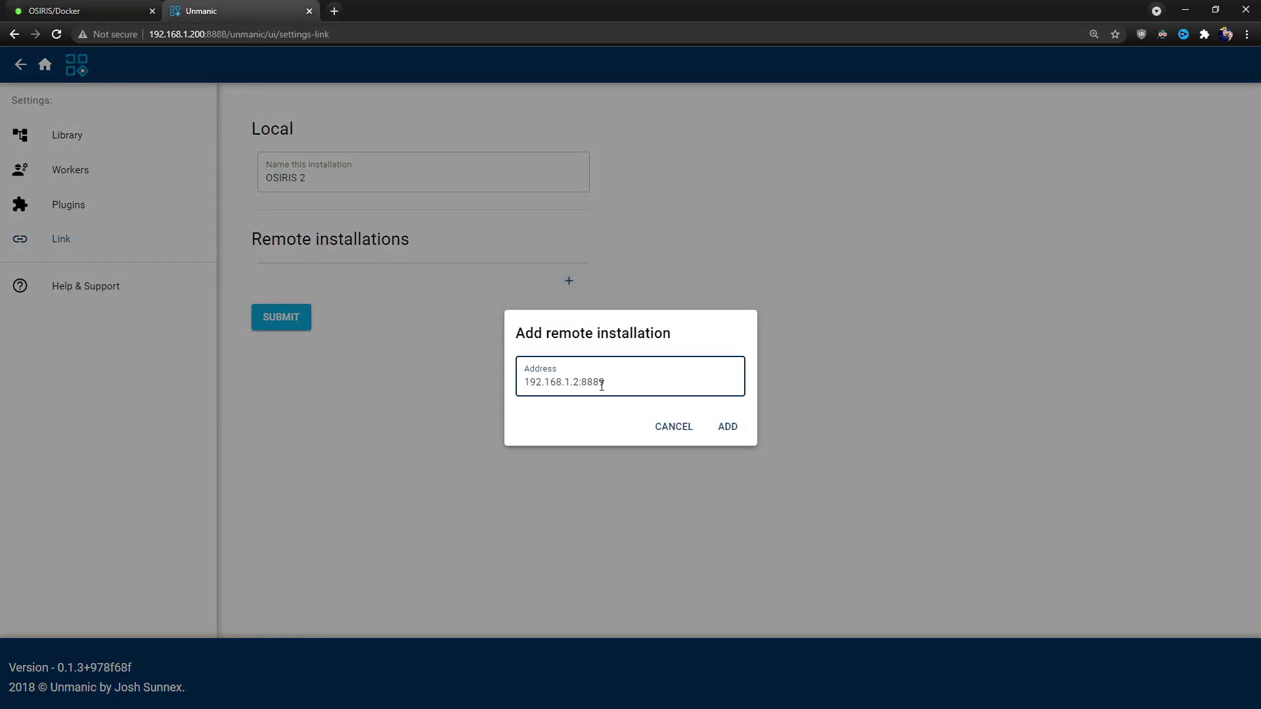
drag(572, 382, 579, 381)
text(200)
click(727, 426)
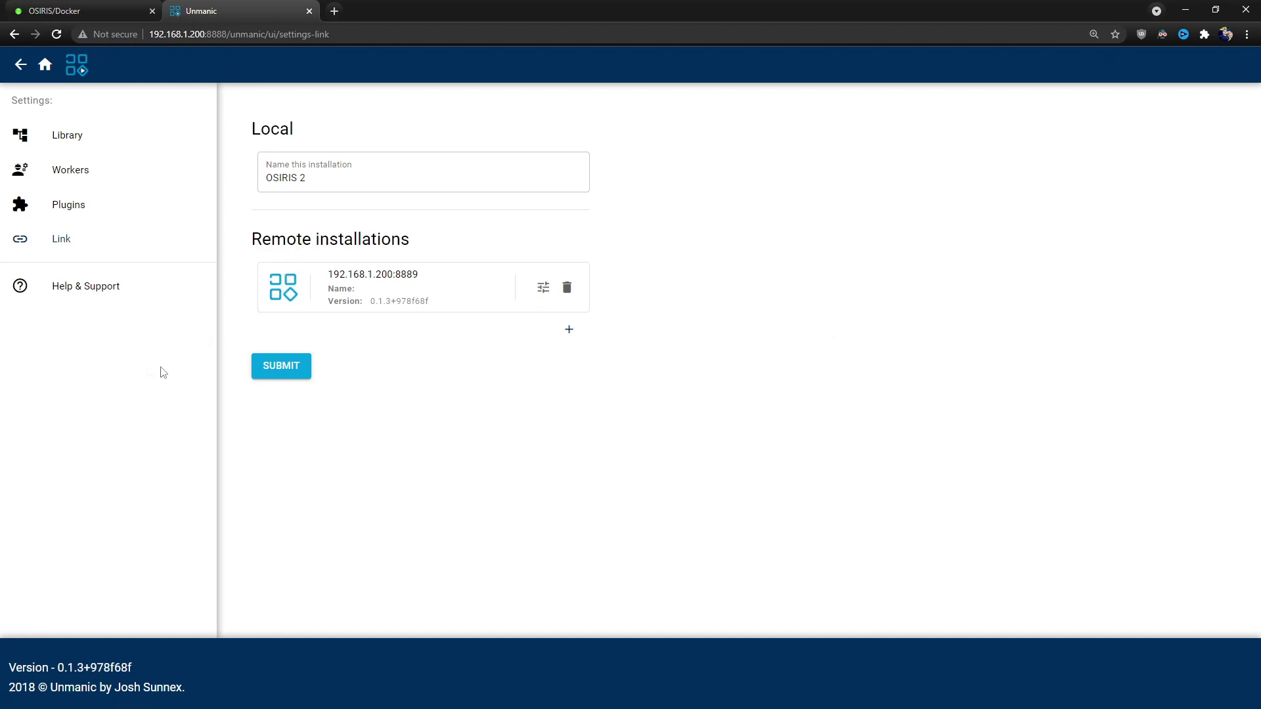
- Configure the remote installation link to receive and send tasks, with distributed worker count enabled and a worker target of 4
click(546, 290)
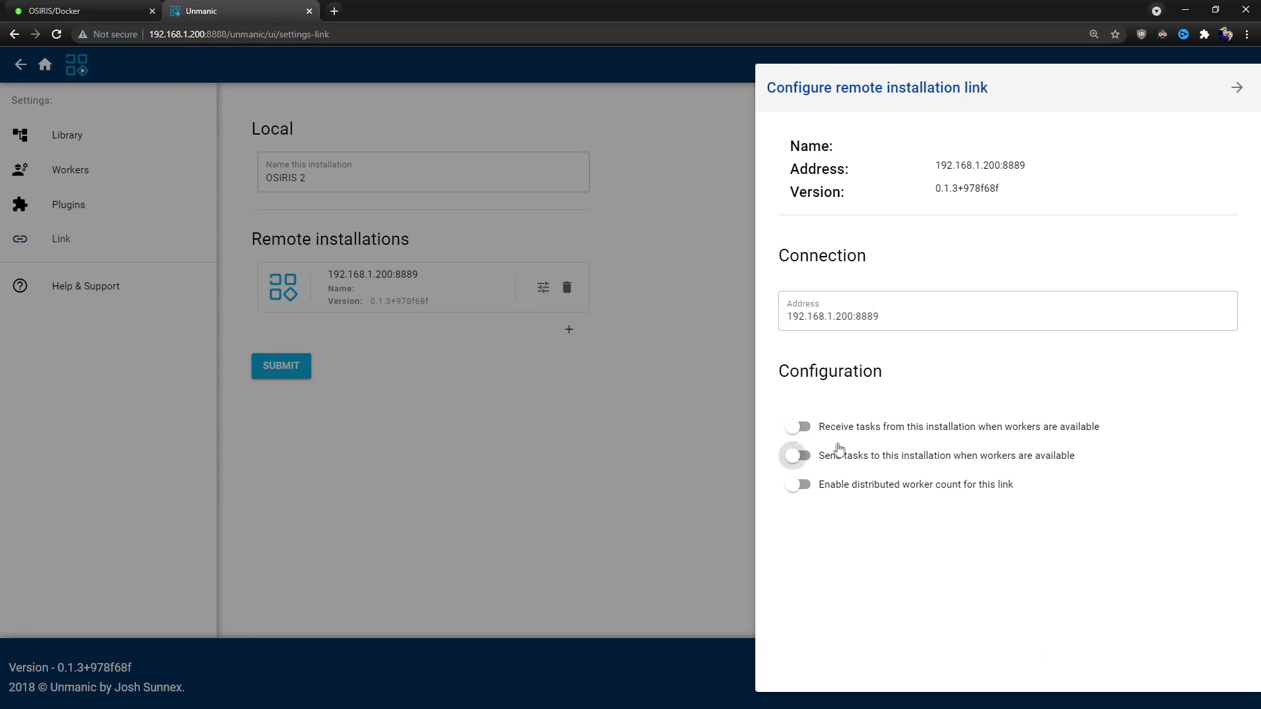
click(798, 434)
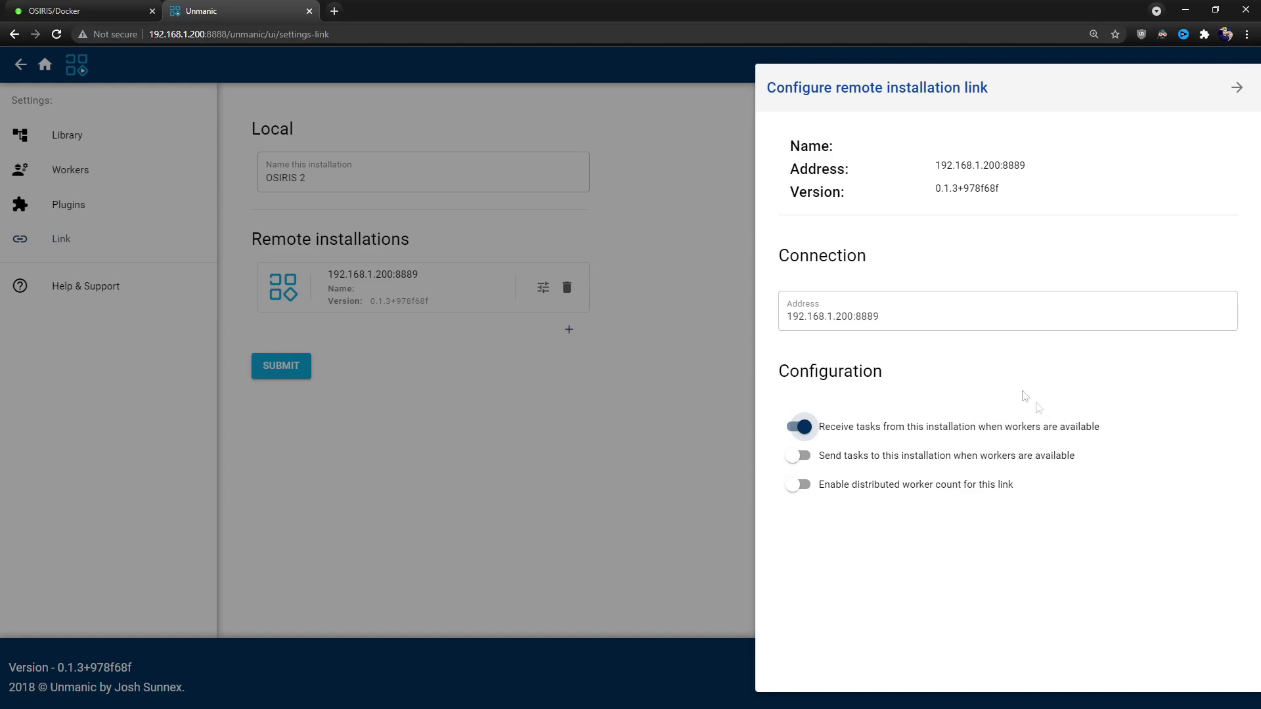
click(800, 460)
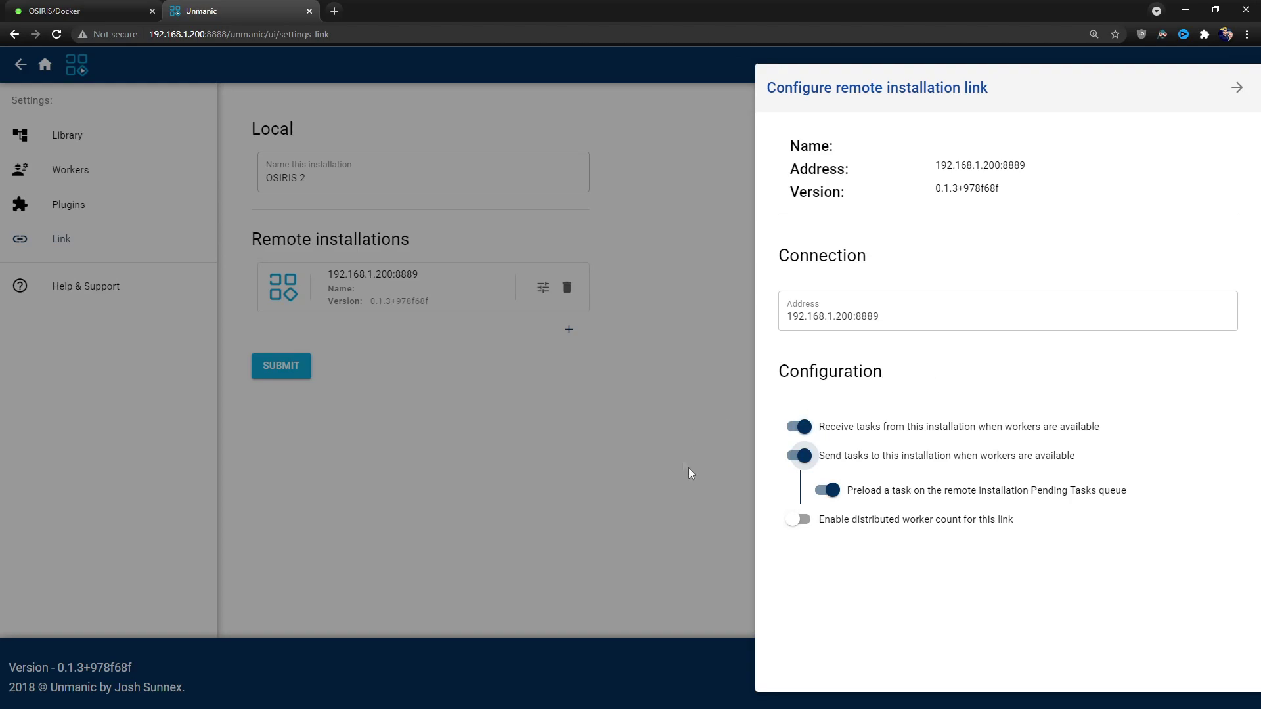
click(796, 520)
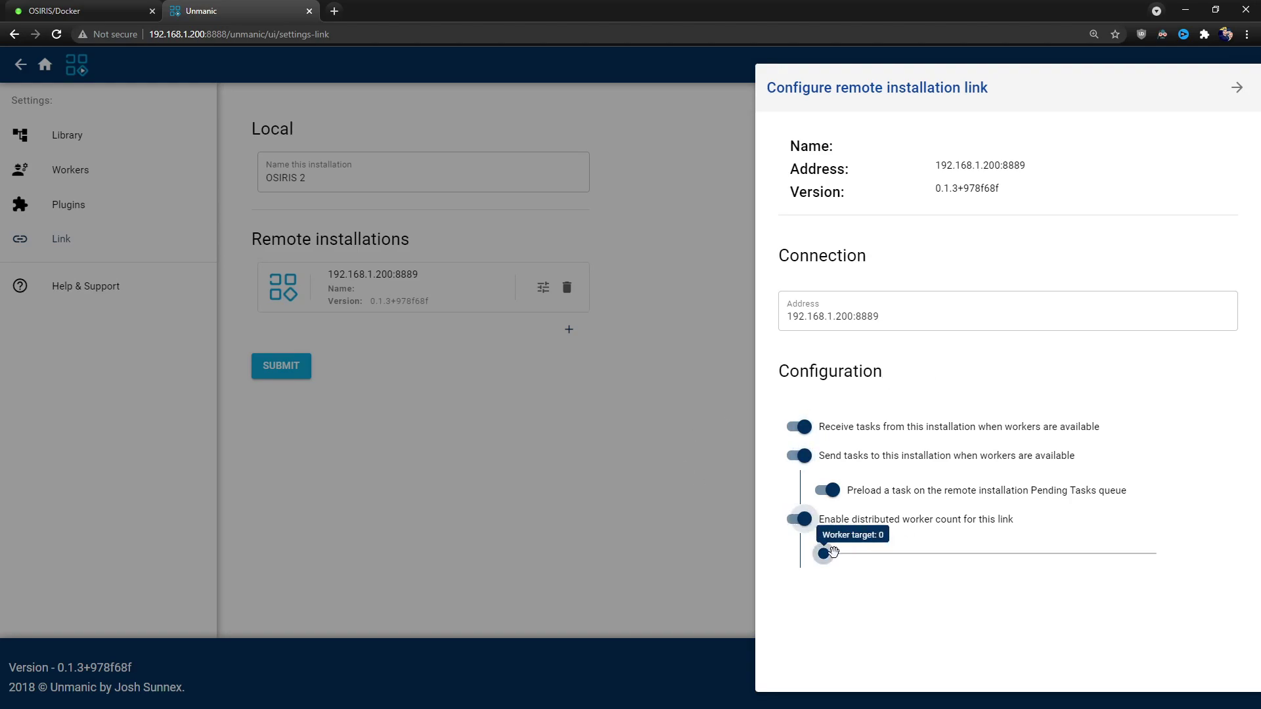
drag(827, 554, 934, 555)
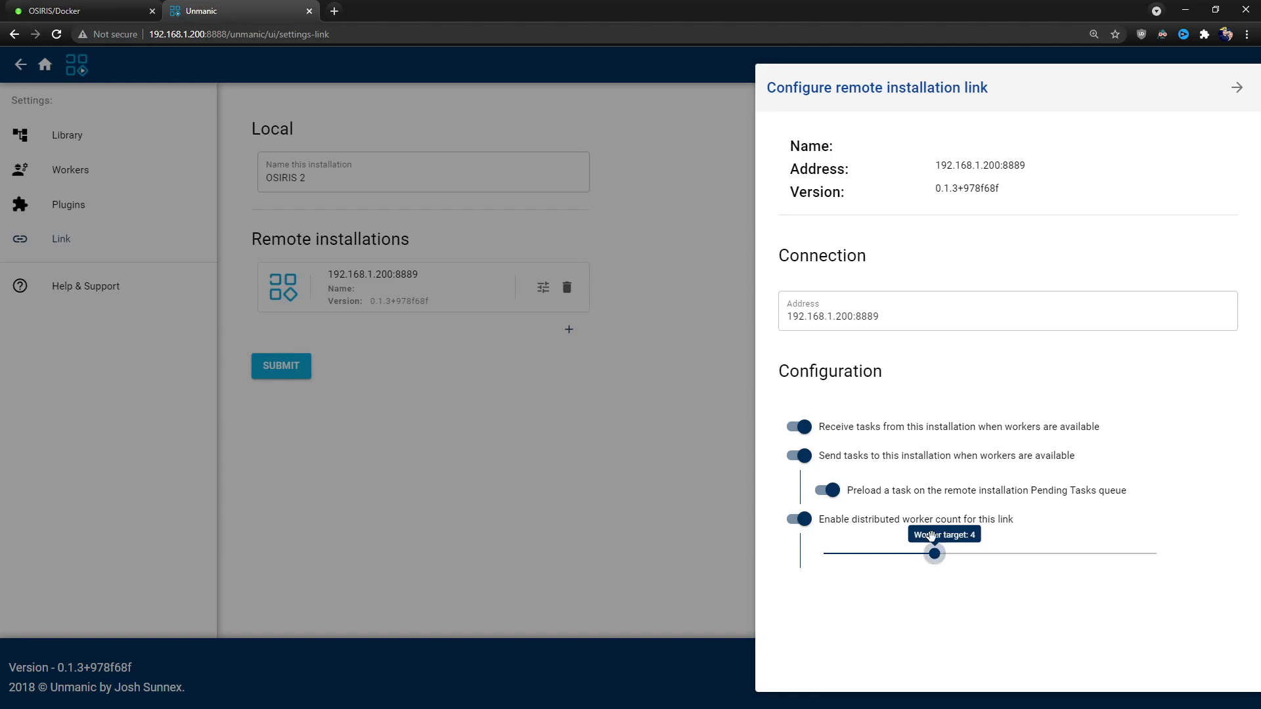
click(598, 300)
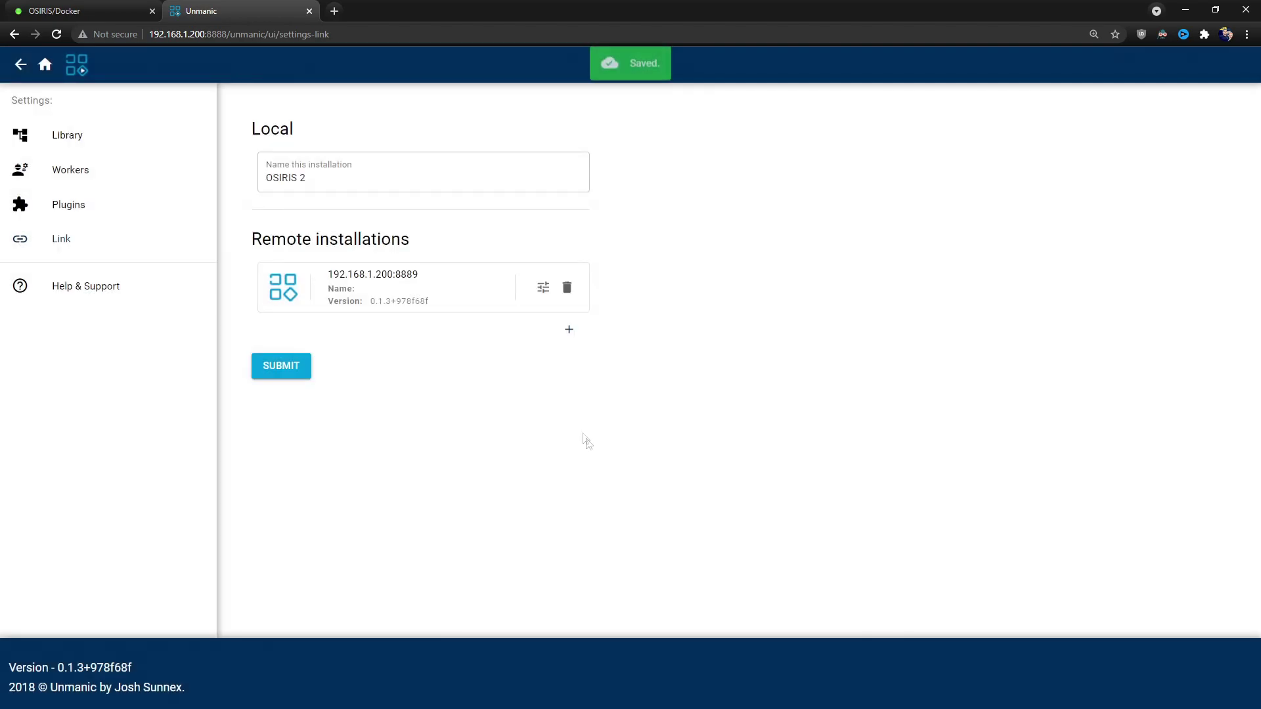
- Add a worker event schedule entry that resumes all workers daily at 00:00
click(103, 178)
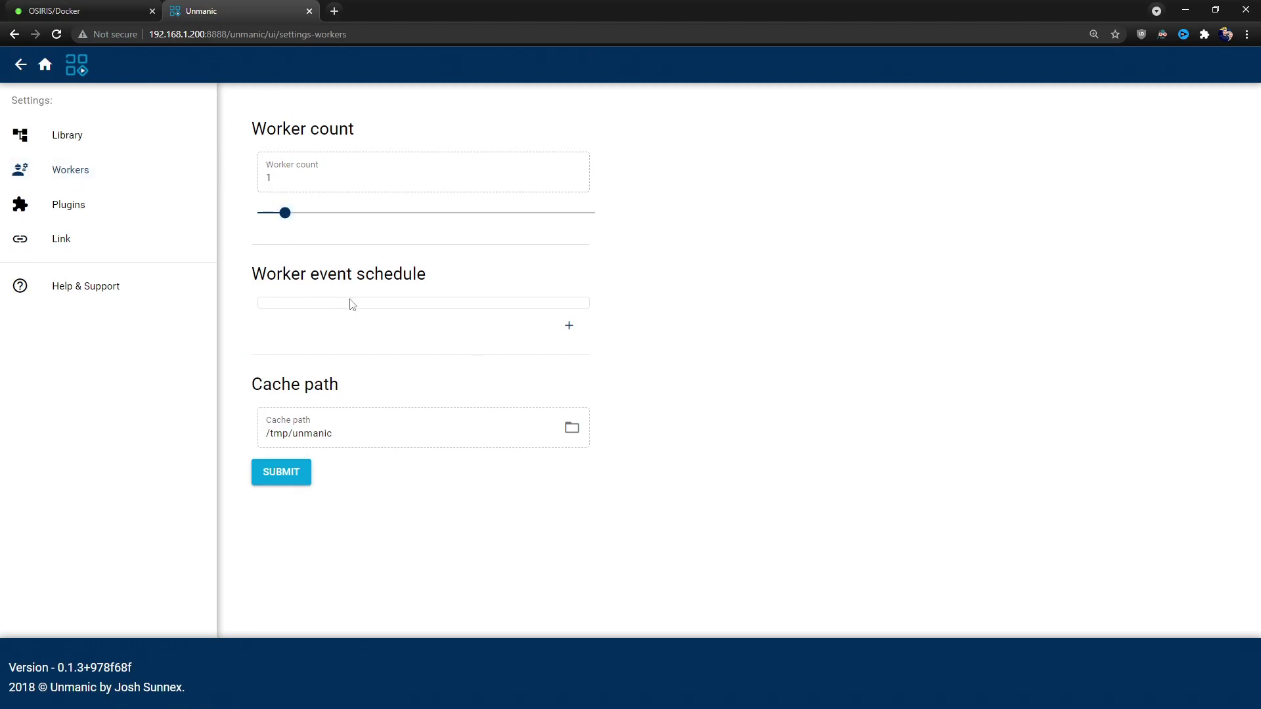
click(568, 332)
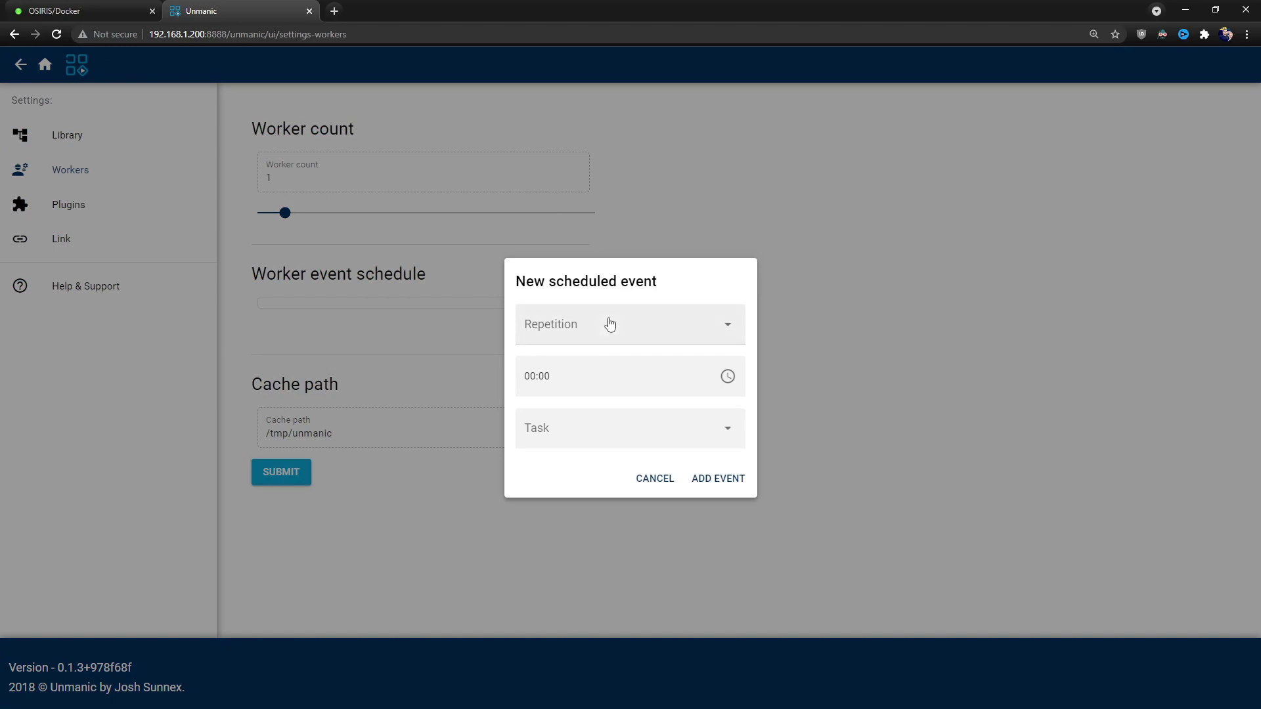
click(632, 325)
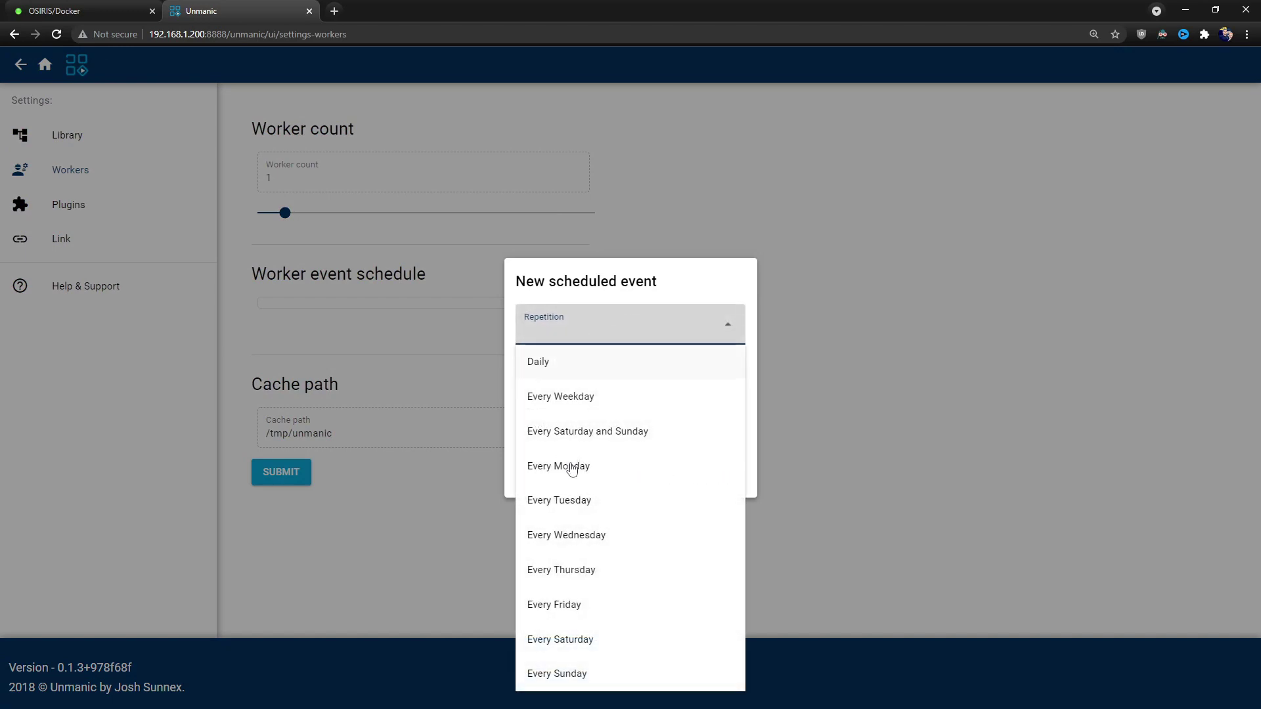
click(588, 365)
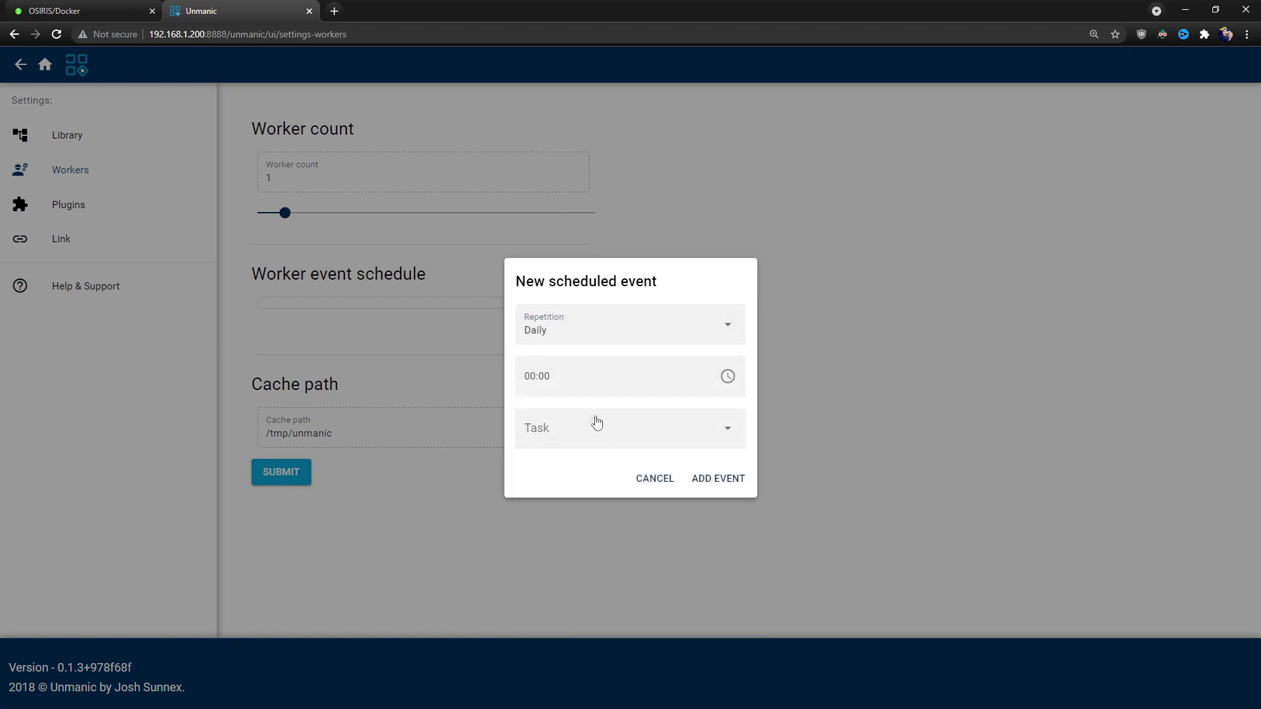
click(568, 435)
click(594, 535)
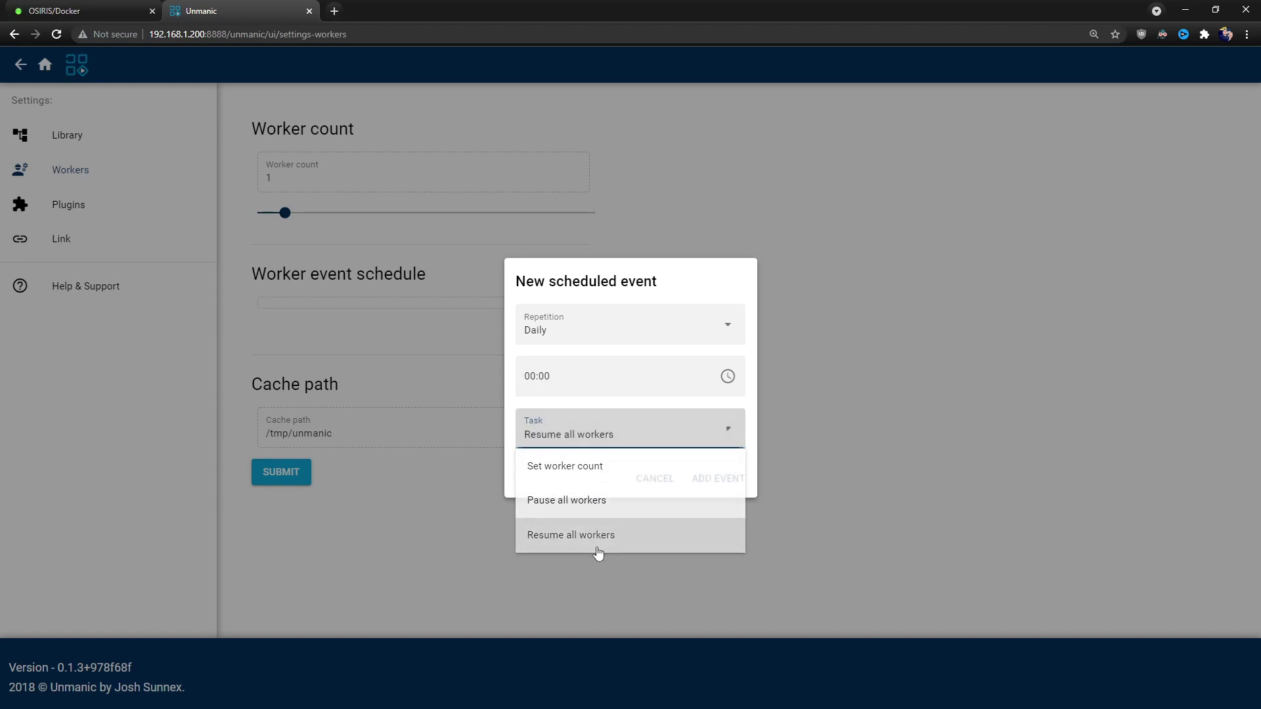
click(715, 480)
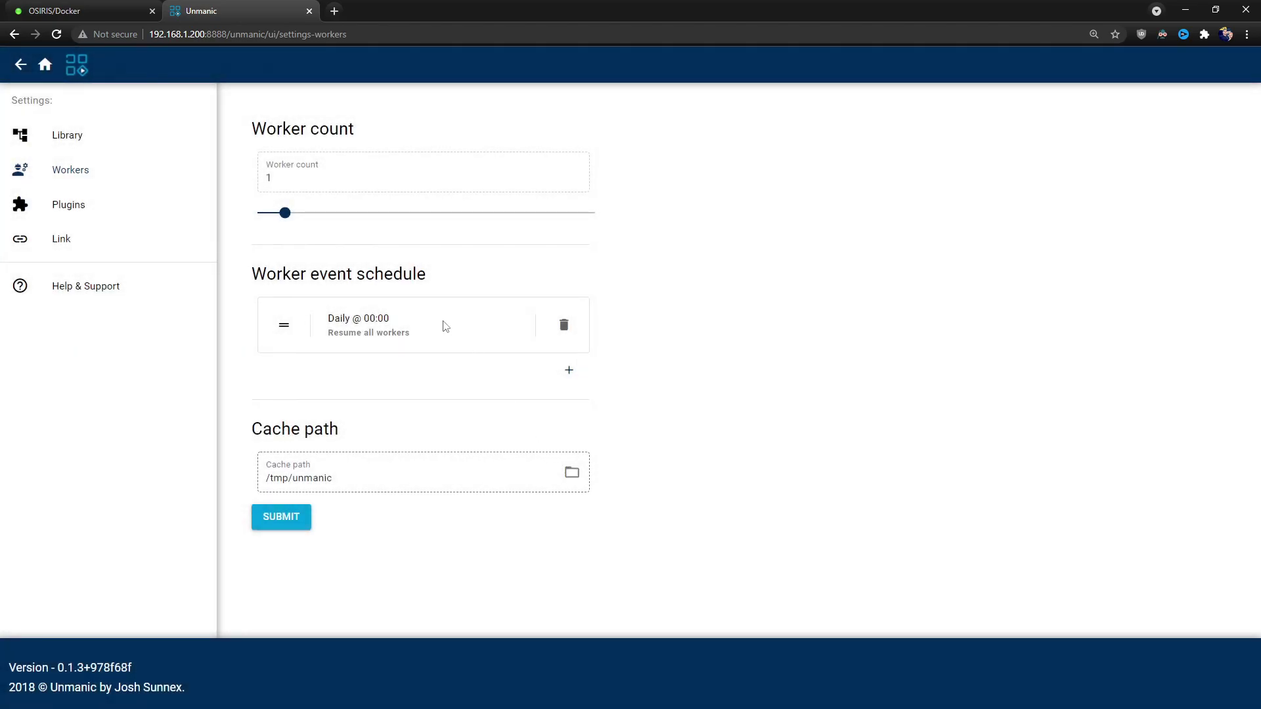
- Add a worker event schedule entry that pauses all workers daily at 07:00
click(569, 370)
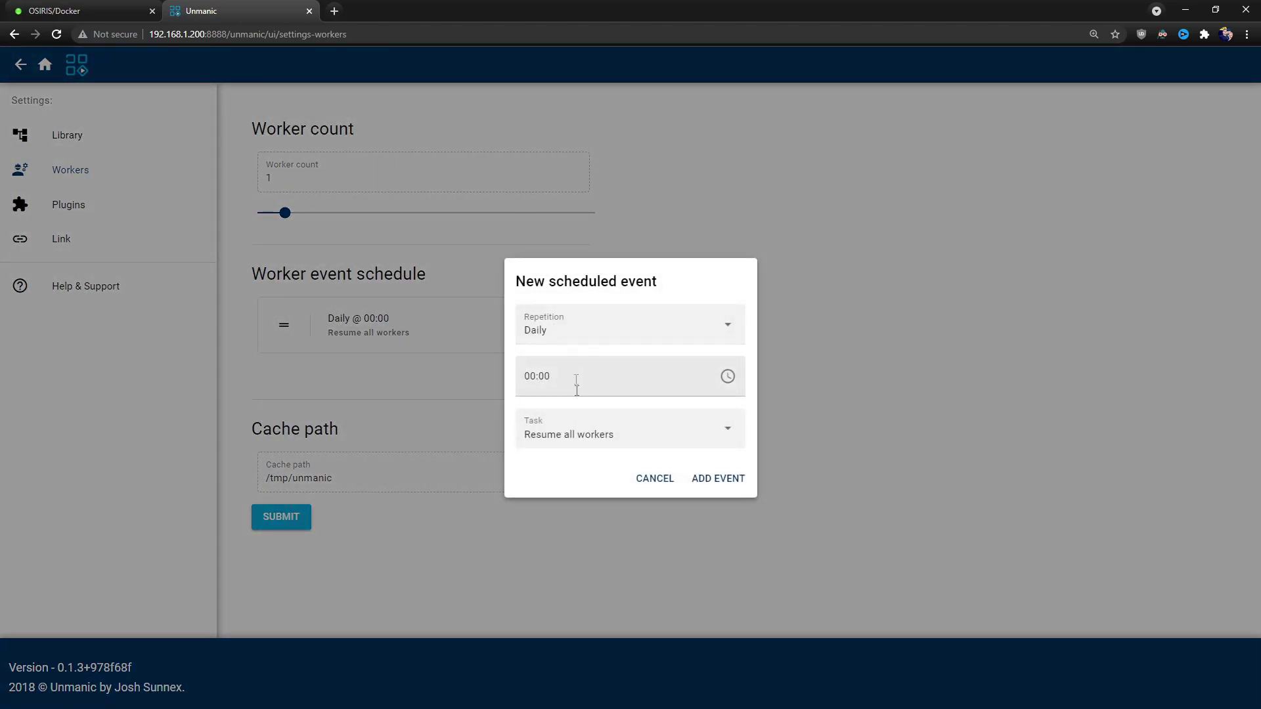
click(576, 435)
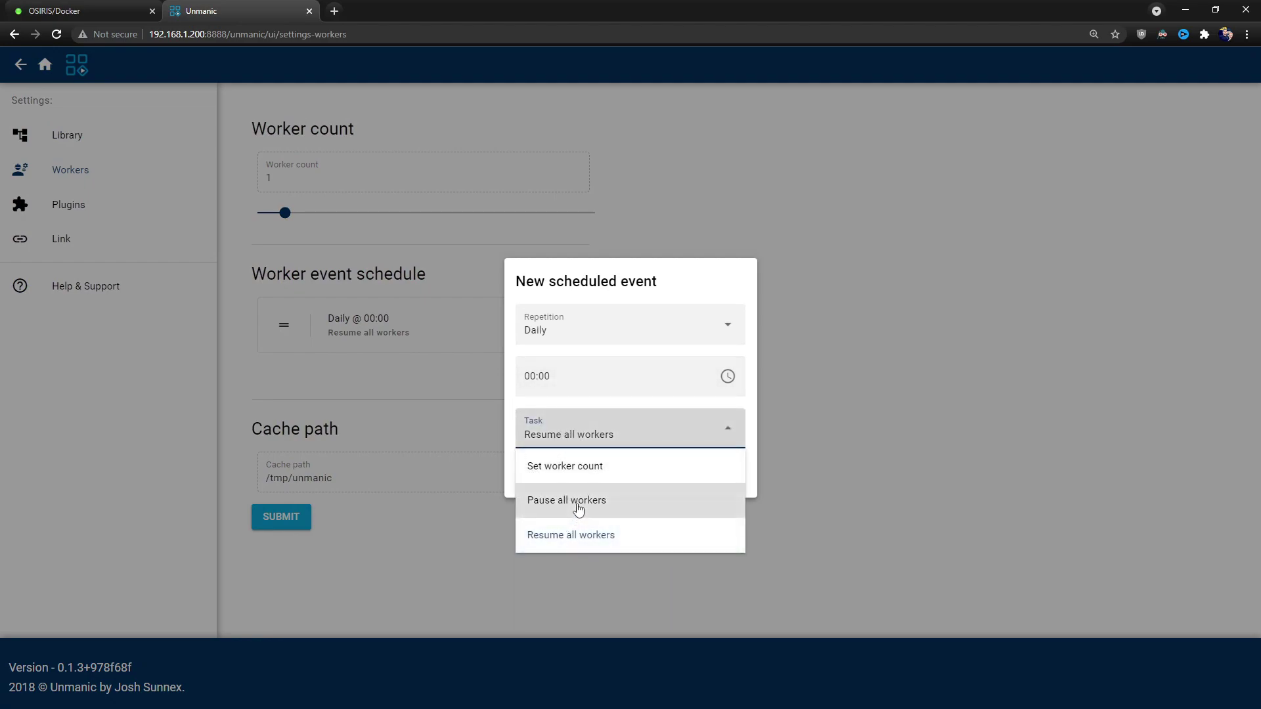
click(555, 380)
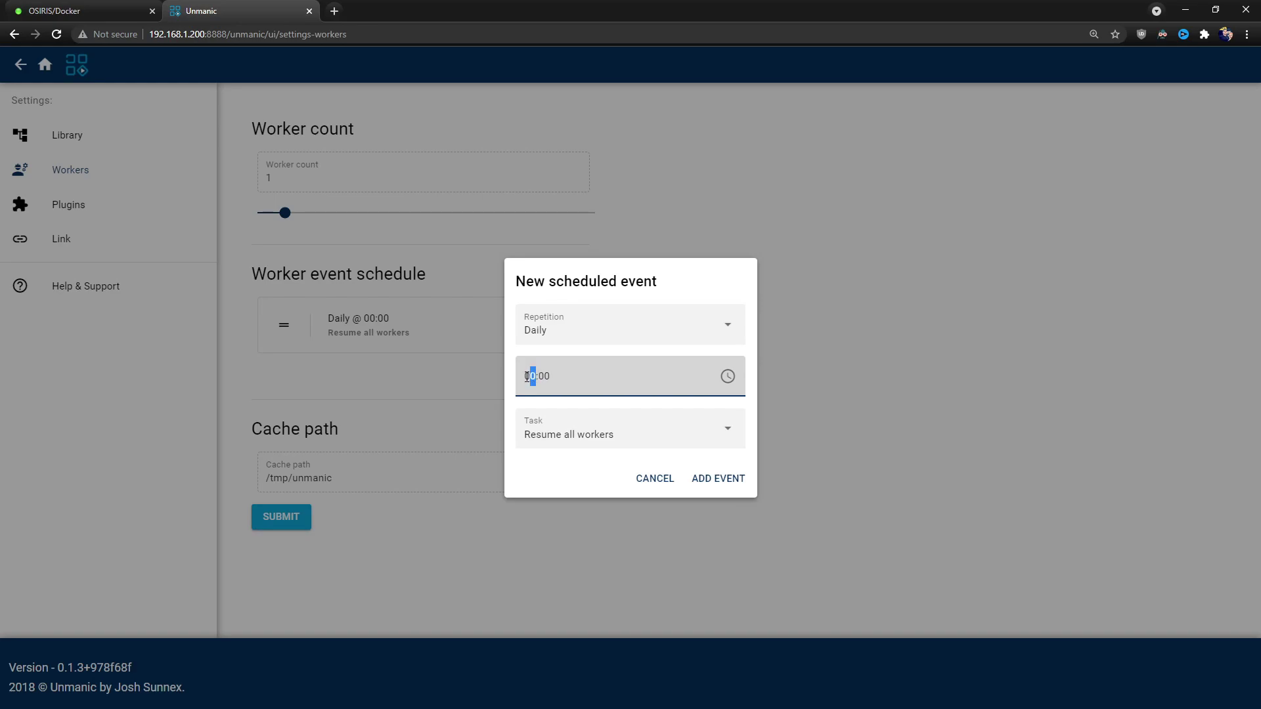
click(623, 443)
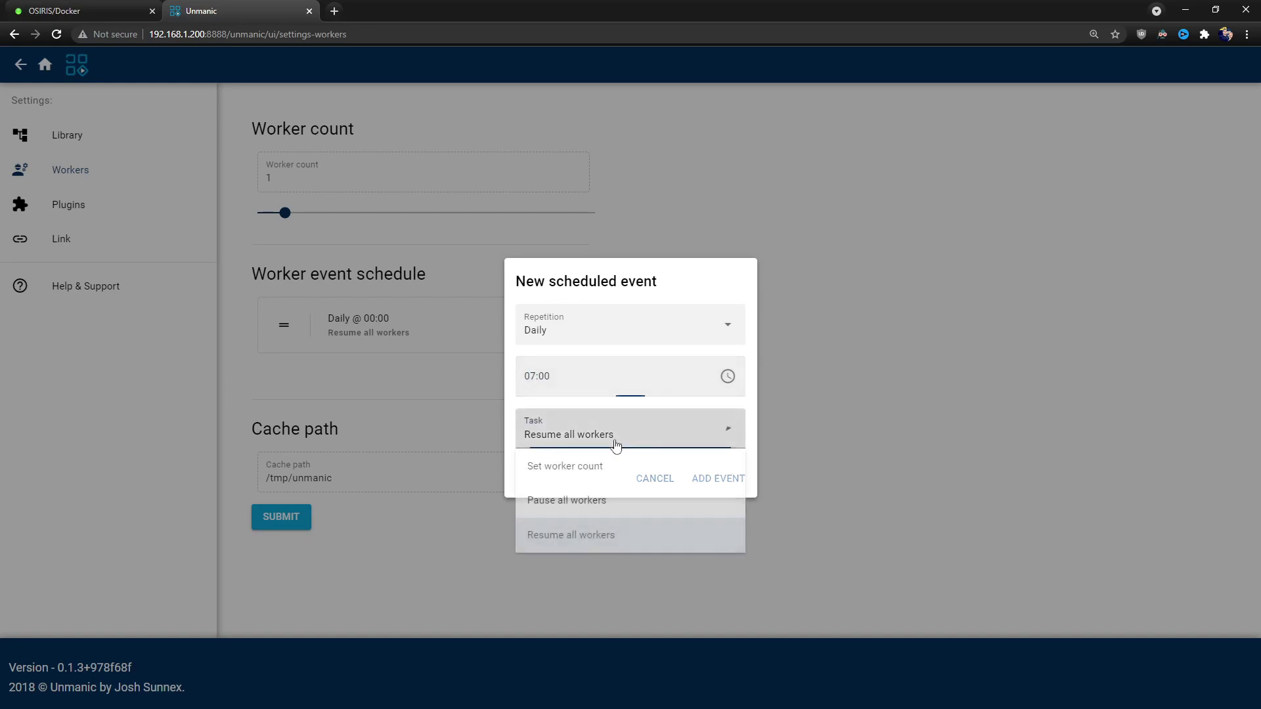
click(591, 501)
click(733, 486)
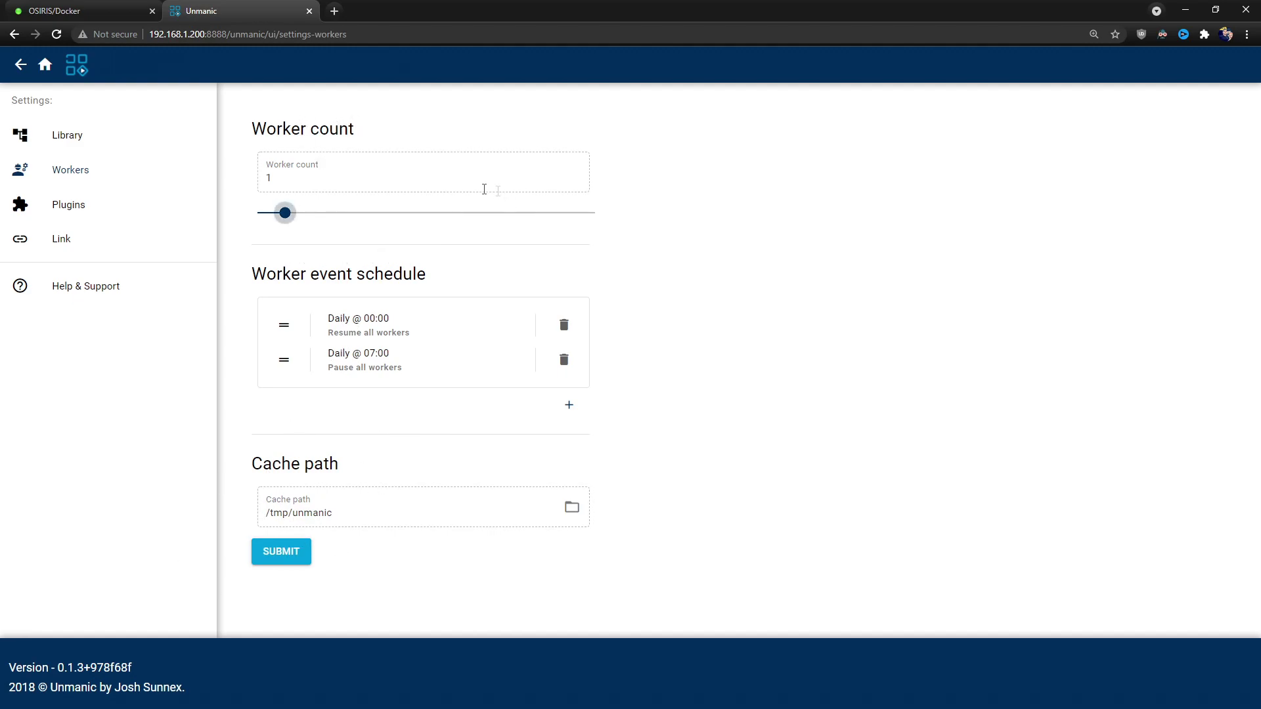
- Browse the plugin installer and install the Skip commercials in TV show - Comskip plugin
click(125, 206)
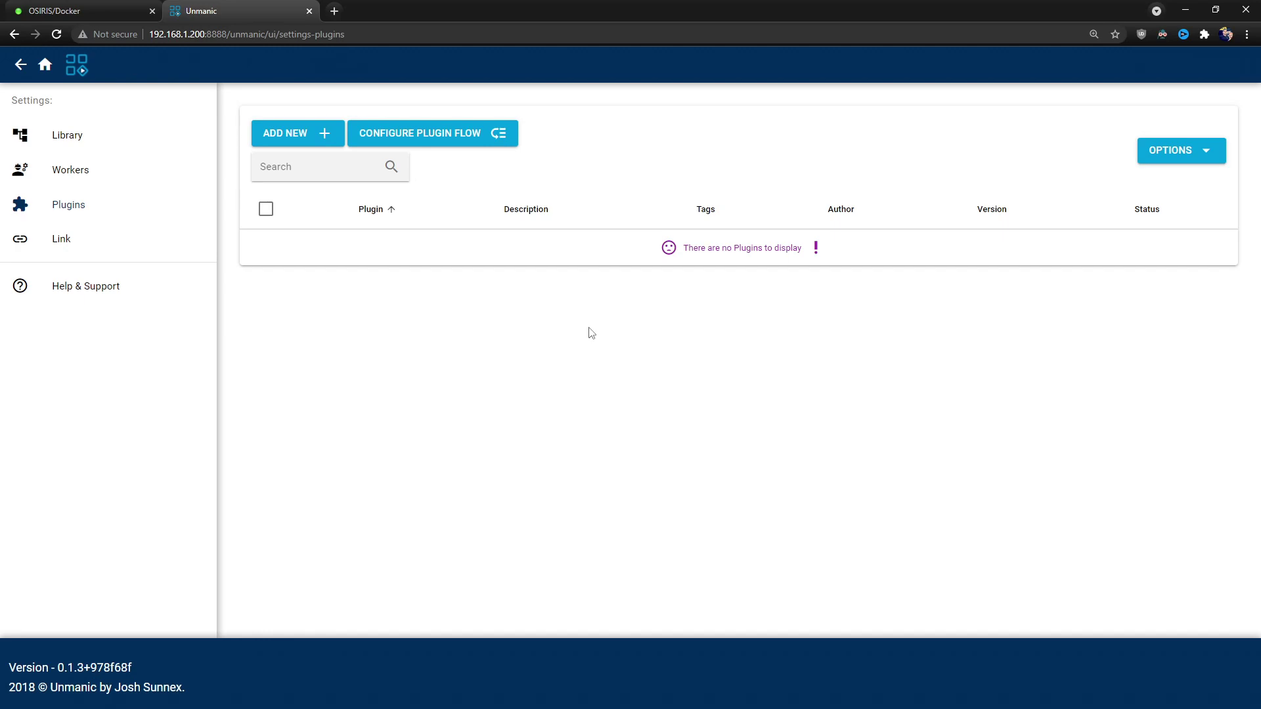
click(311, 140)
scroll(664, 292, down, 3)
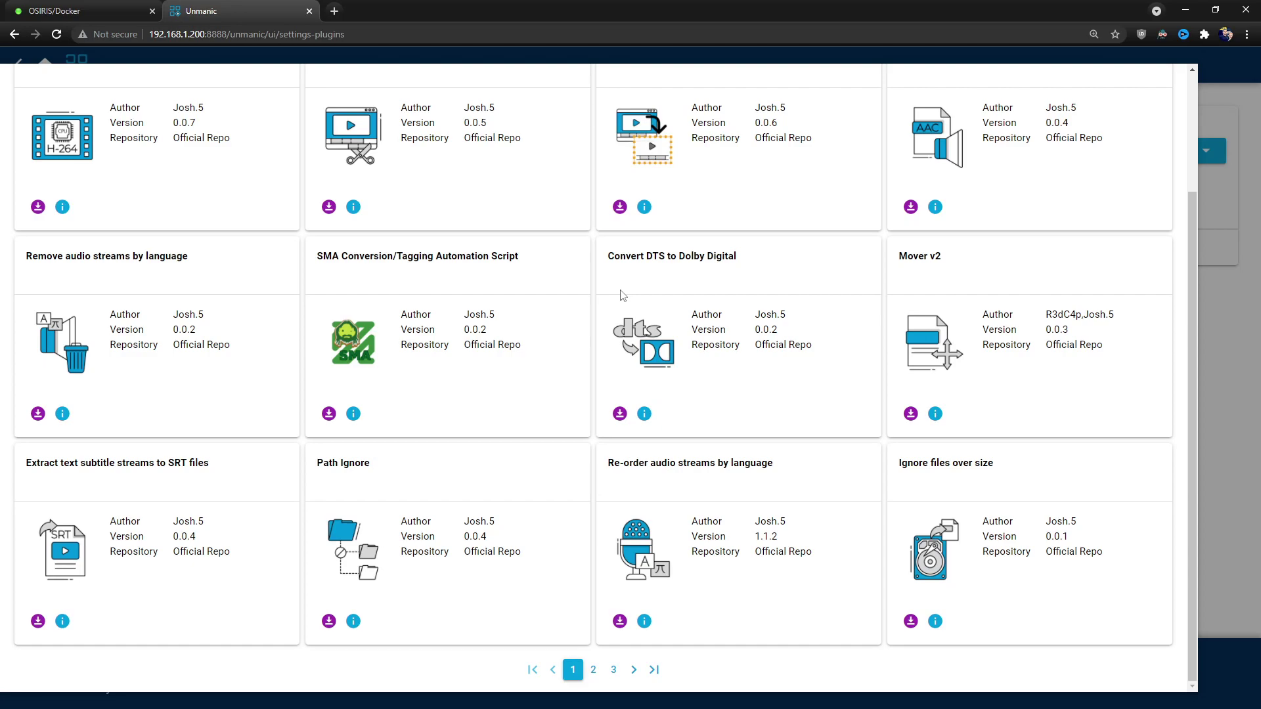
scroll(677, 371, up, 3)
scroll(677, 371, down, 3)
scroll(676, 371, up, 3)
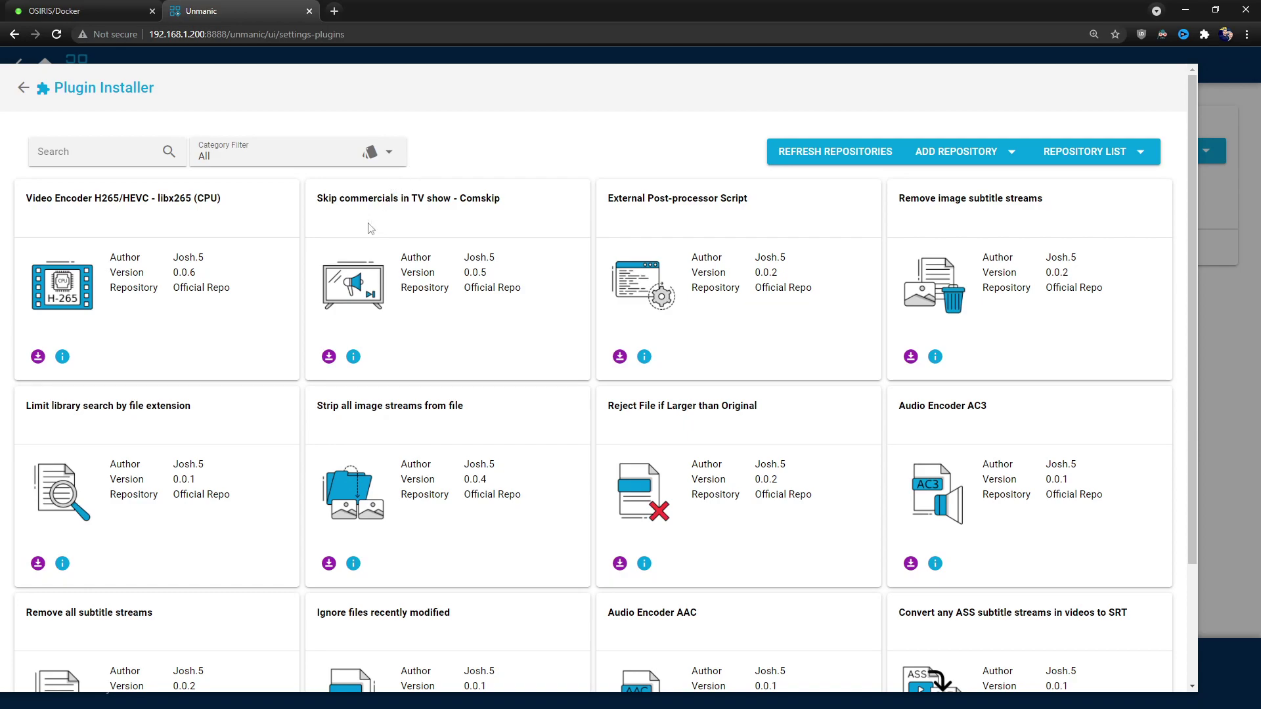
click(329, 359)
click(23, 89)
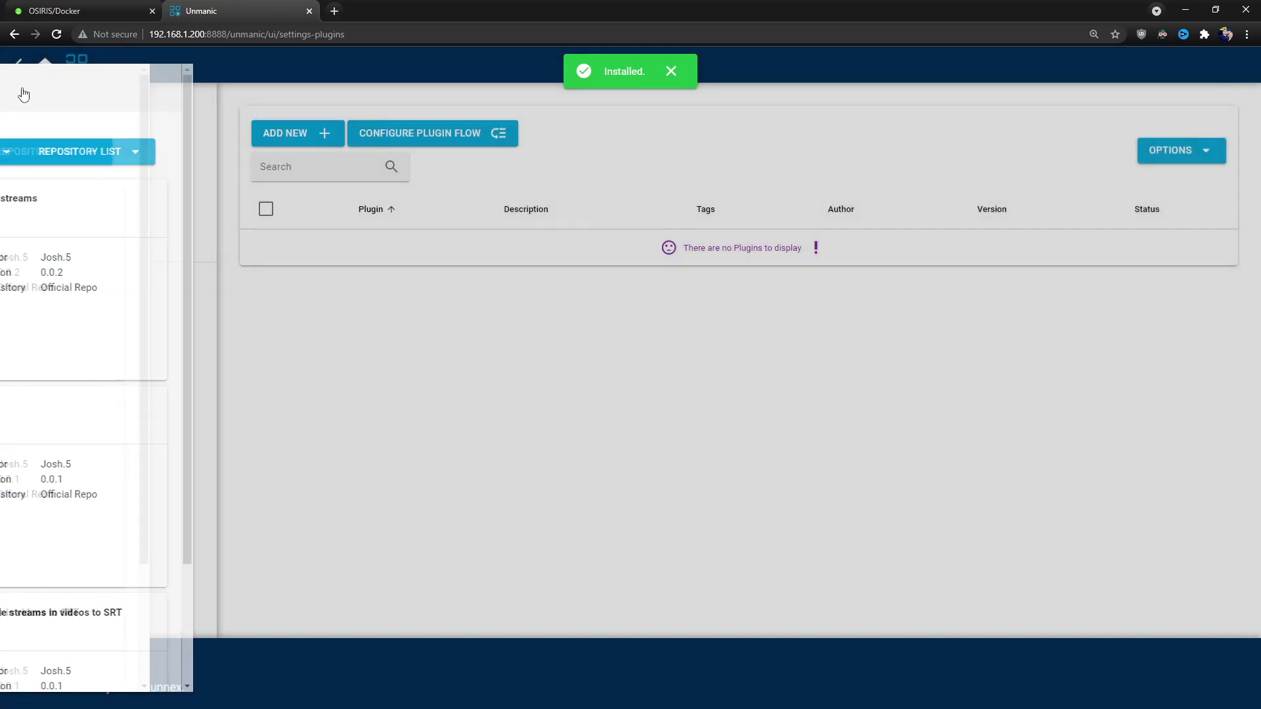
click(1173, 151)
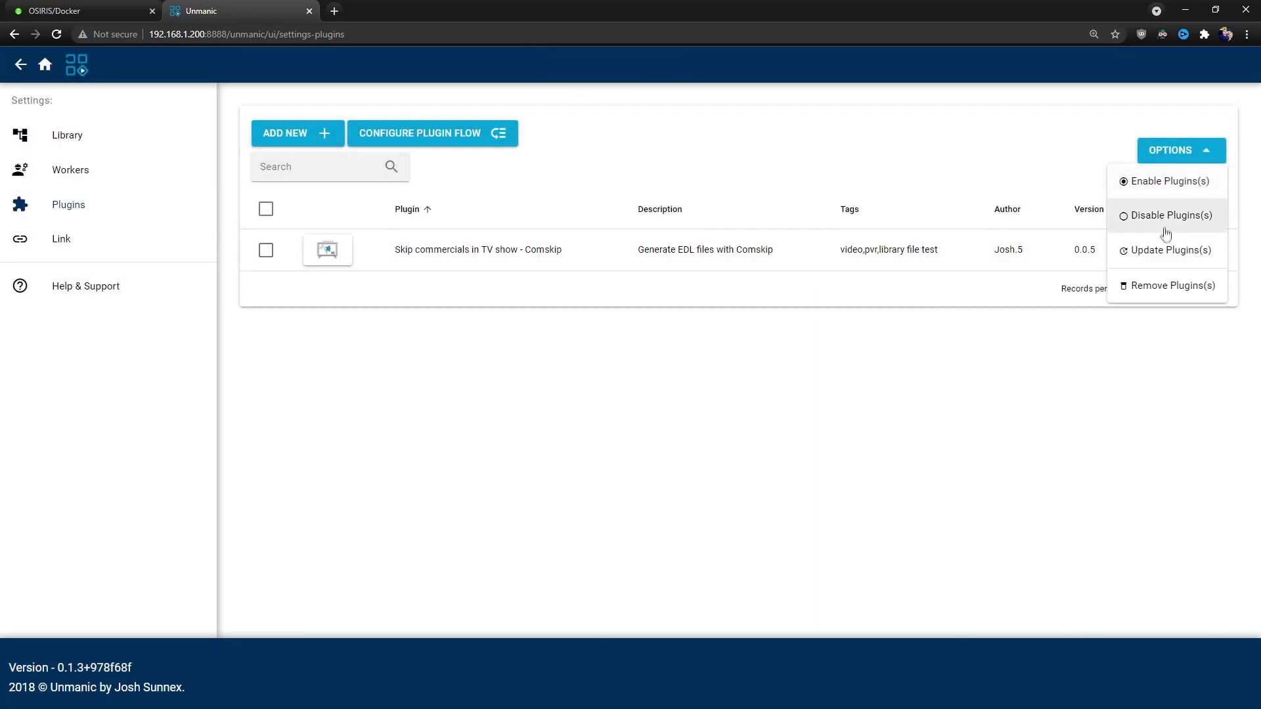
click(1006, 195)
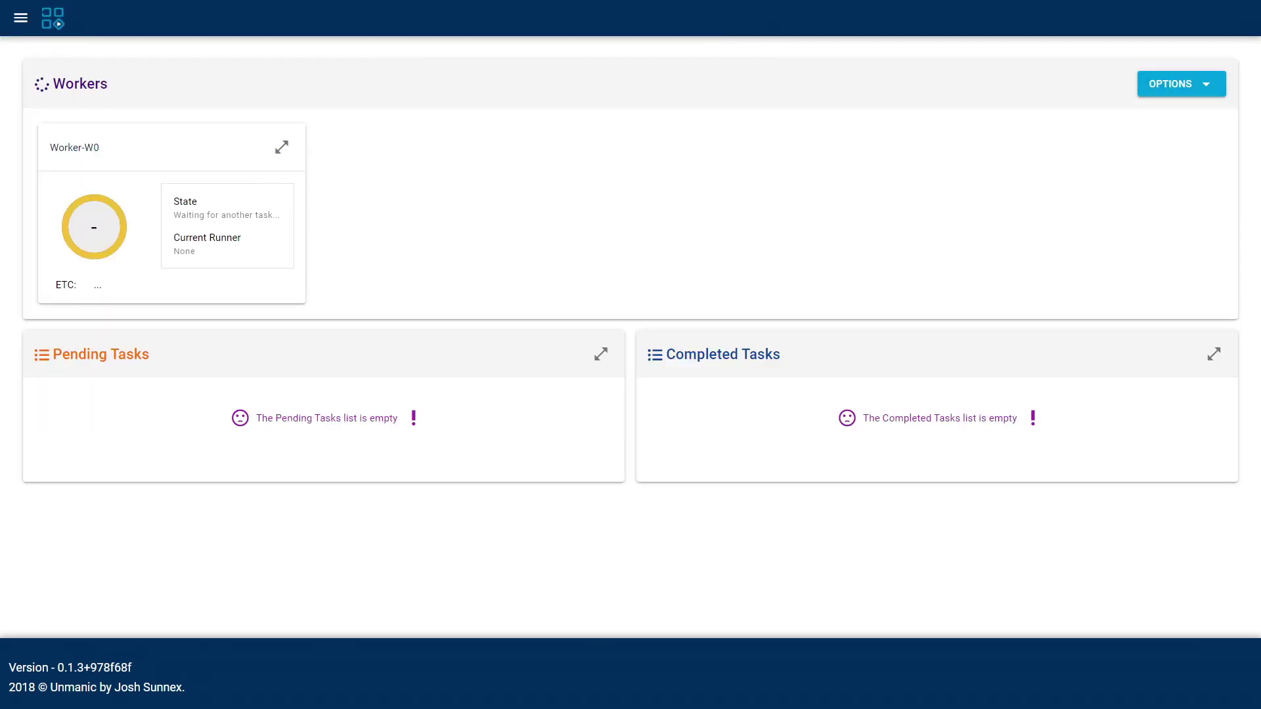
- Expand the dashboard's Pending Tasks list and start a library rescan
click(600, 354)
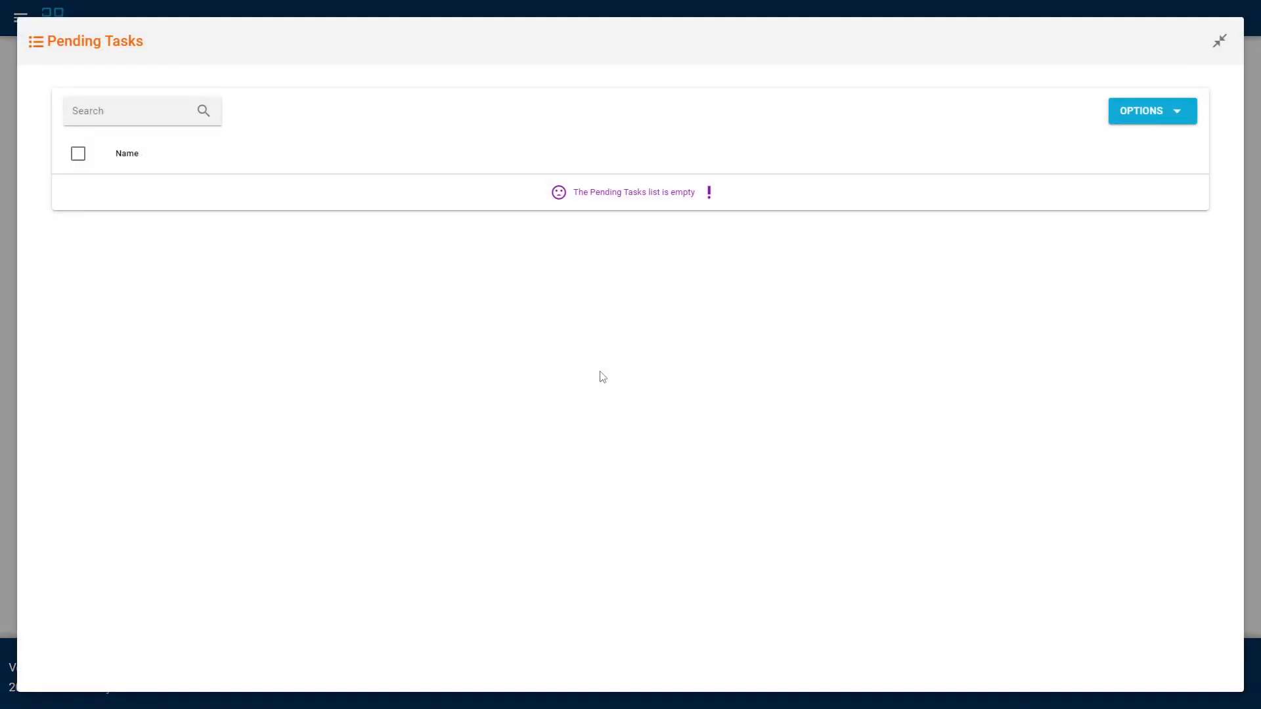
click(1145, 120)
click(1114, 149)
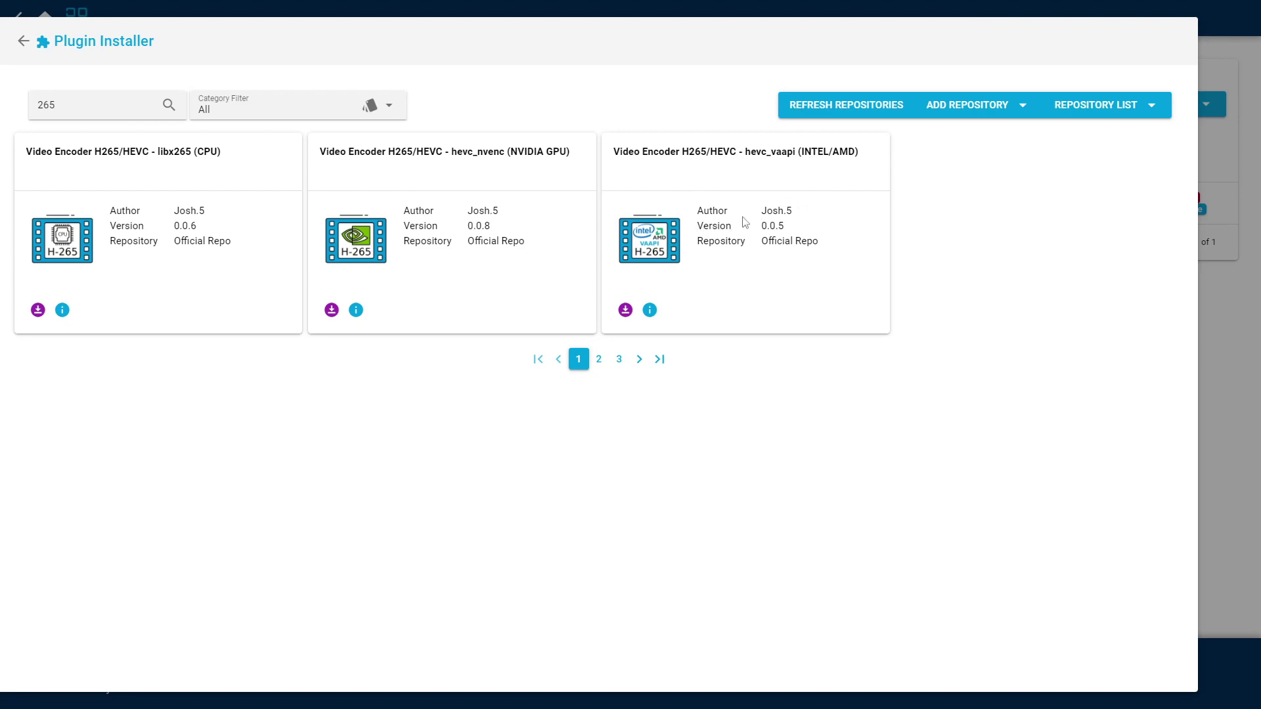
- Install the Video Encoder H265/HEVC - hevc_vaapi (INTEL/AMD) plugin and enable both installed plugins
click(626, 310)
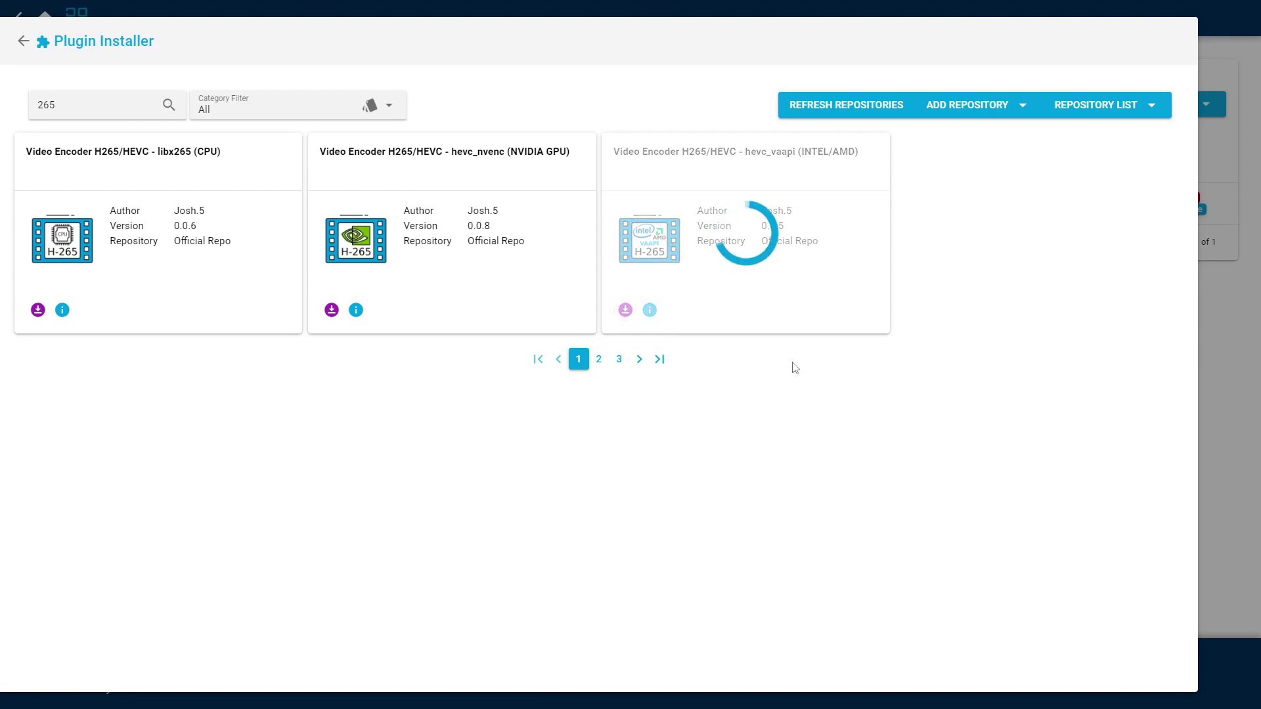
key(Escape)
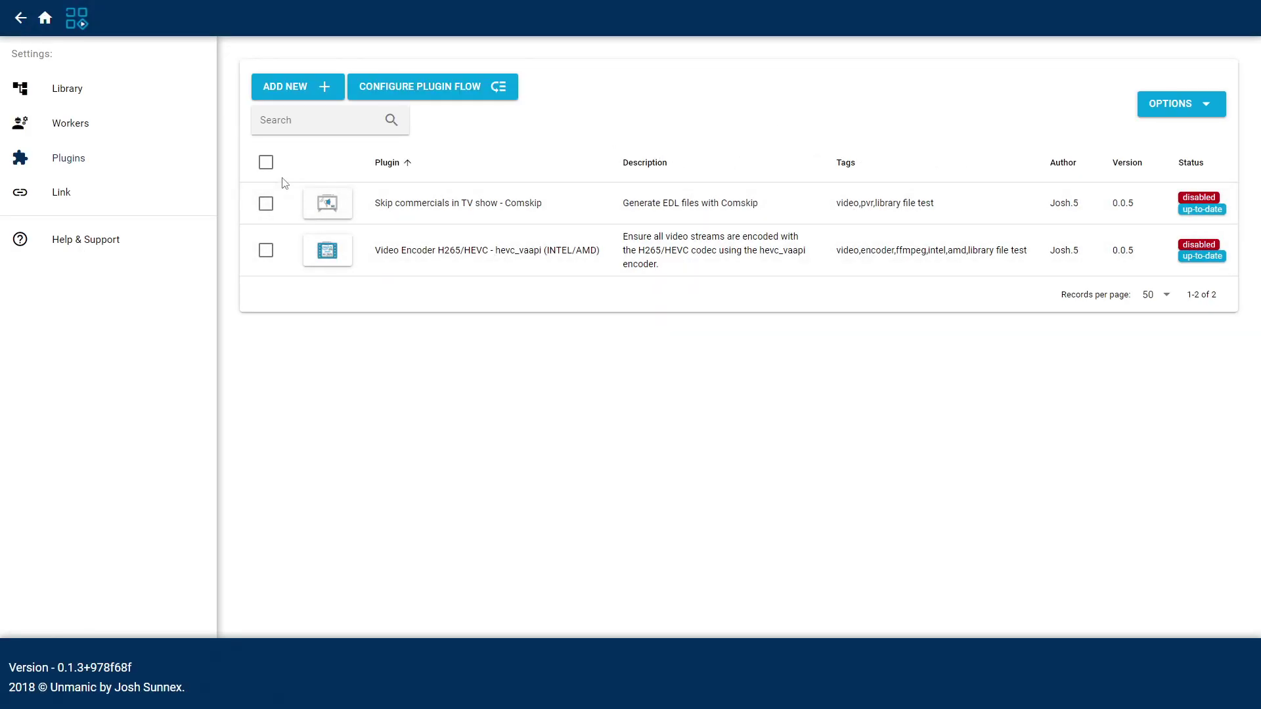
click(266, 163)
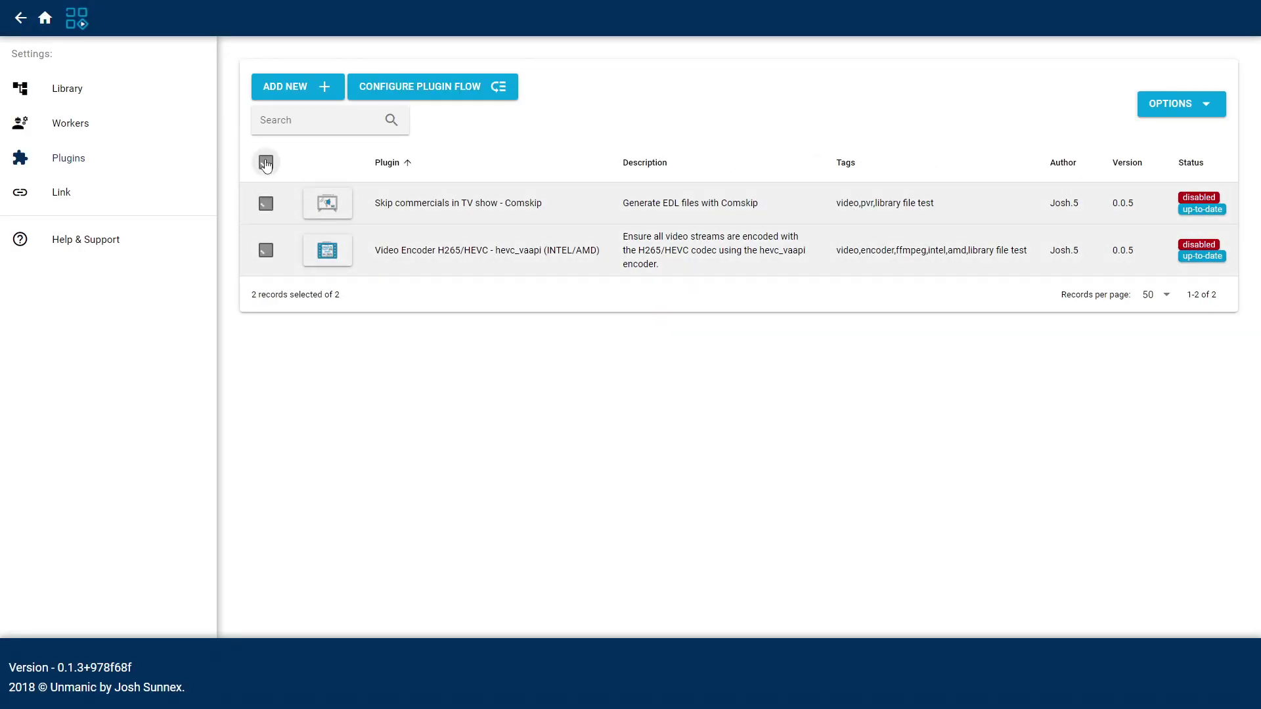
click(1169, 109)
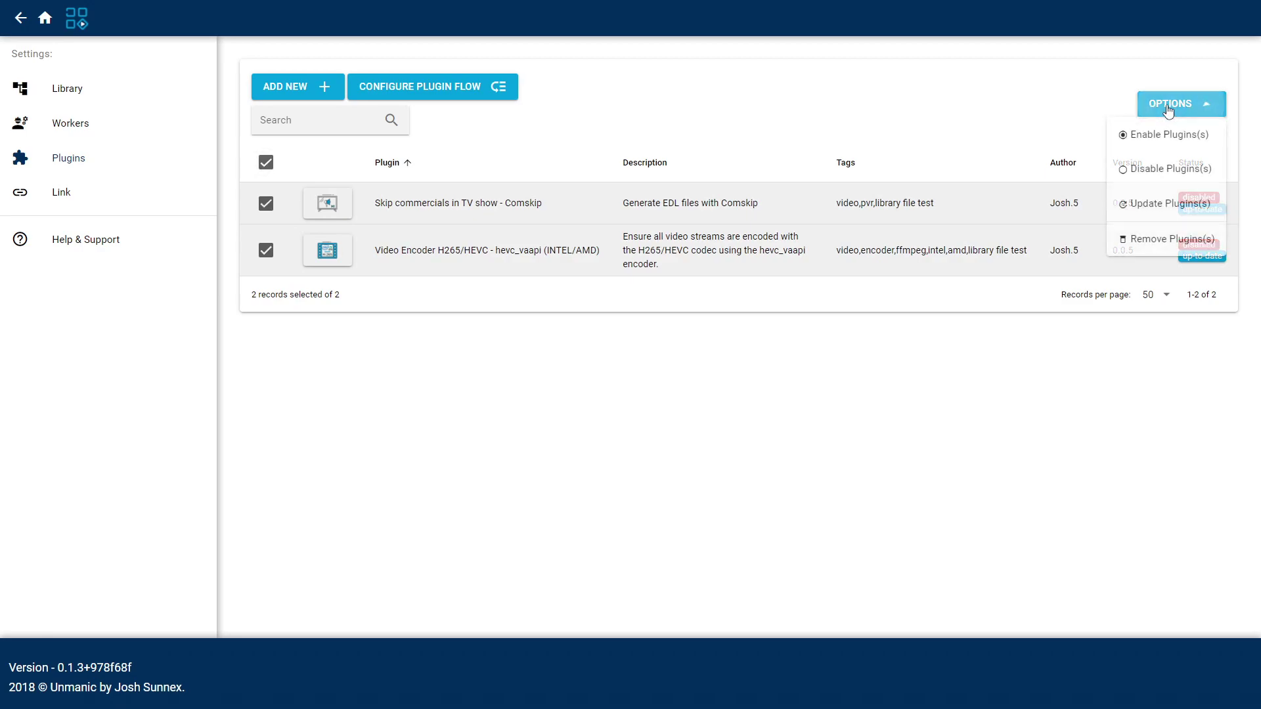
click(1177, 139)
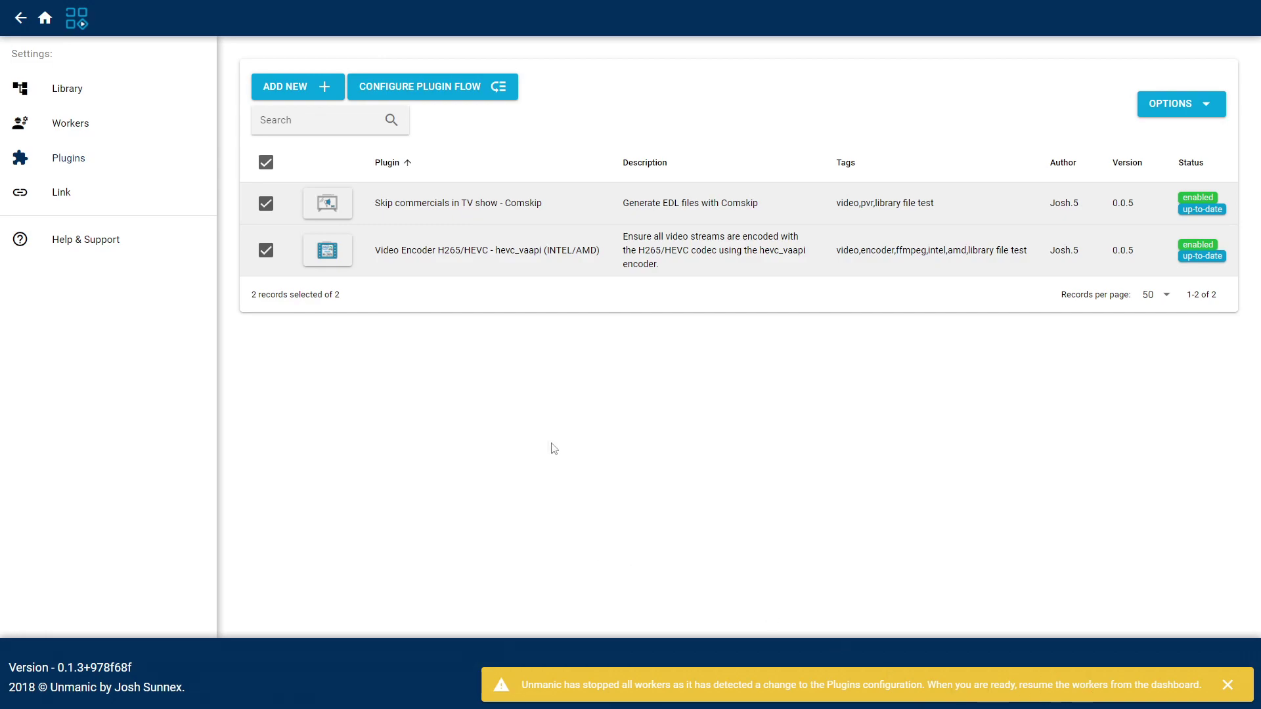
- Return to the dashboard, resume all workers and dismiss the confirmation notice
click(43, 19)
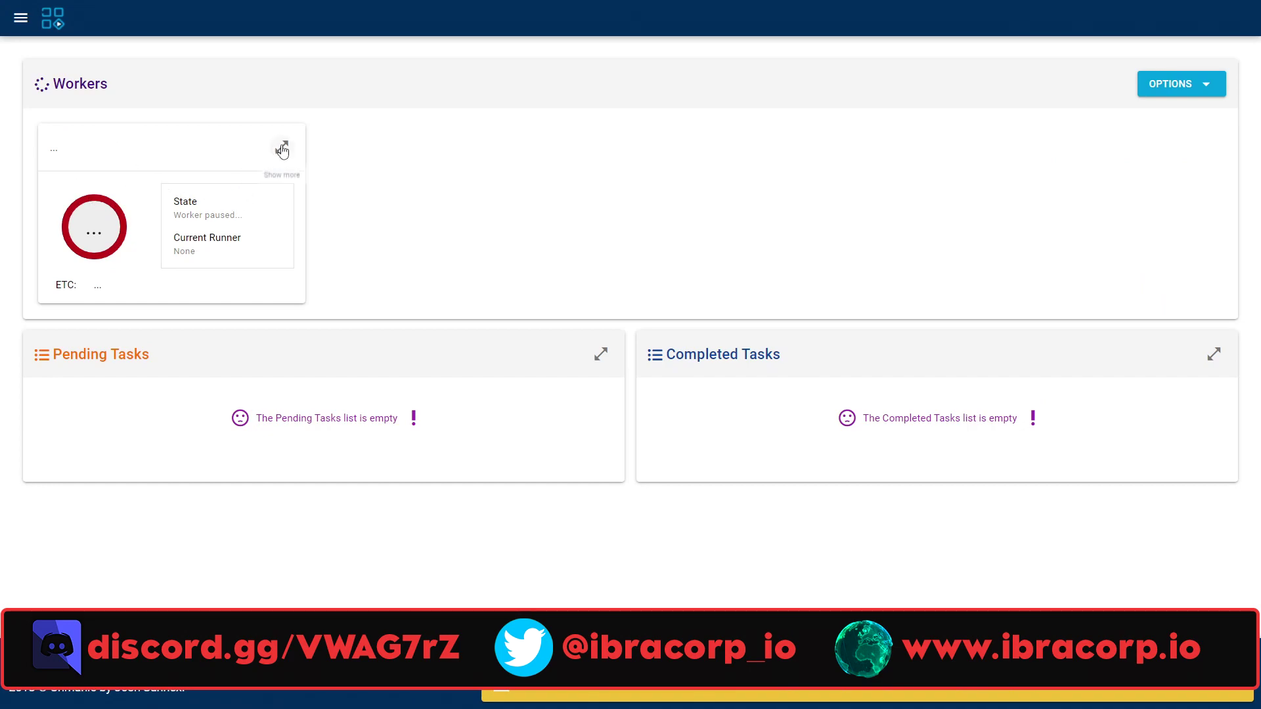
click(1169, 84)
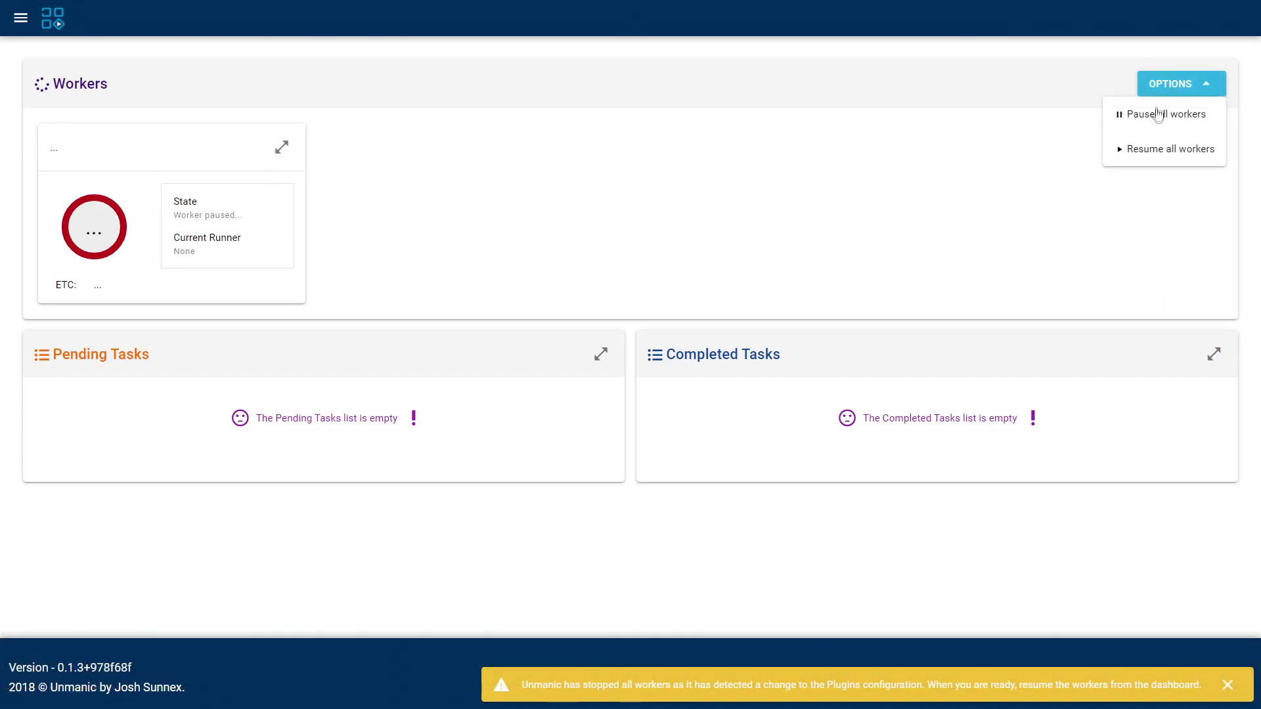
click(1149, 149)
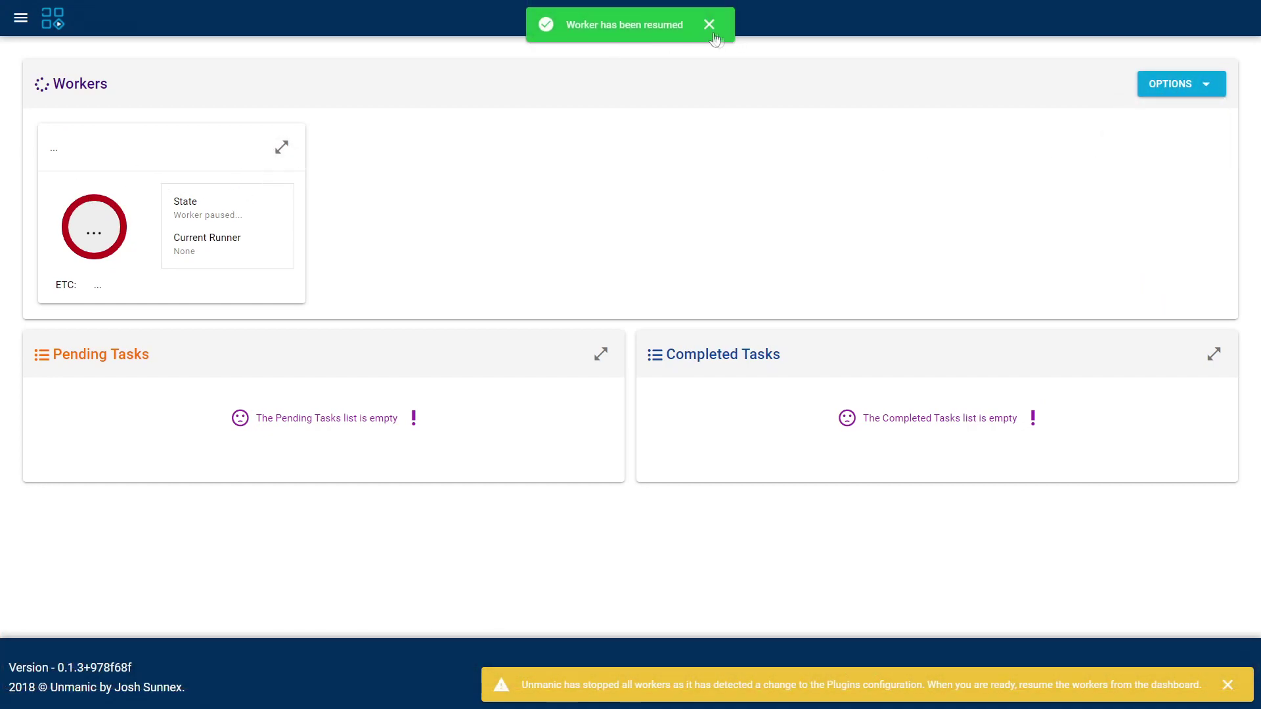
click(710, 26)
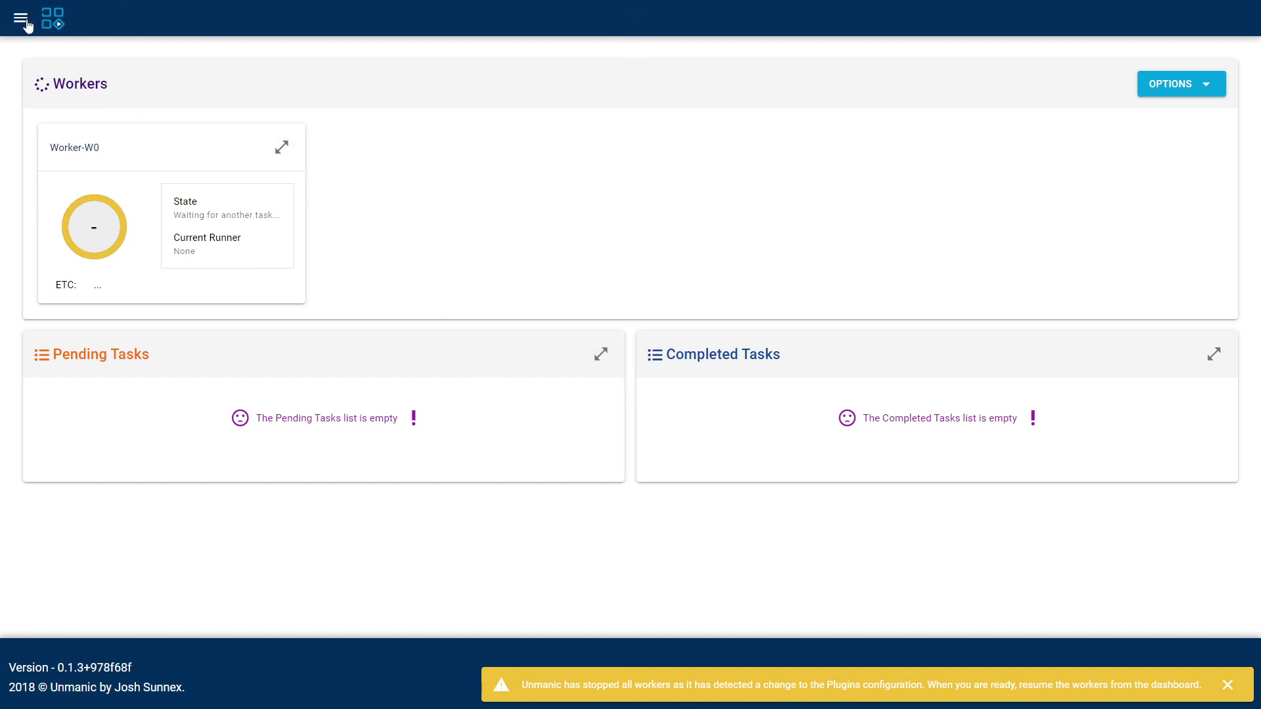
- Return to the plugin settings and disable only the Video Encoder H265/HEVC - hevc_vaapi (INTEL/AMD) plugin
click(20, 18)
click(95, 168)
click(183, 162)
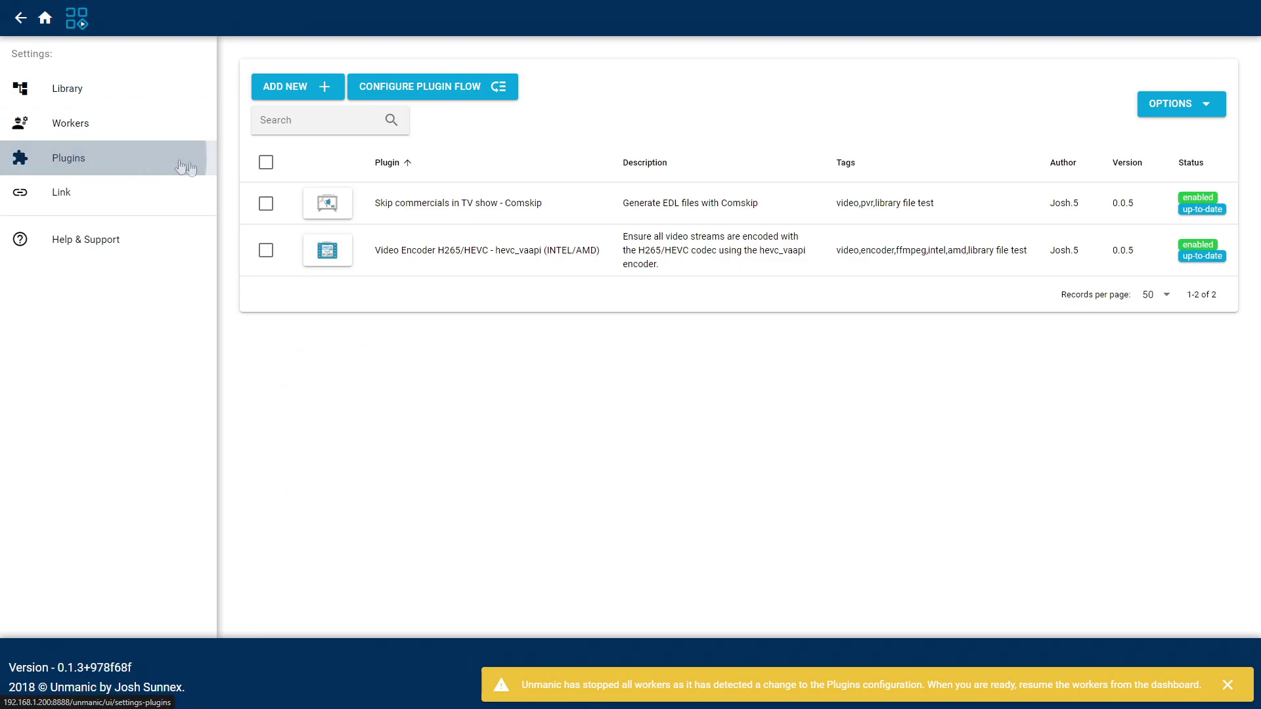
click(266, 251)
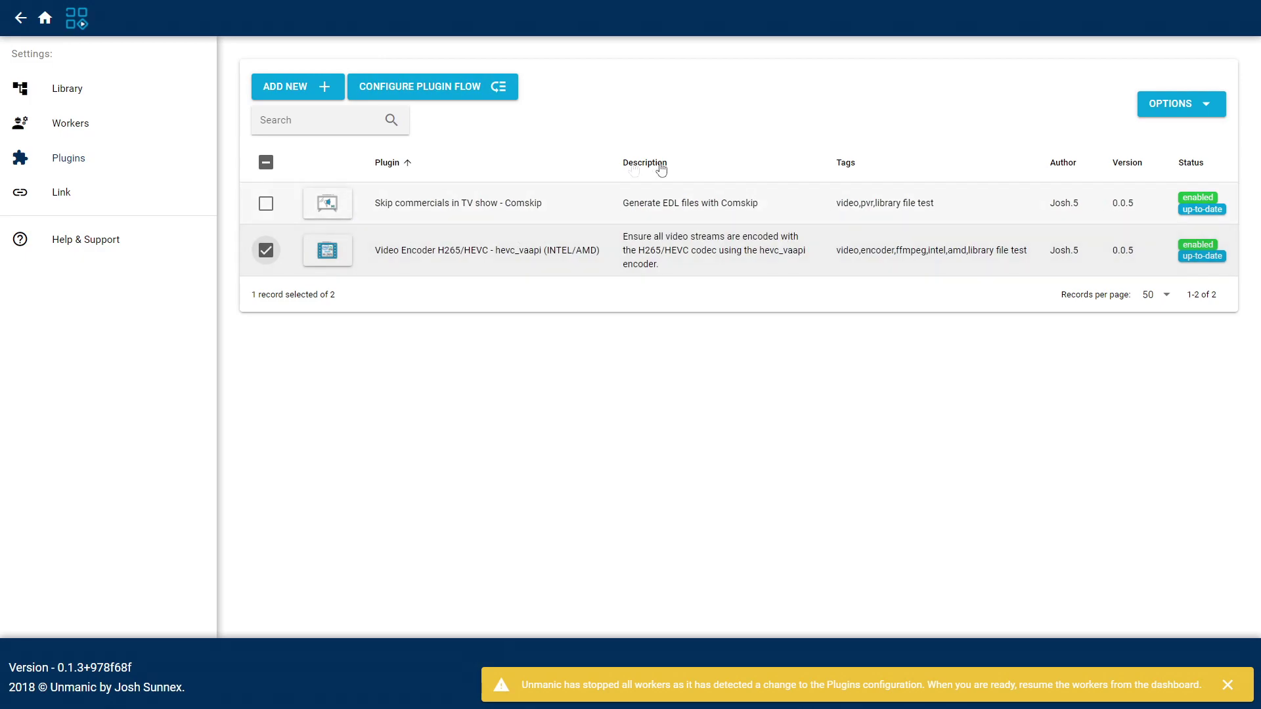
click(1145, 107)
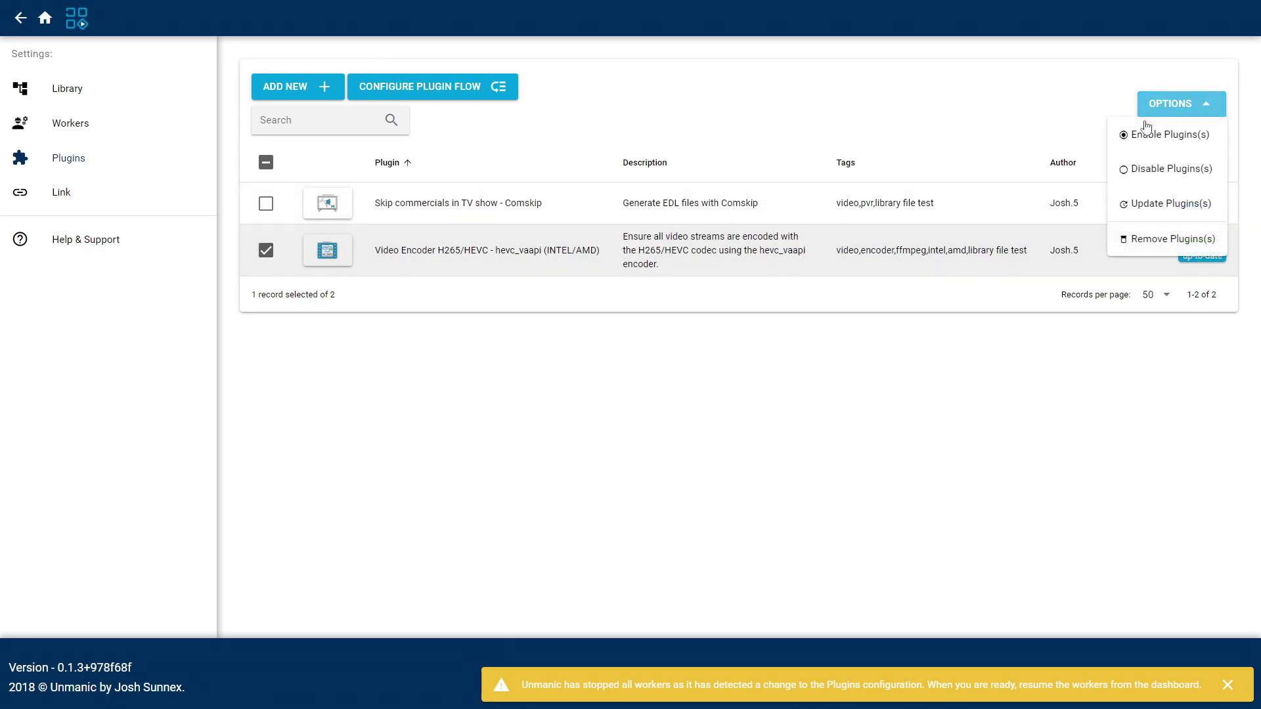
click(1138, 172)
- Resume all workers from the dashboard again and dismiss the plugin configuration warning
click(49, 20)
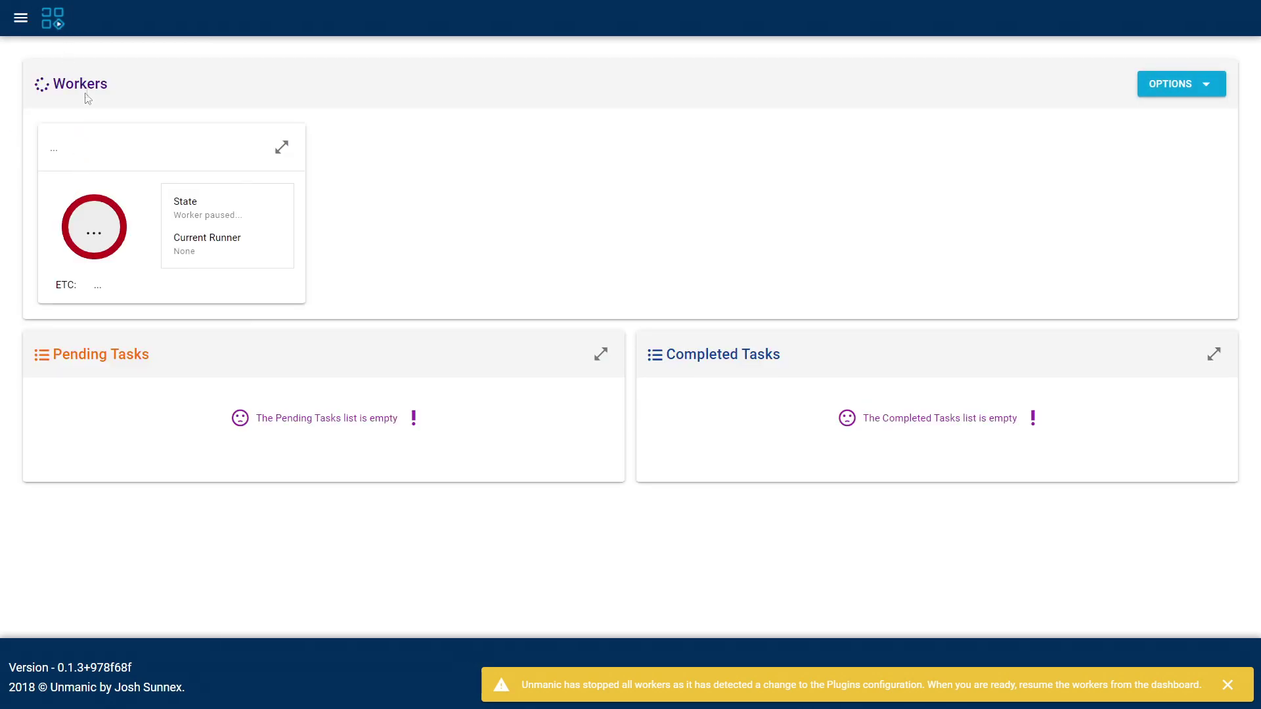
click(1182, 84)
click(1159, 150)
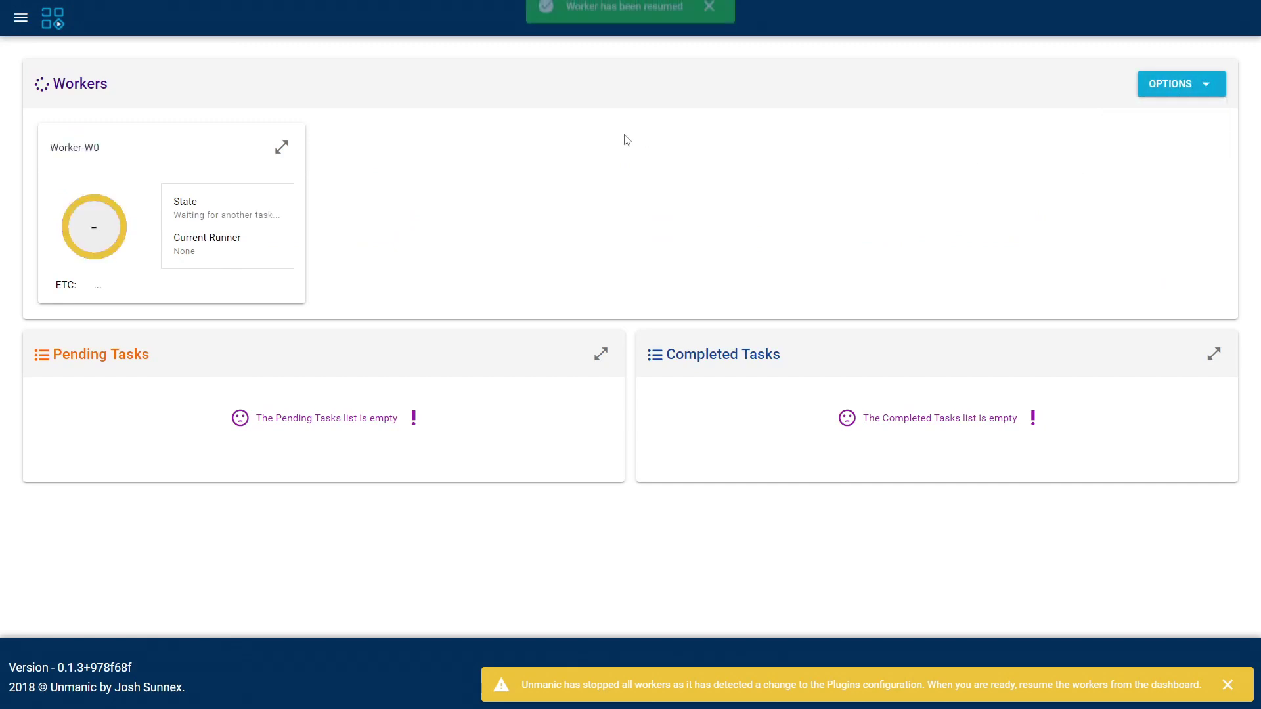
click(1227, 688)
- Start a library scan from the expanded Pending Tasks list, collapse the list and review the queued files and worker status
click(607, 357)
click(1143, 115)
click(1123, 152)
click(1220, 40)
scroll(212, 403, down, 2)
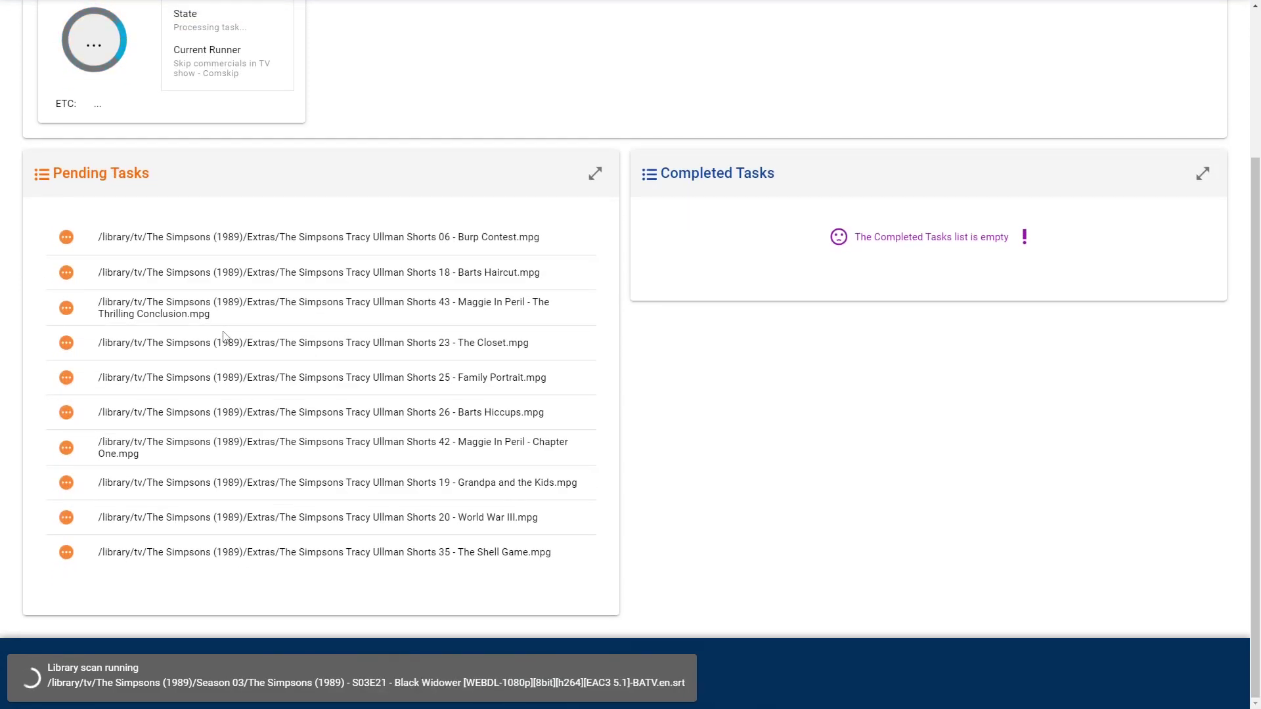
scroll(223, 336, up, 1)
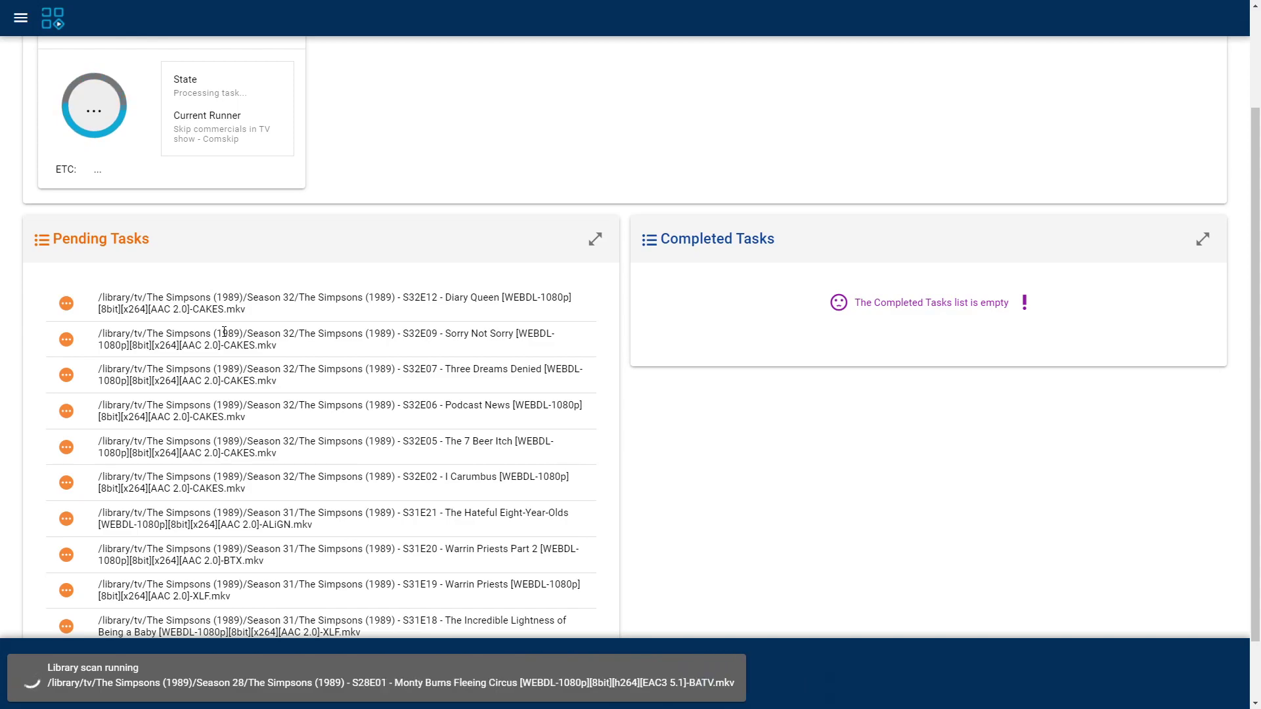
scroll(224, 331, up, 2)
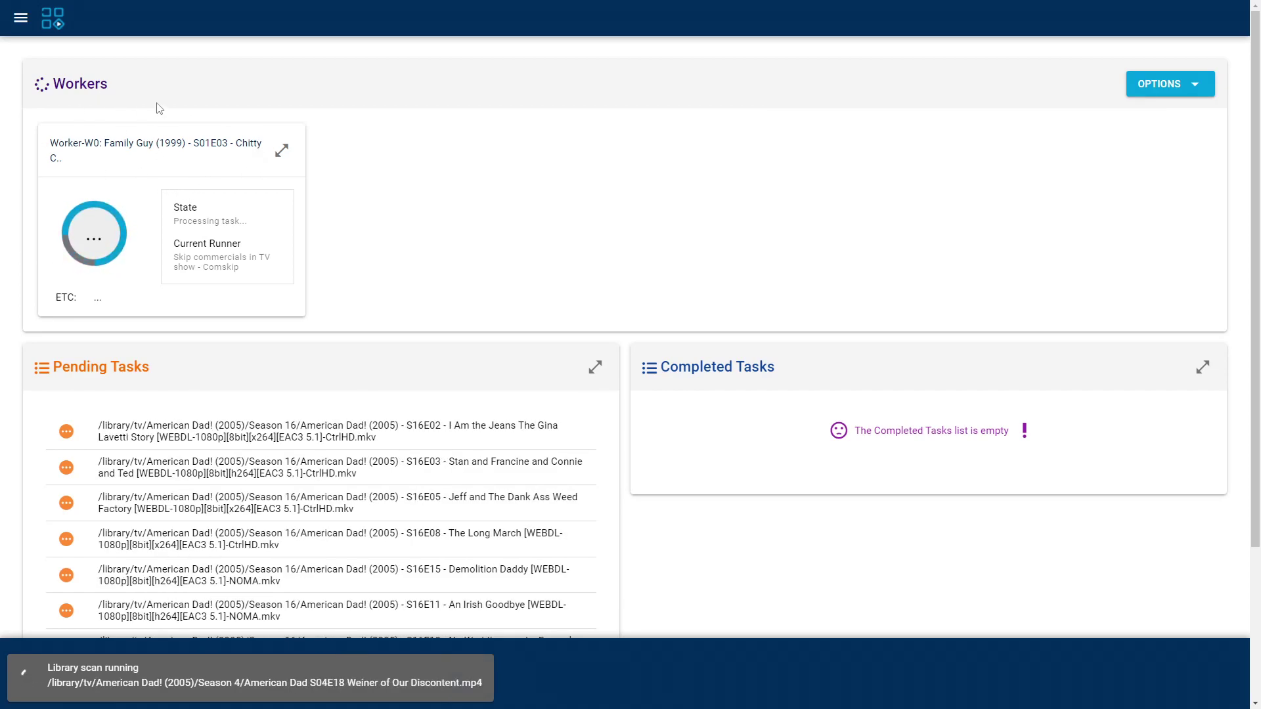
- Open Unmanic's settings from the dashboard
click(20, 18)
click(68, 169)
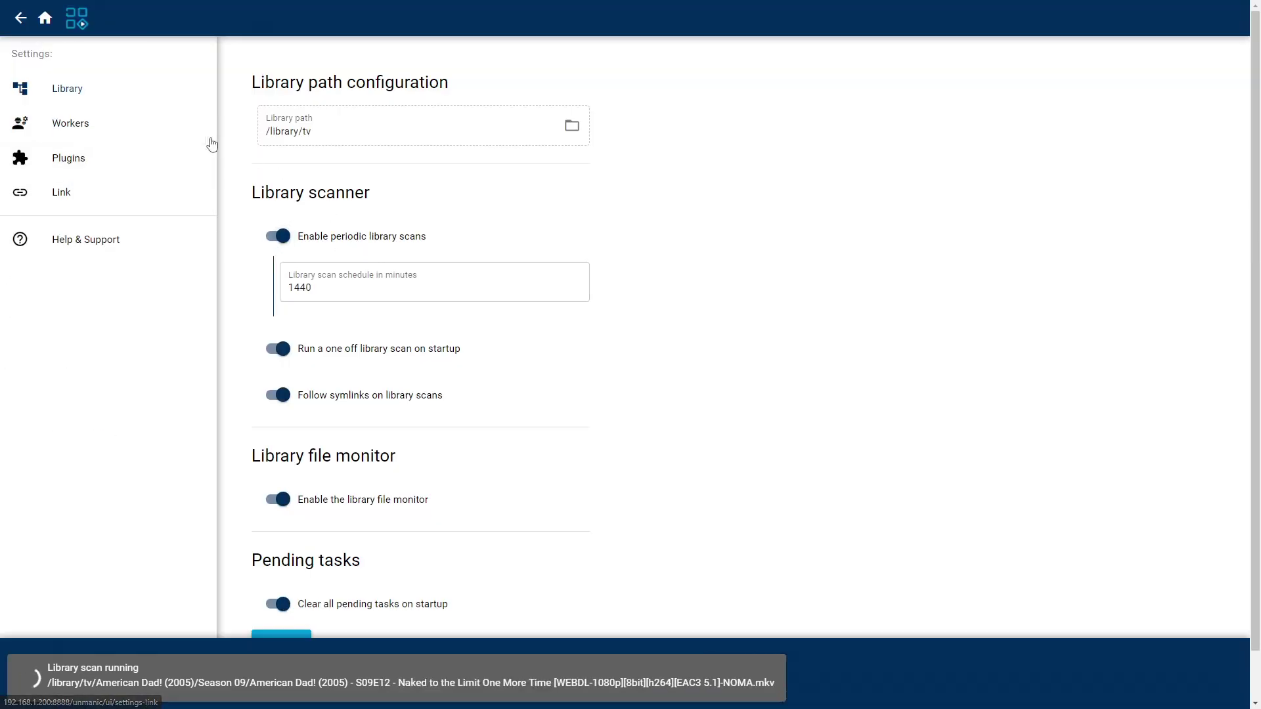
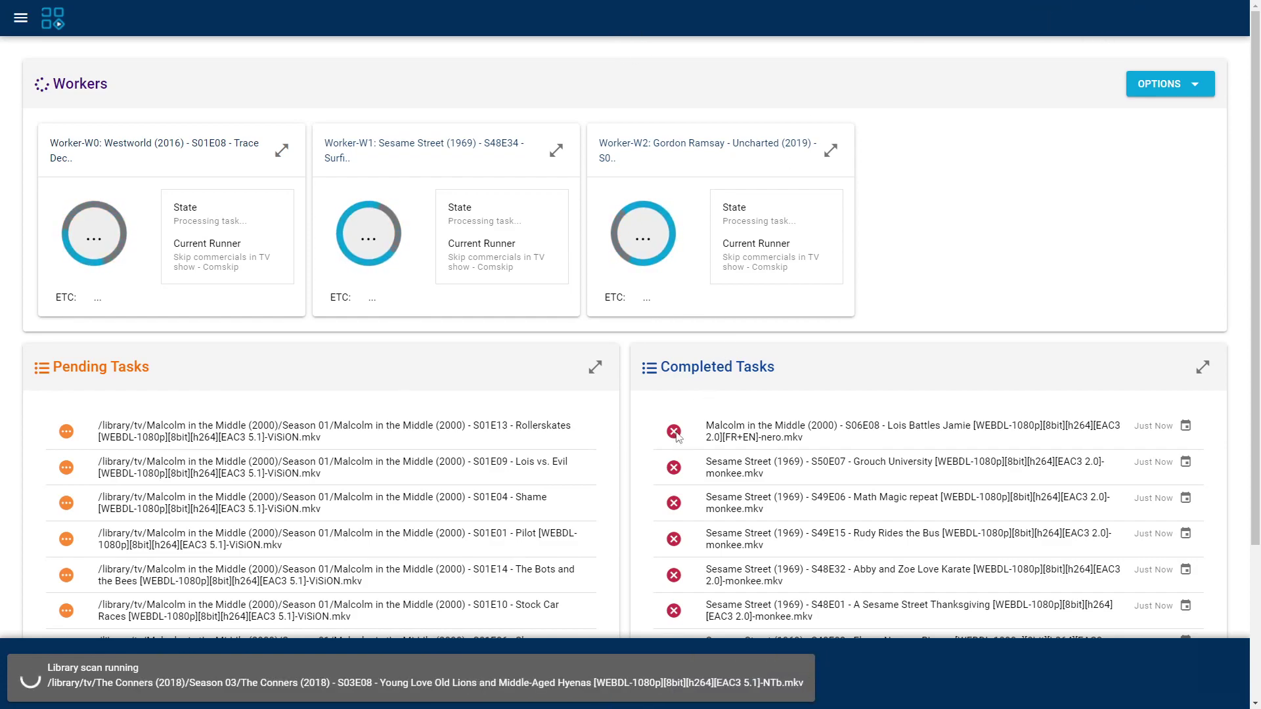
- Expand the Completed Tasks list and examine the Comskip command in the details of Malcolm in the Middle S02E06 - Convention
click(1202, 367)
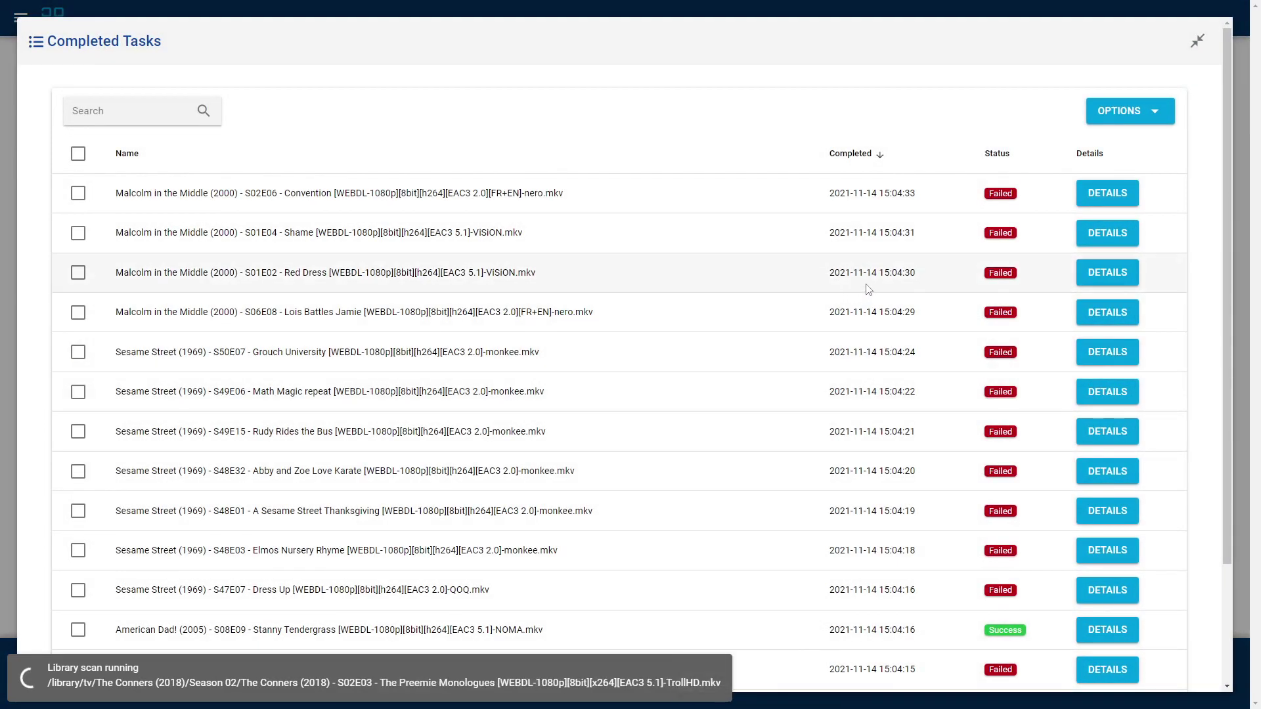
click(1095, 200)
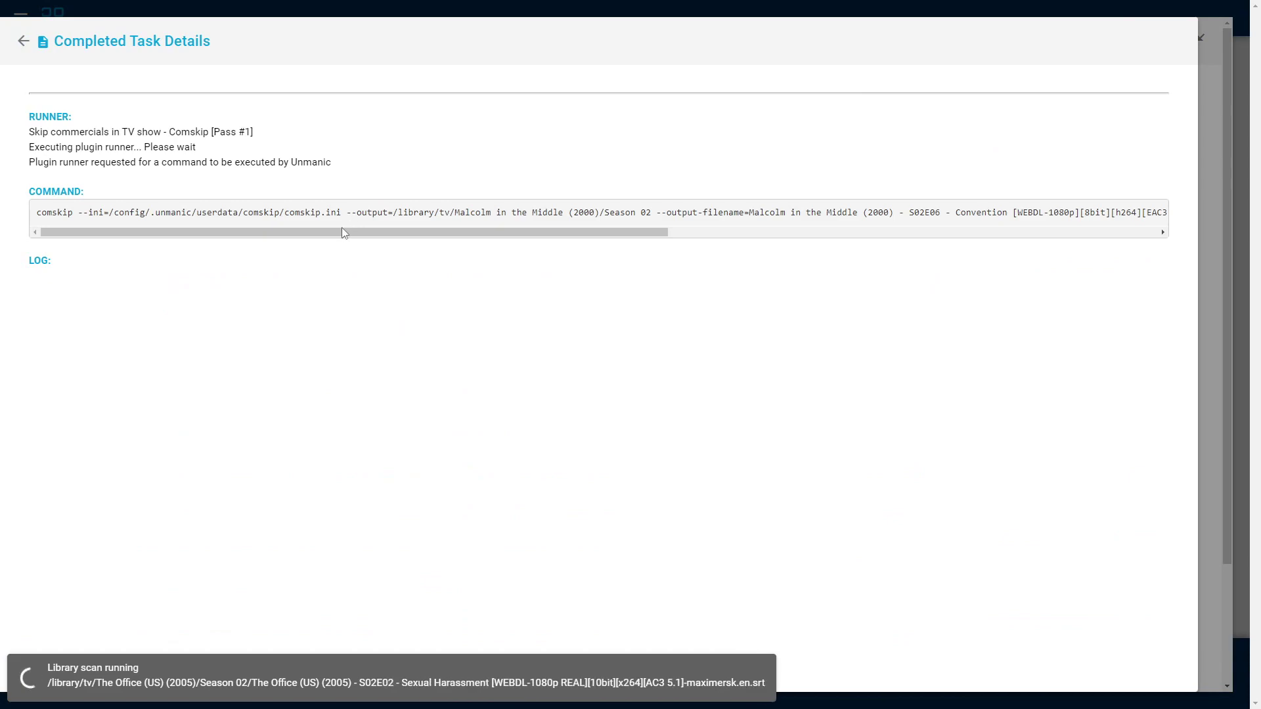
drag(237, 233, 511, 233)
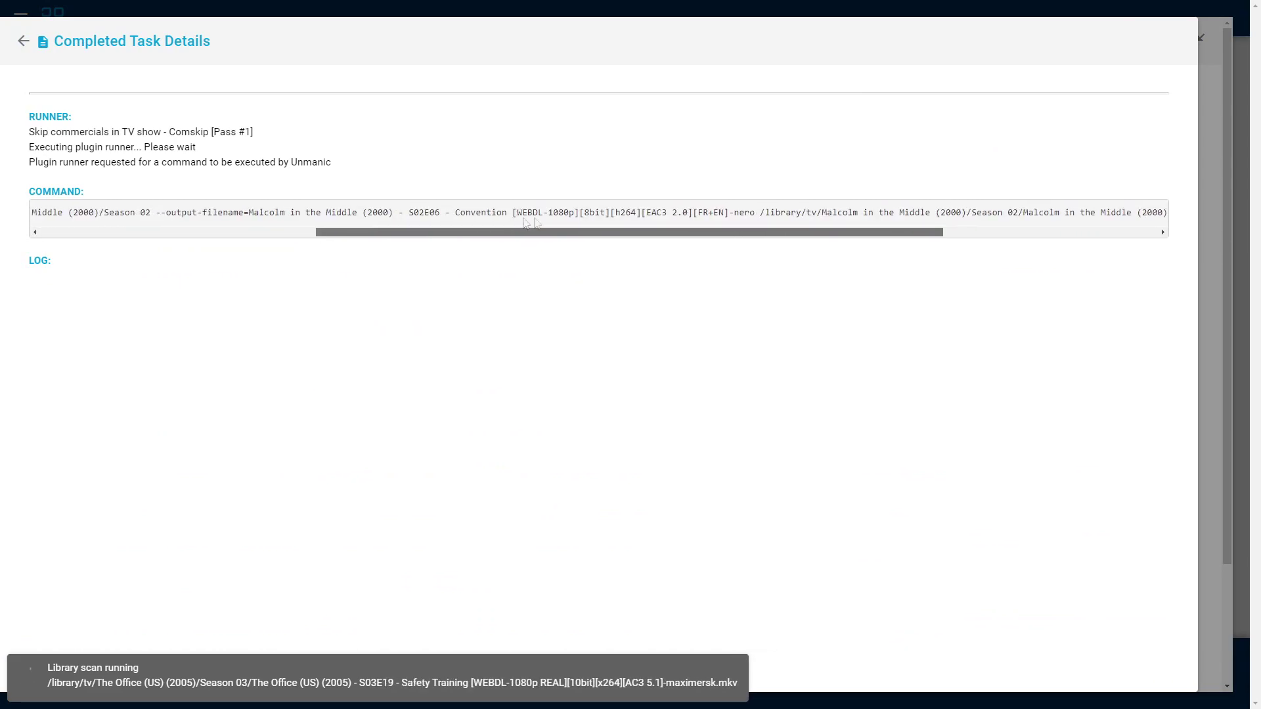
- Leave the task details and browse to the third page of completed tasks to review each file's status
click(23, 41)
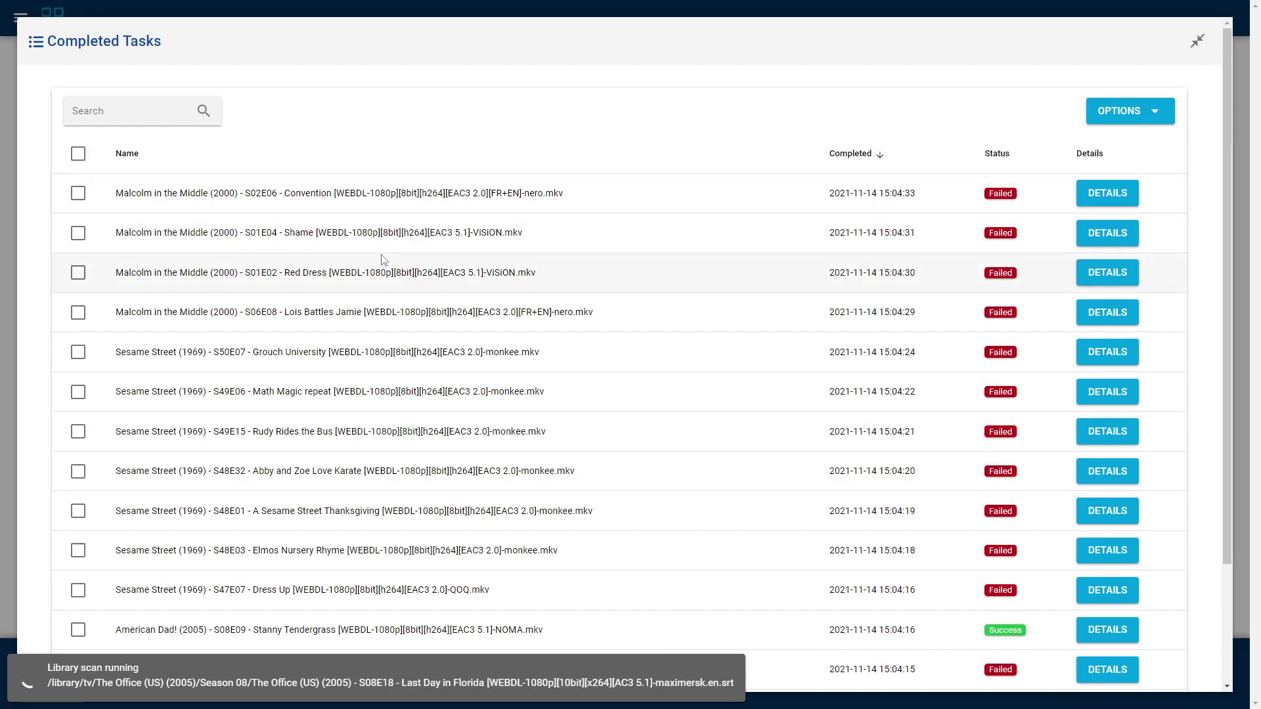
scroll(384, 260, down, 2)
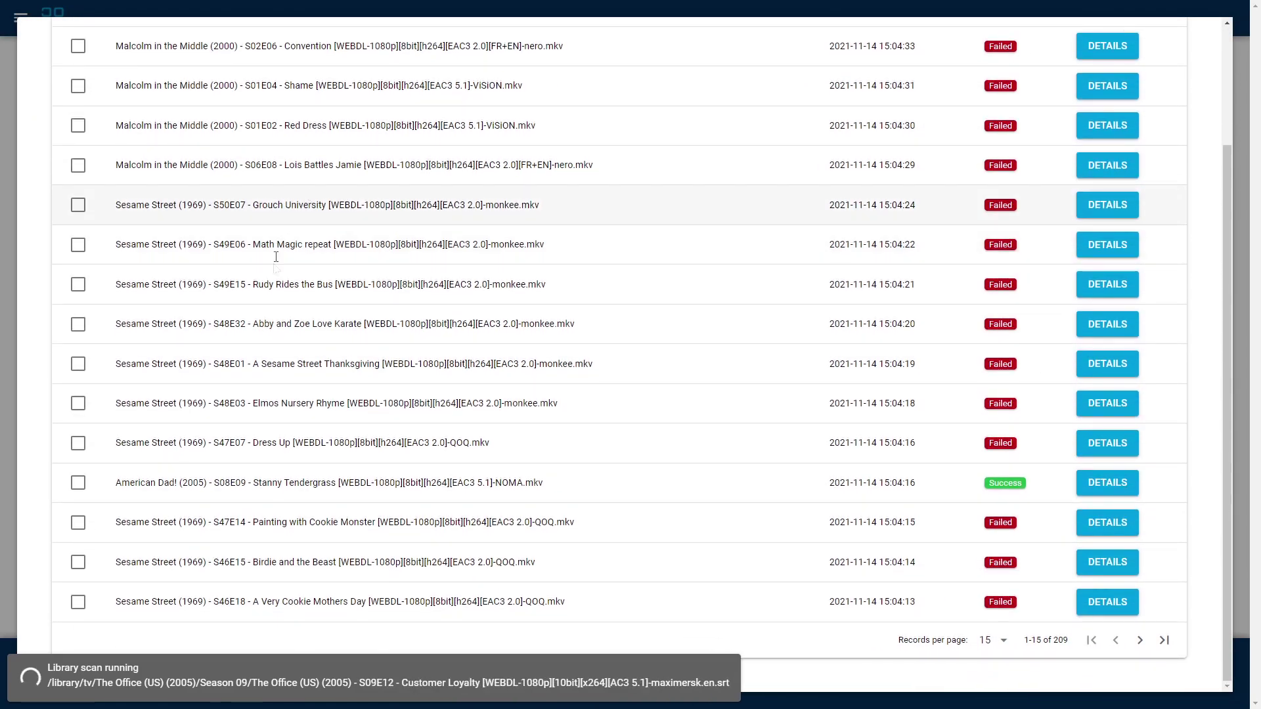
click(1140, 640)
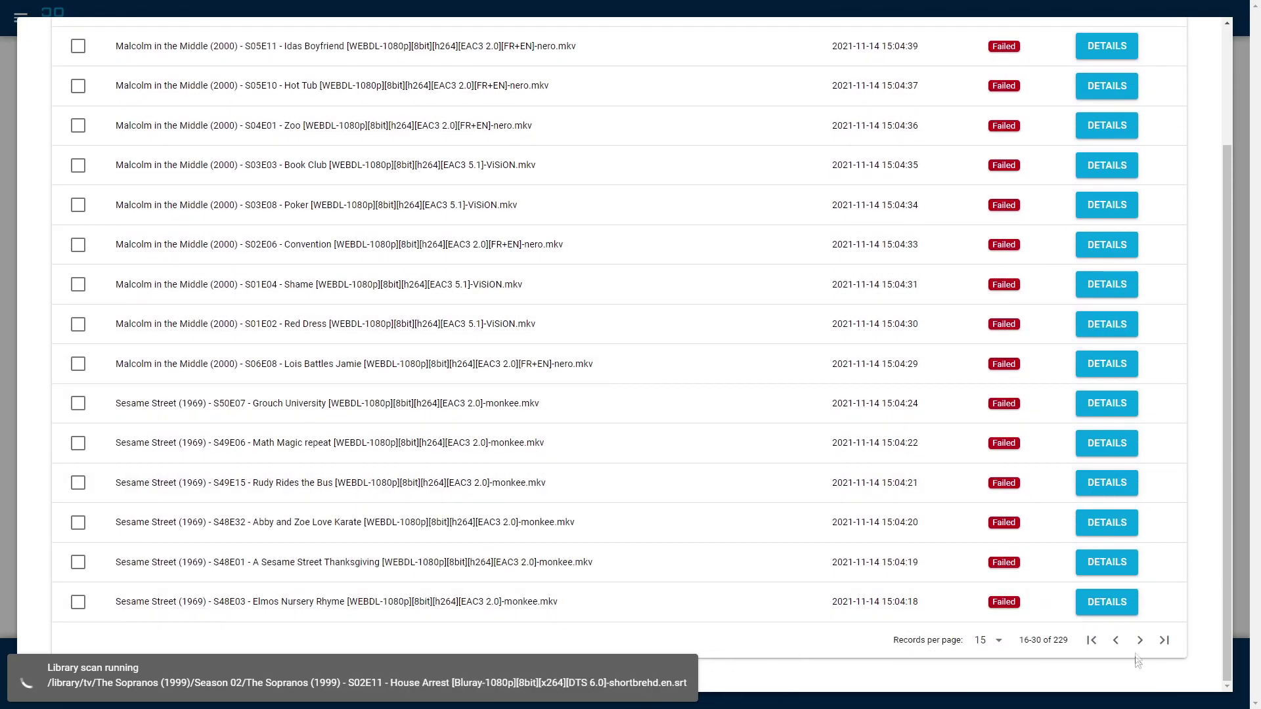
click(1139, 641)
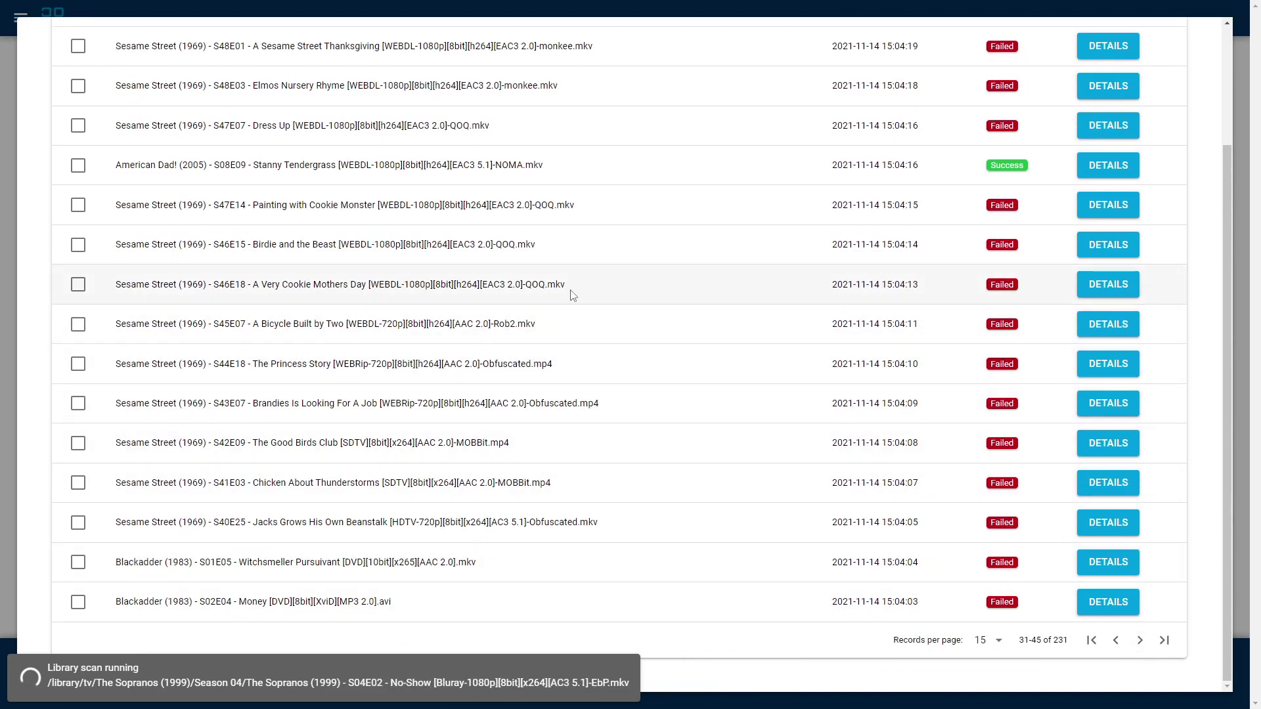
scroll(573, 296, up, 3)
- Examine the Comskip command and processing log in the details of American Dad! S08E09 - Stanny Tendergrass, then close them
drag(264, 316, 114, 314)
click(1092, 306)
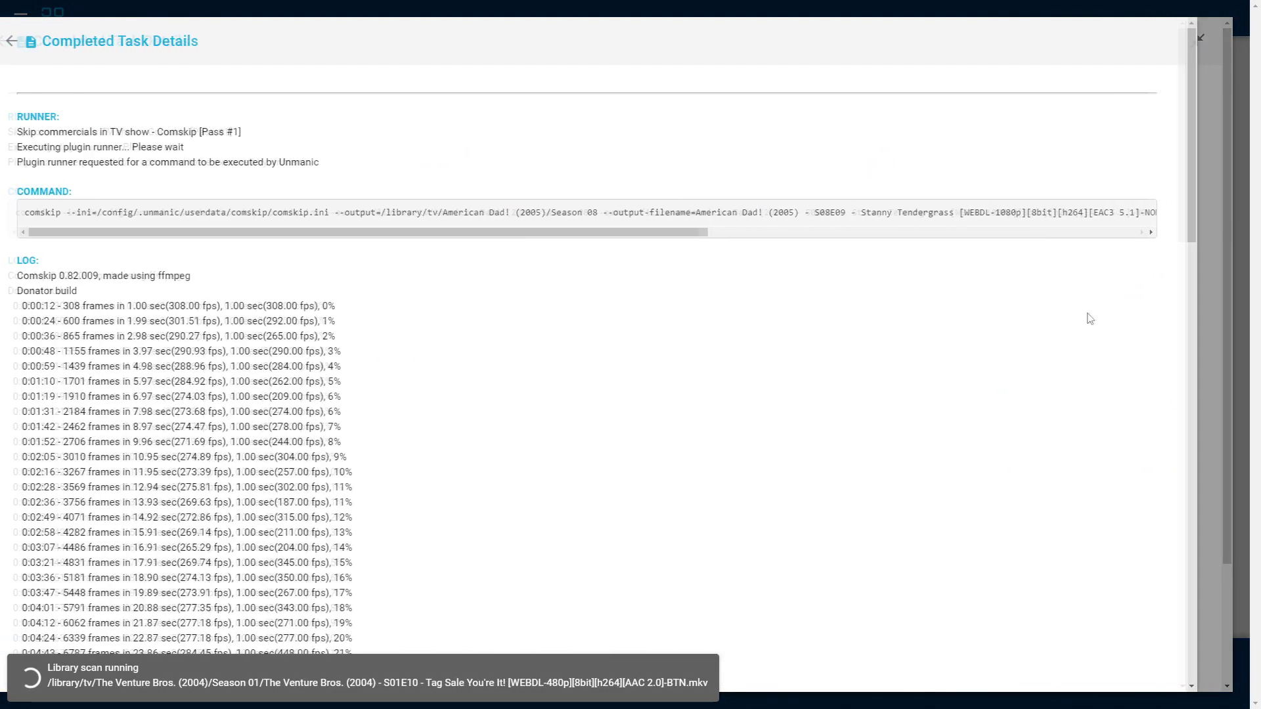
double_click(58, 308)
scroll(197, 329, down, 12)
scroll(352, 284, up, 10)
scroll(352, 283, up, 3)
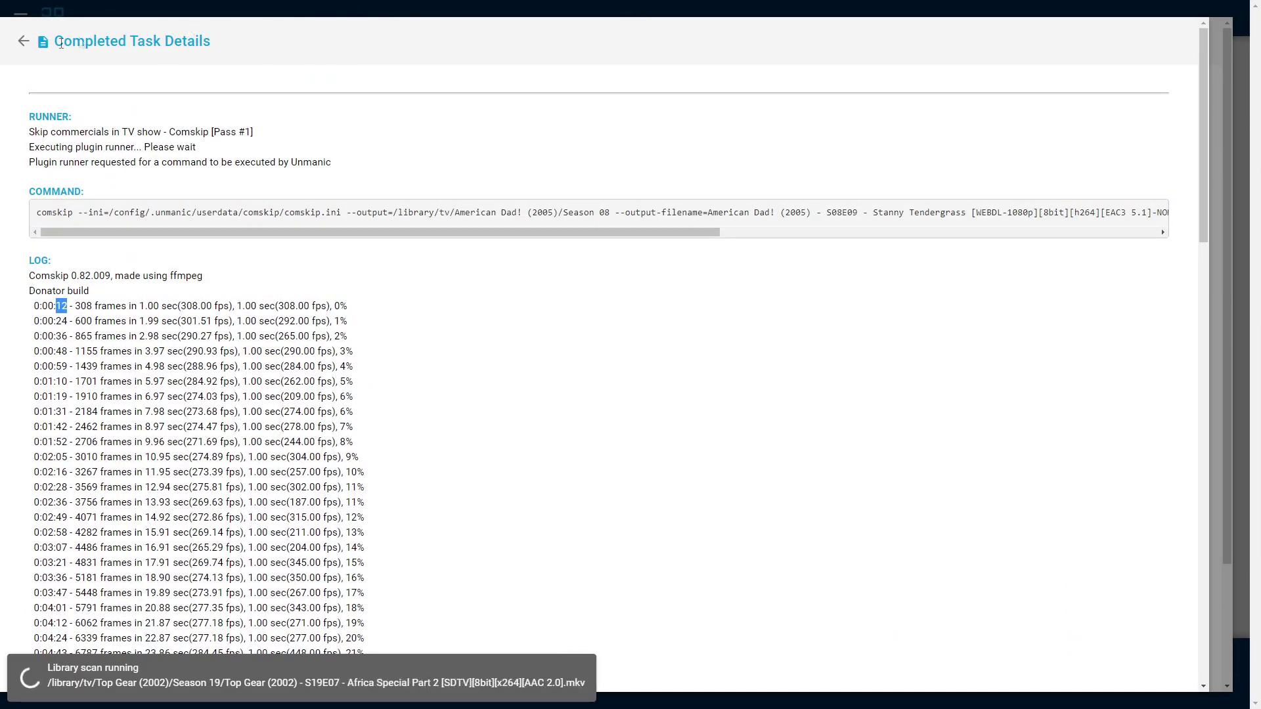
click(23, 38)
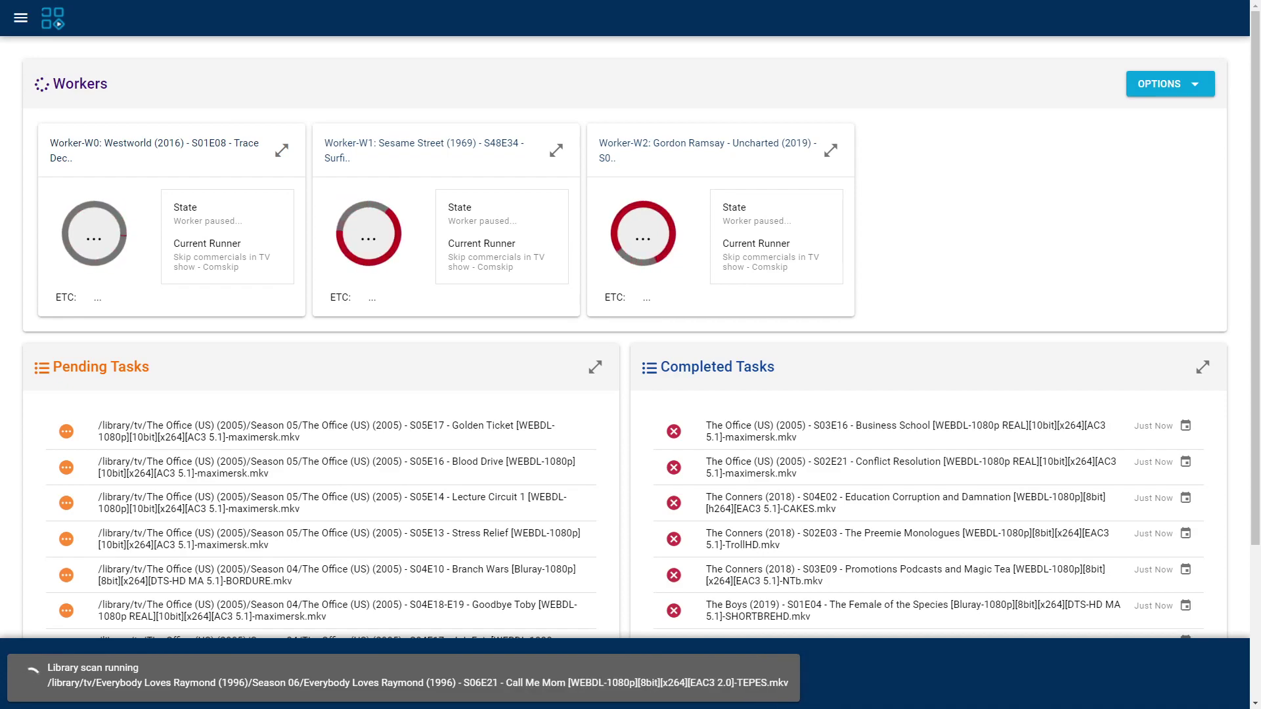